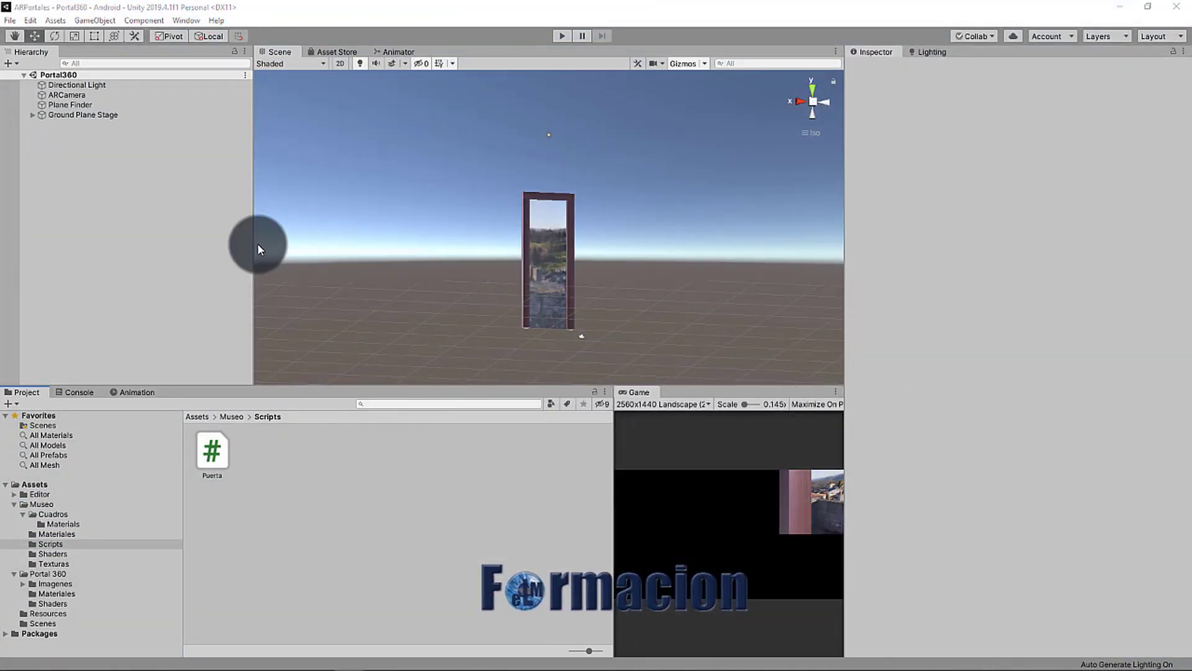
Step: Add a UI Canvas with its EventSystem to Portal360, framed in the 2D Scene view
right_click(33, 146)
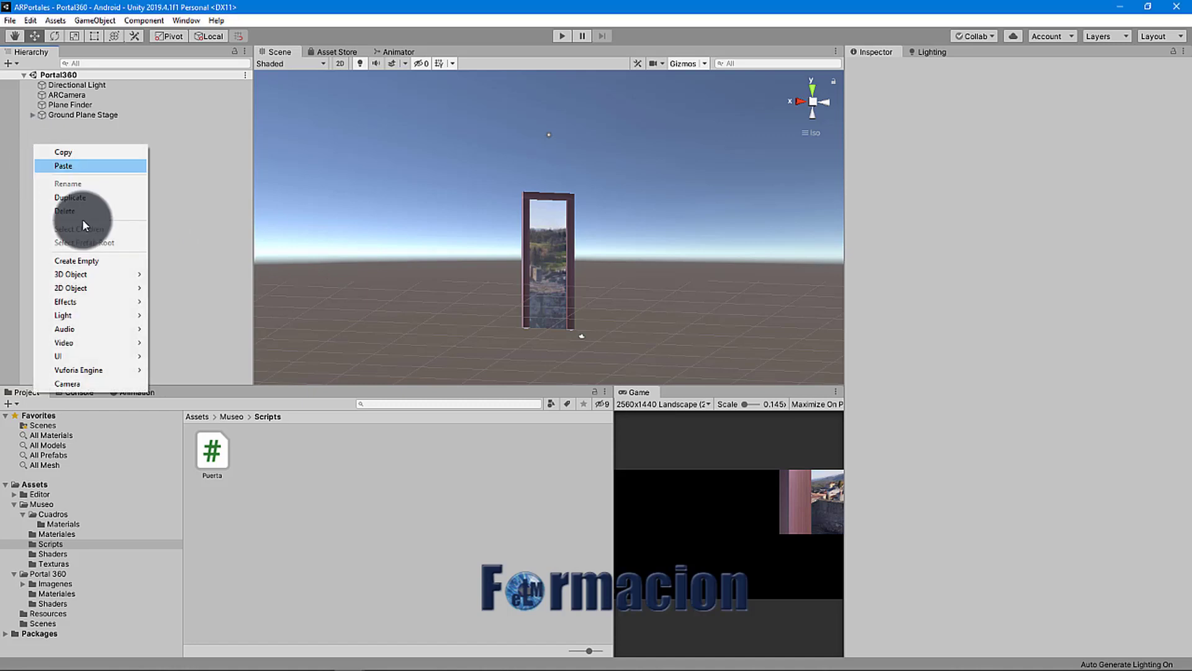
mouse_move(114, 359)
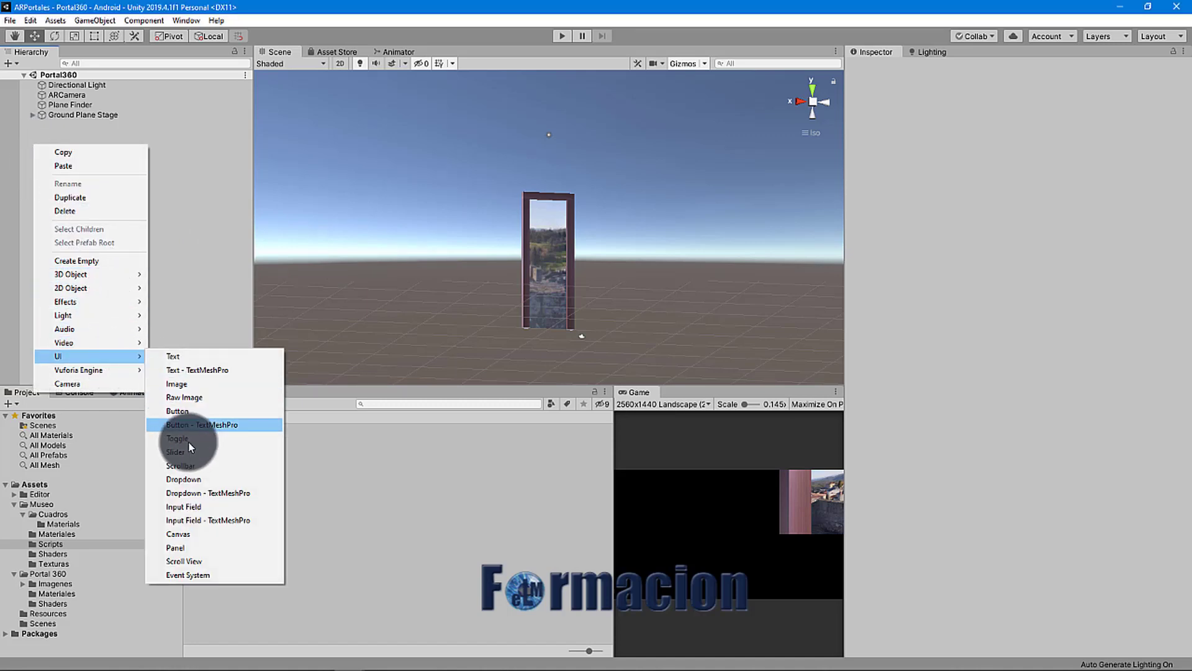
click(191, 534)
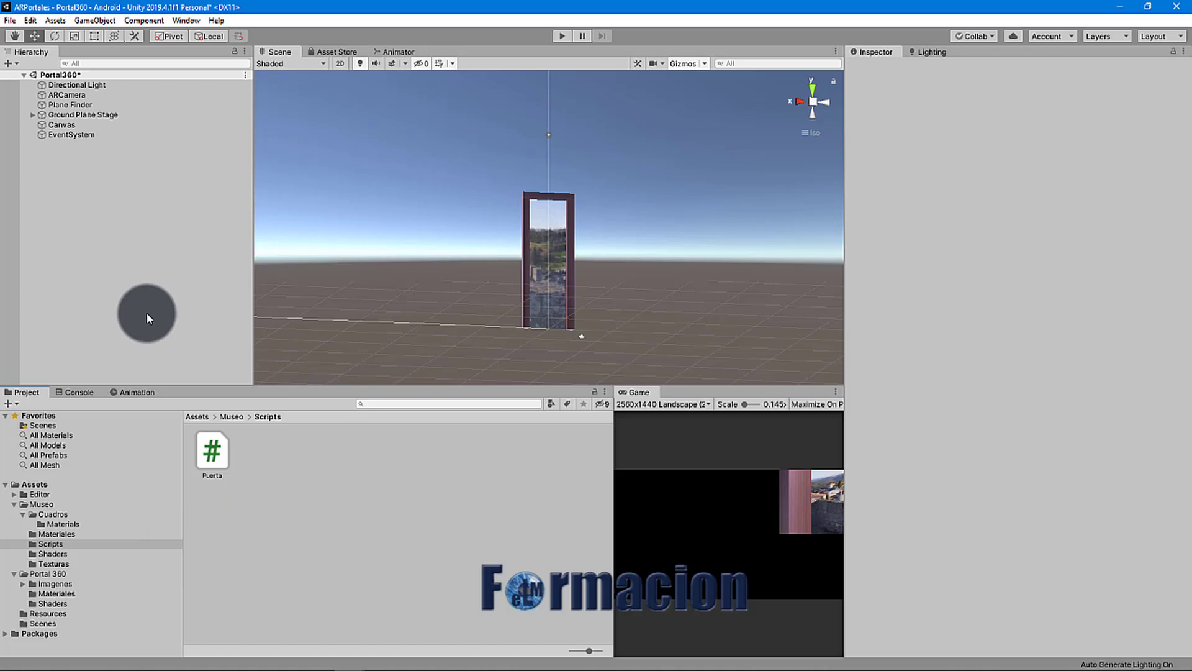
double_click(66, 124)
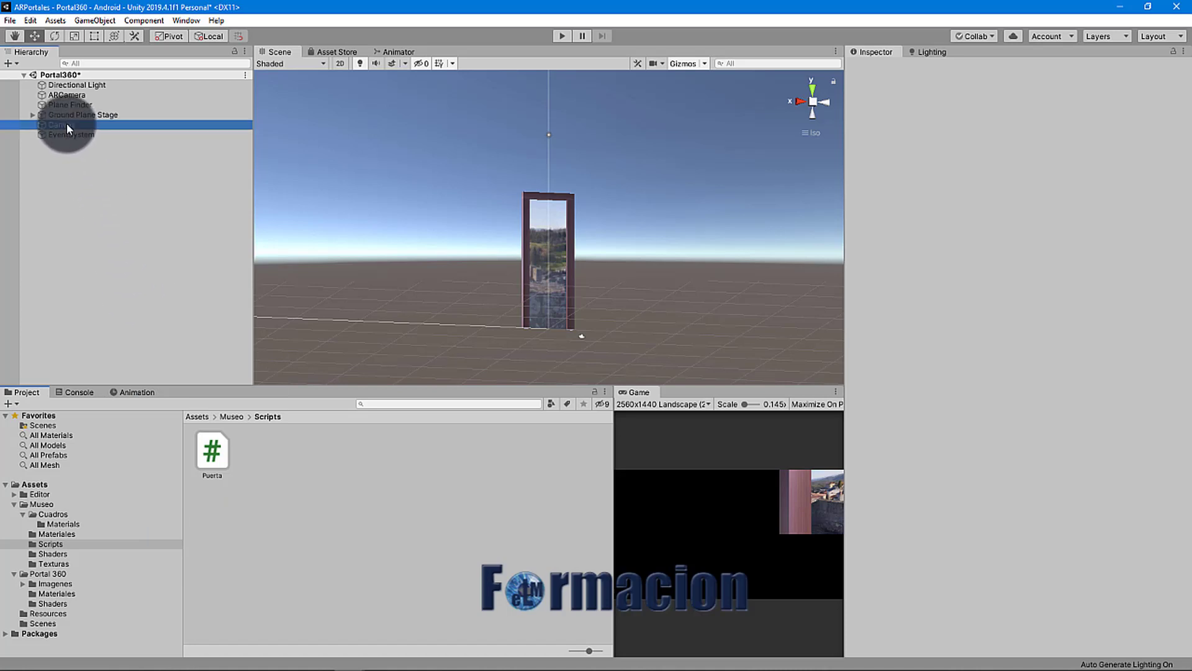
click(338, 65)
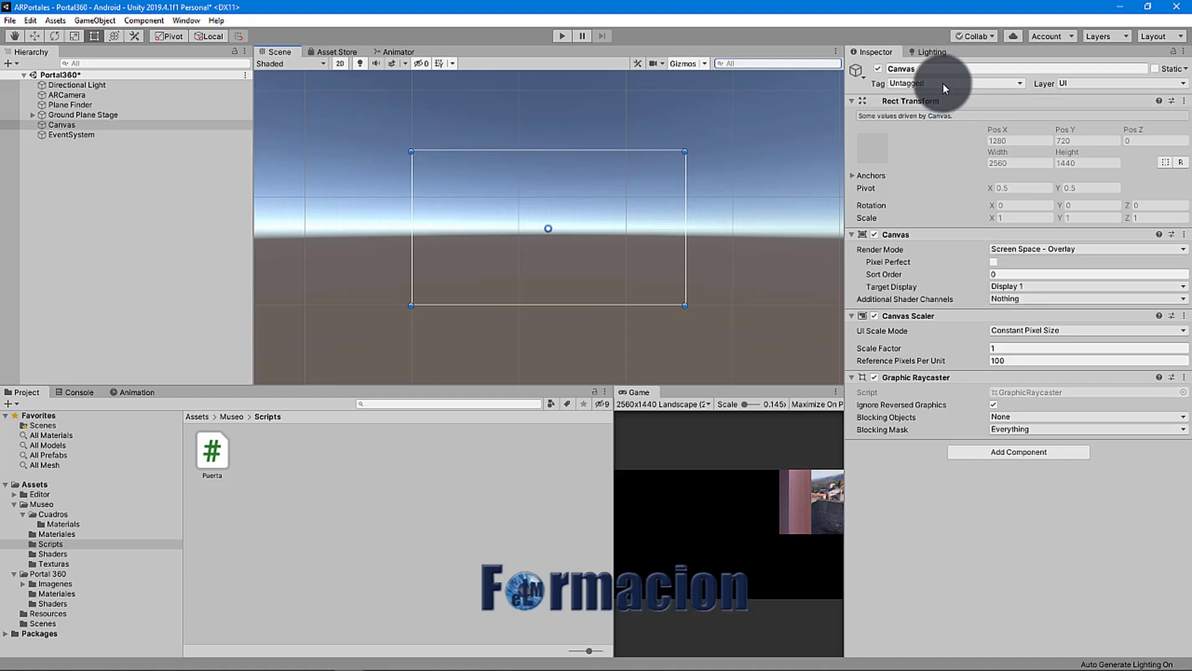
Step: Rename the canvas to Botonera
click(929, 69)
text(Botonera)
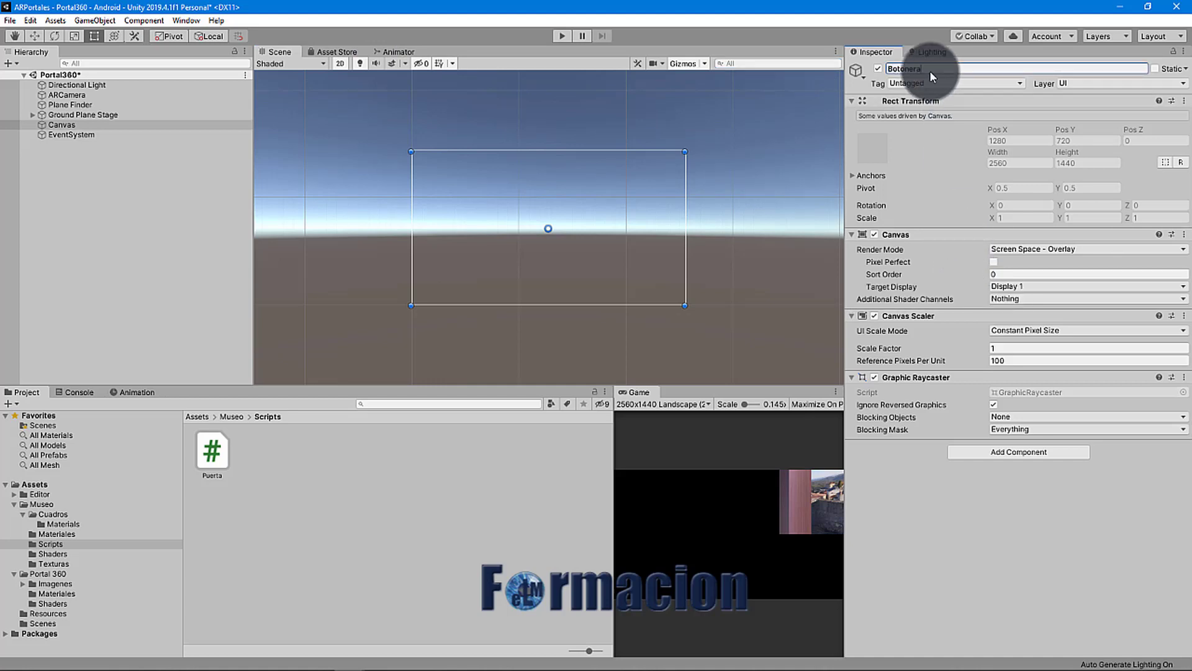
key(Return)
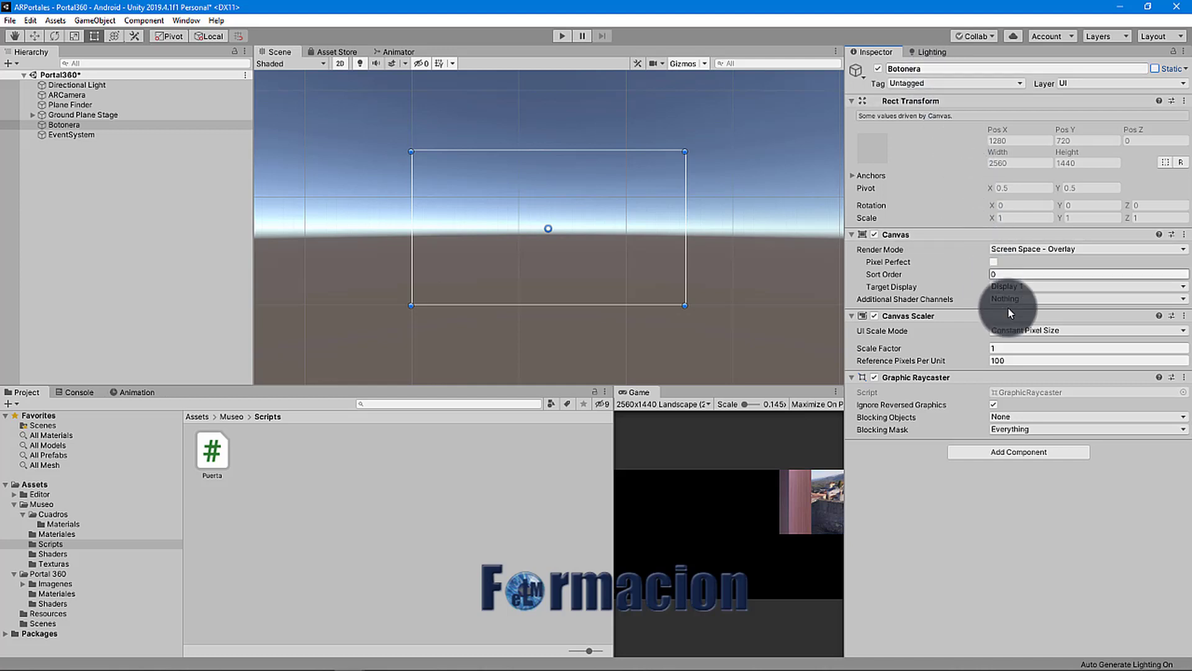
Step: Make the canvas Scale With Screen Size at a 1920×1080 reference, match 0.5
click(1019, 329)
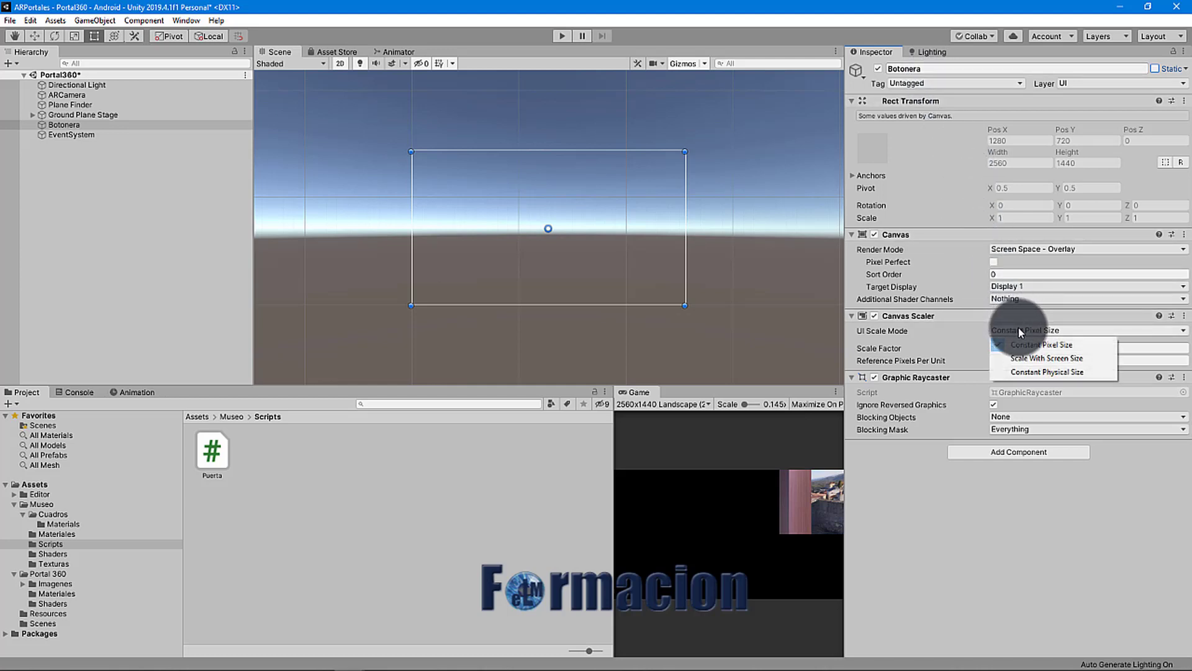
click(1031, 359)
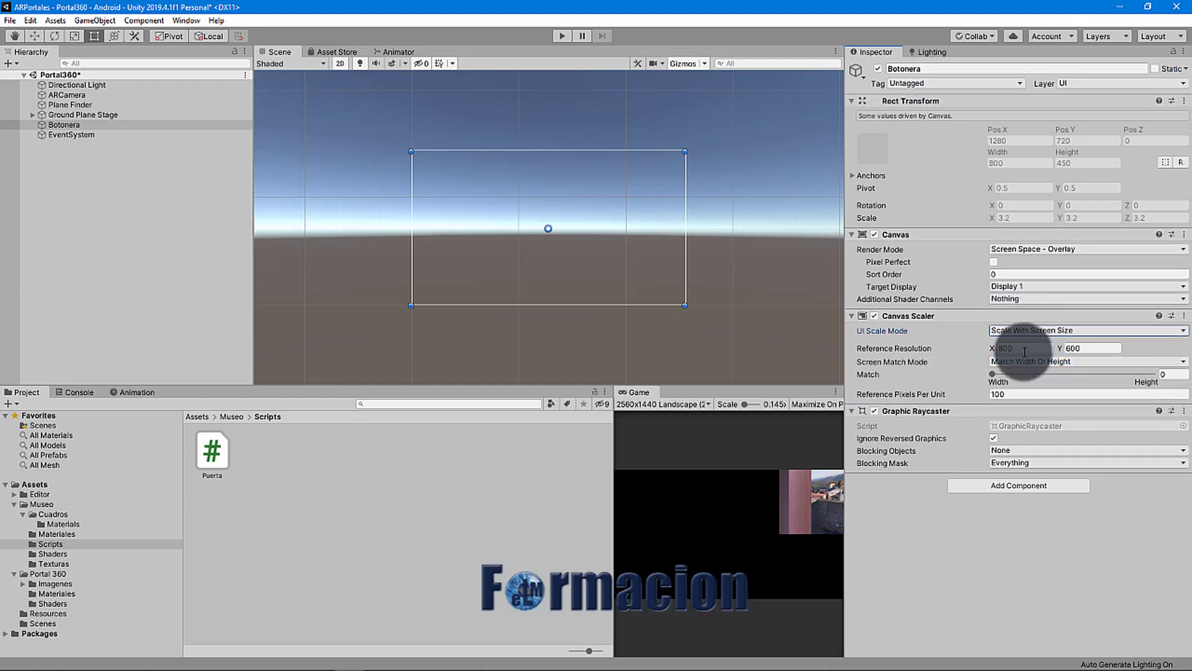
click(1020, 349)
text(1920)
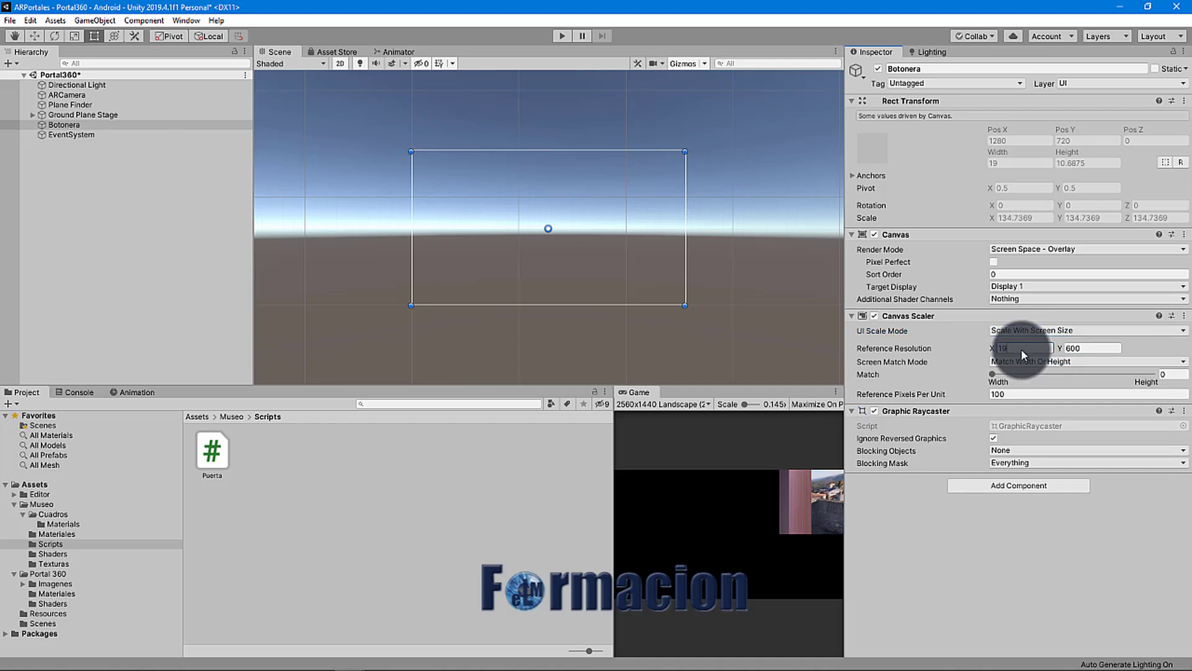
key(Tab)
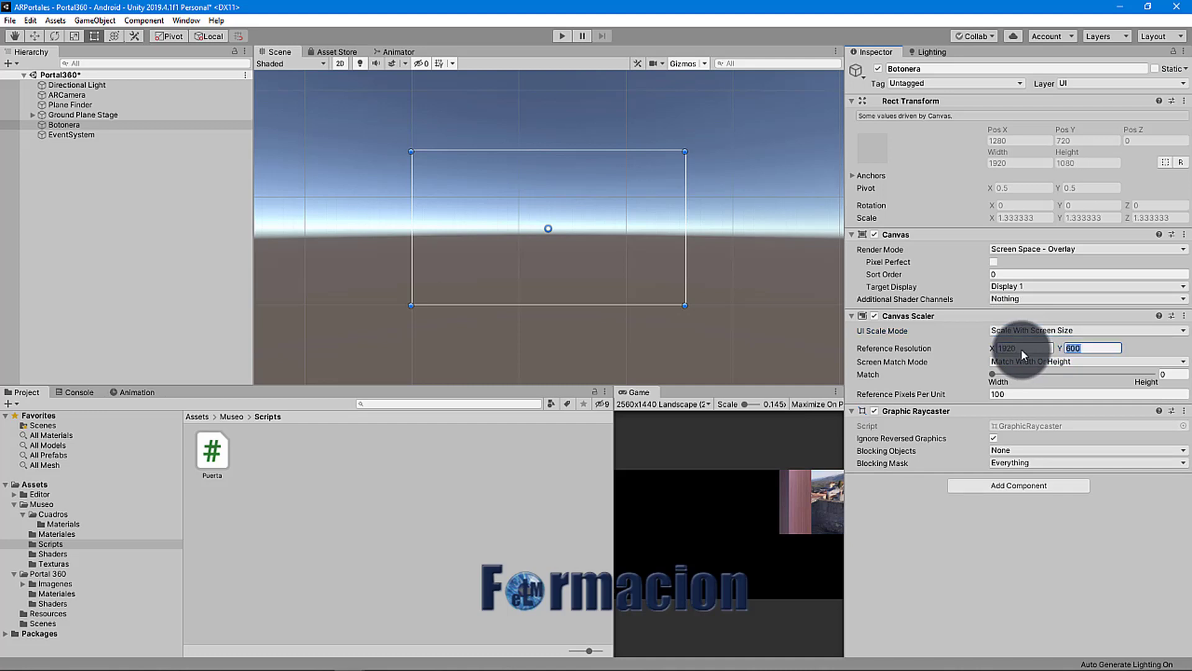
text(1080)
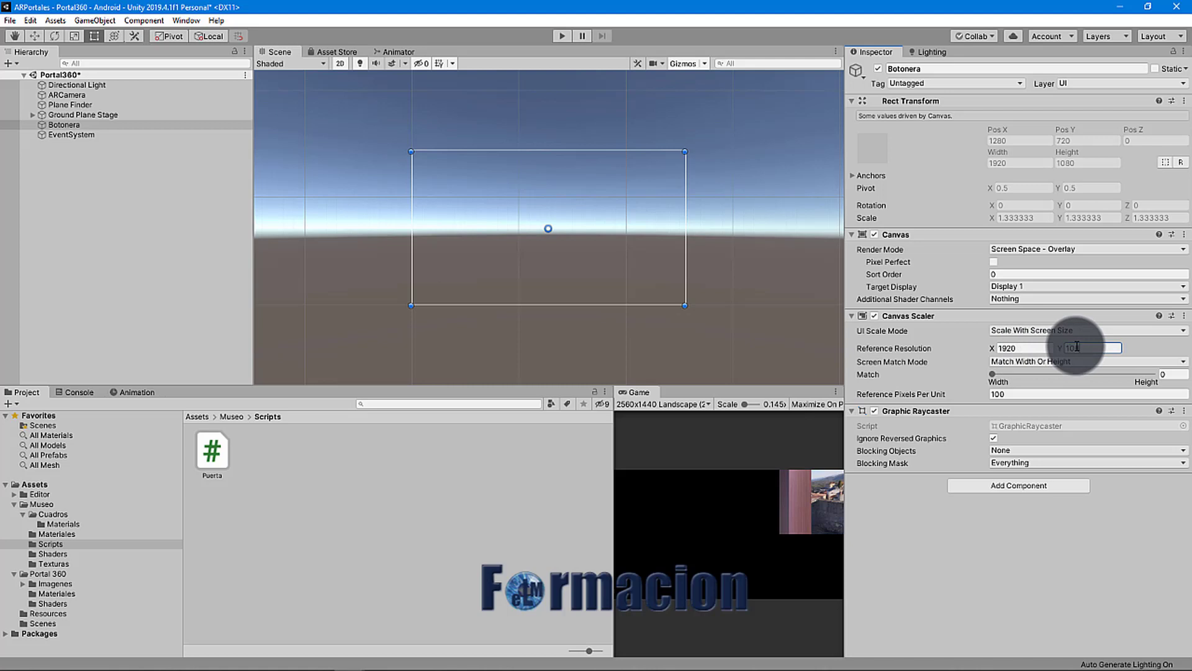
key(Tab)
click(1165, 377)
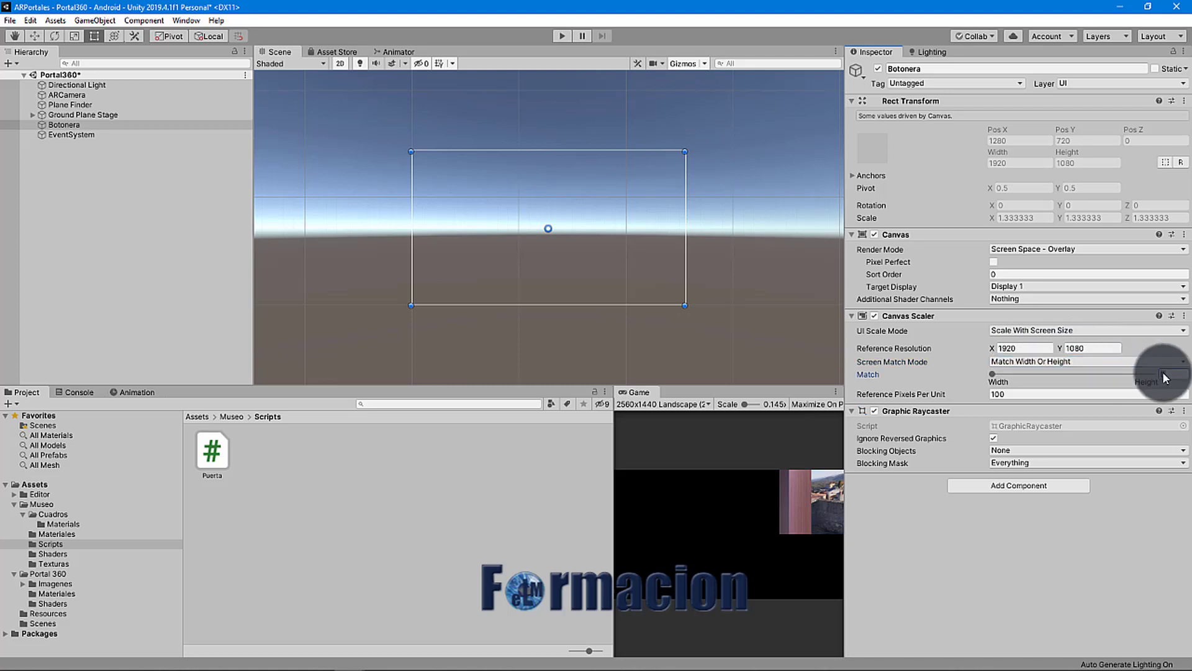
text(0.5)
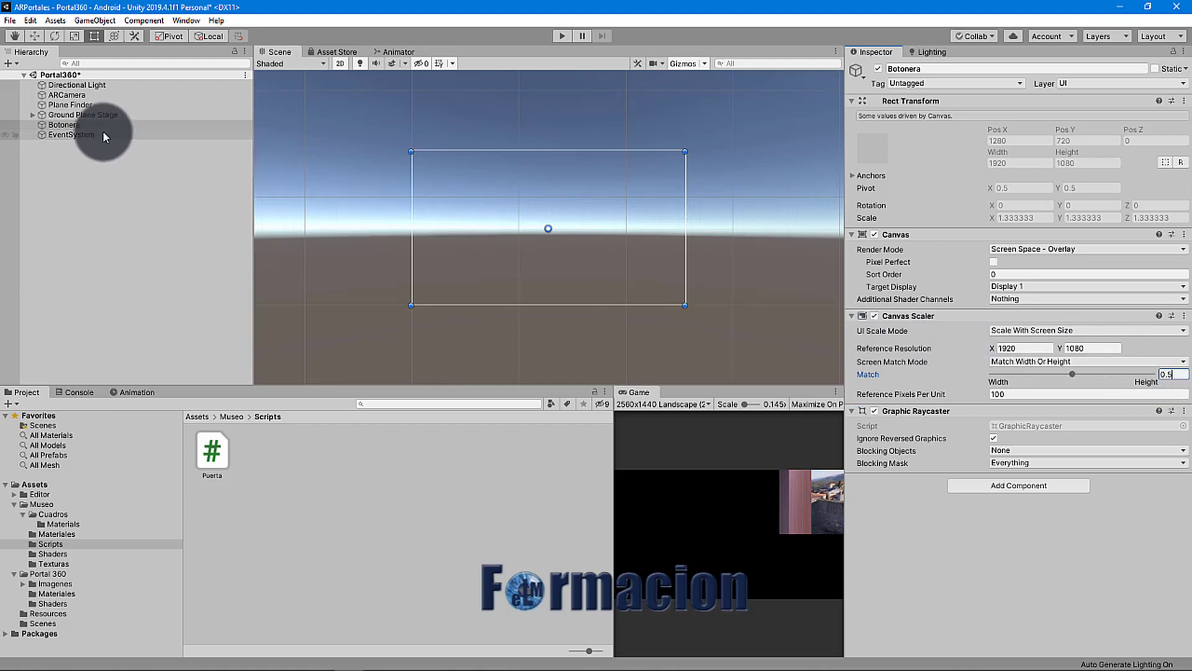
Step: Add a UI Button inside Botonera named Boton Museo
right_click(85, 127)
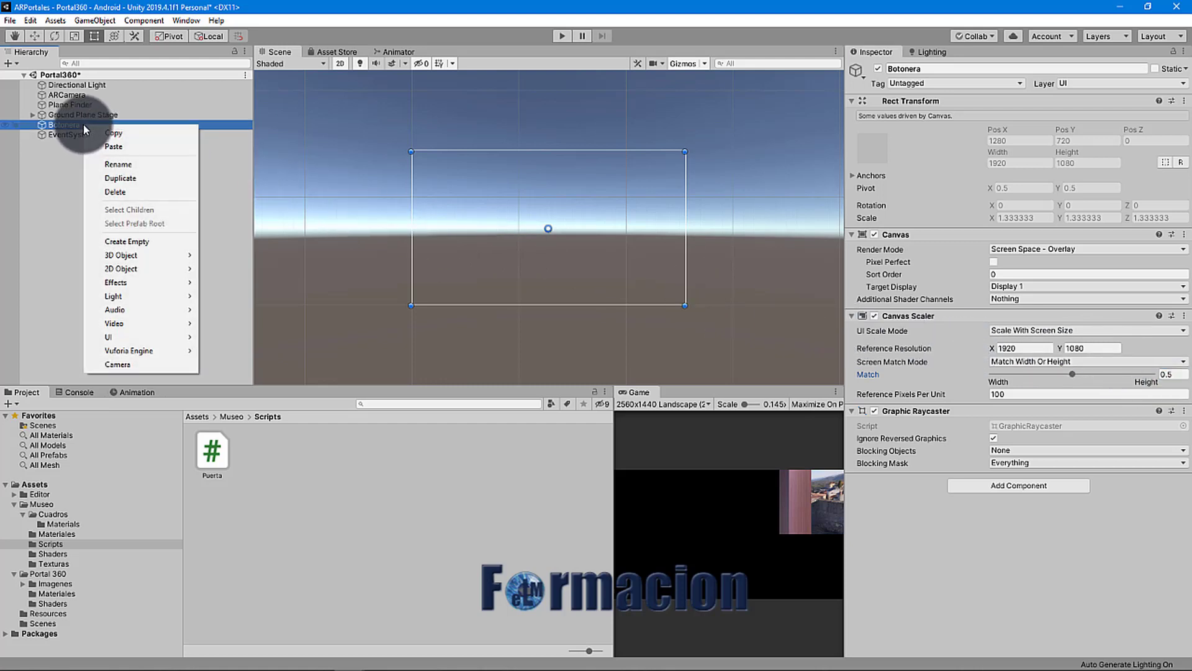
mouse_move(168, 330)
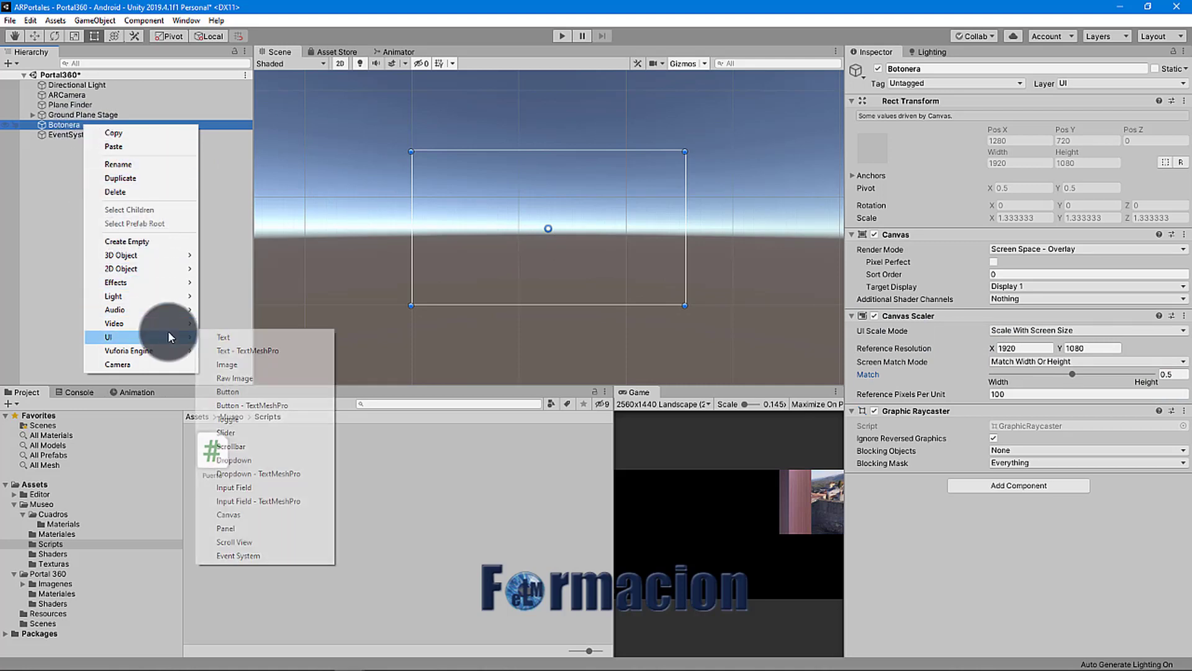
click(267, 392)
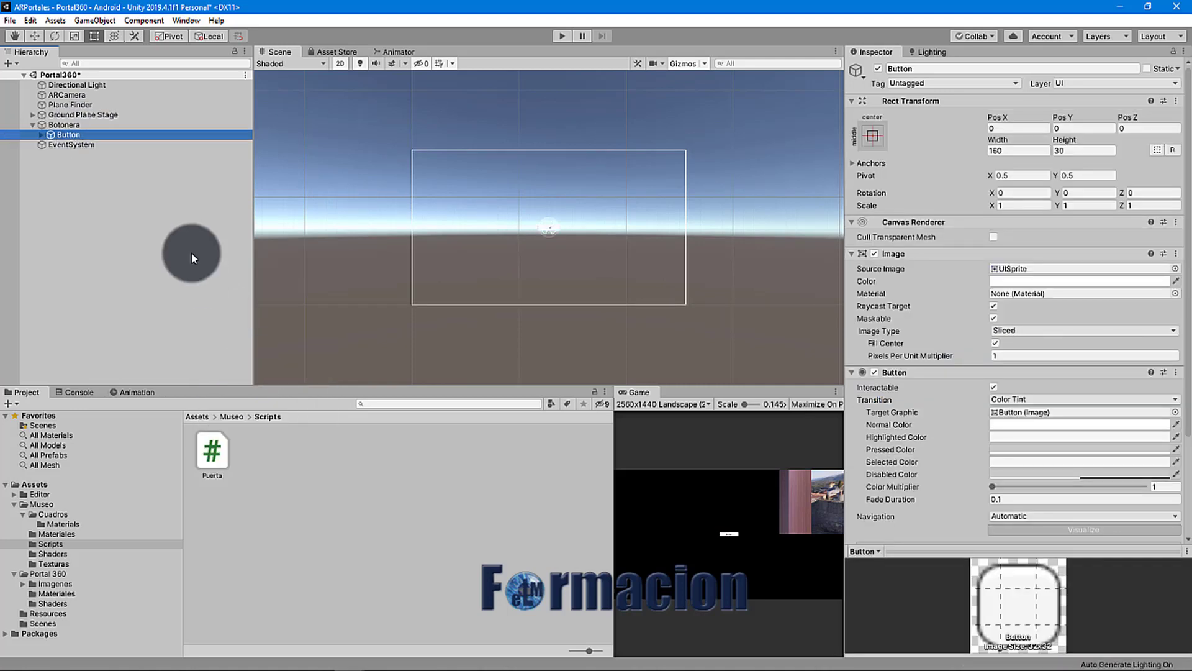
click(914, 68)
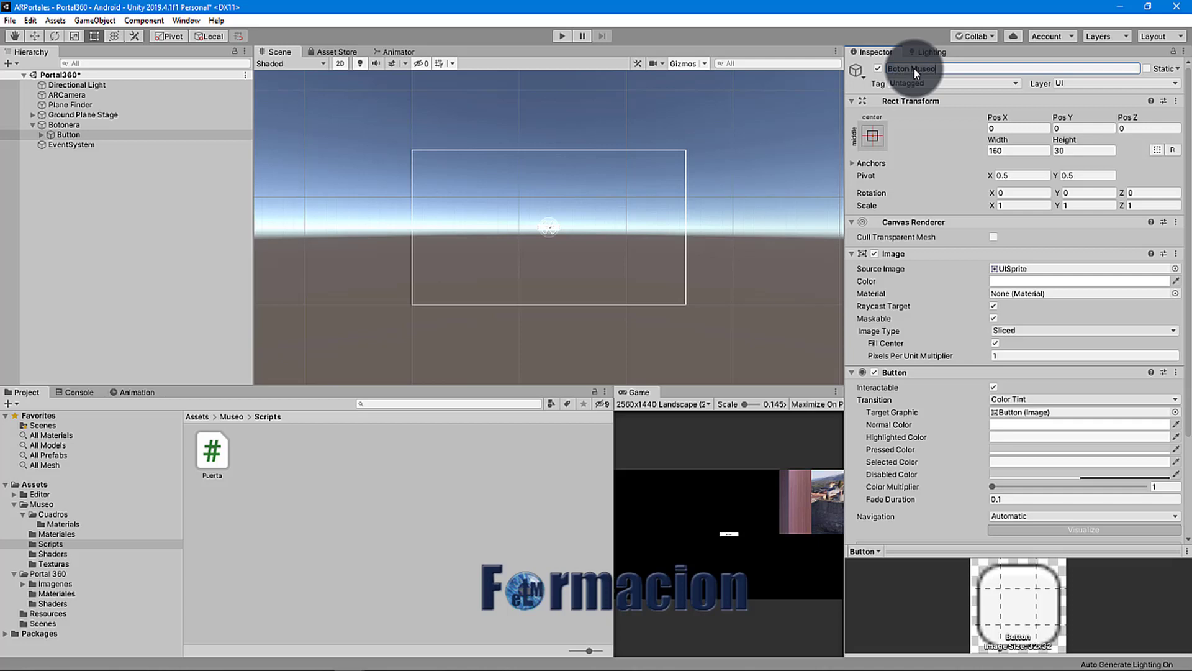
key(Return)
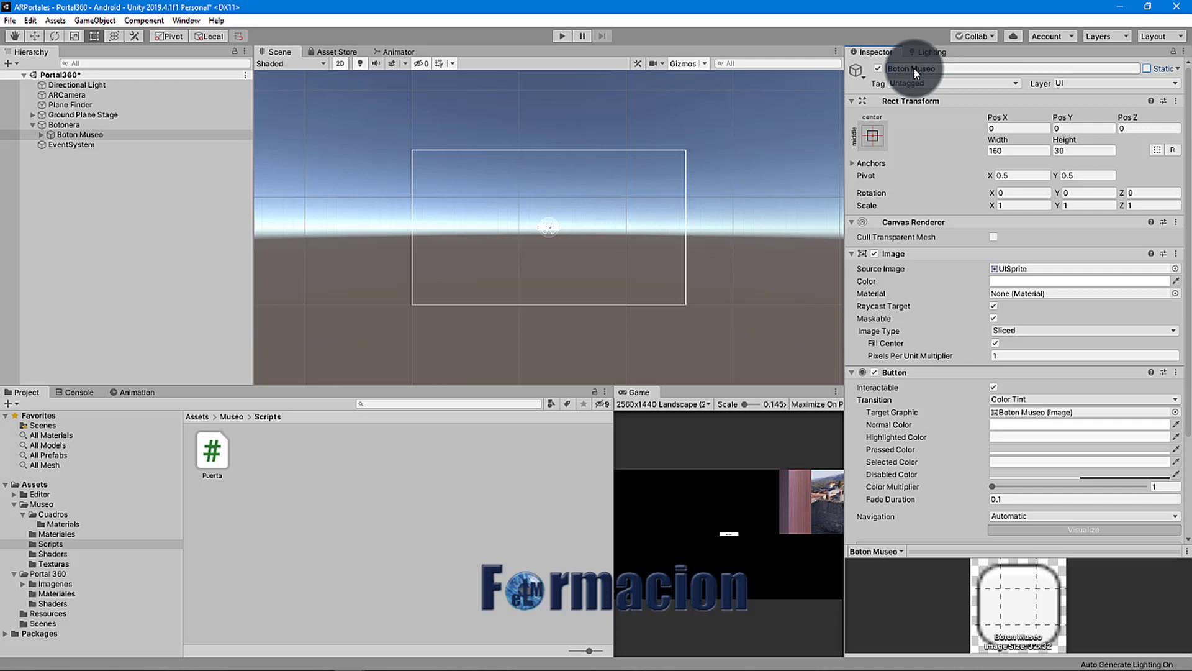
Step: Anchor the button bottom-left at position 160, 180 with height 160
click(867, 141)
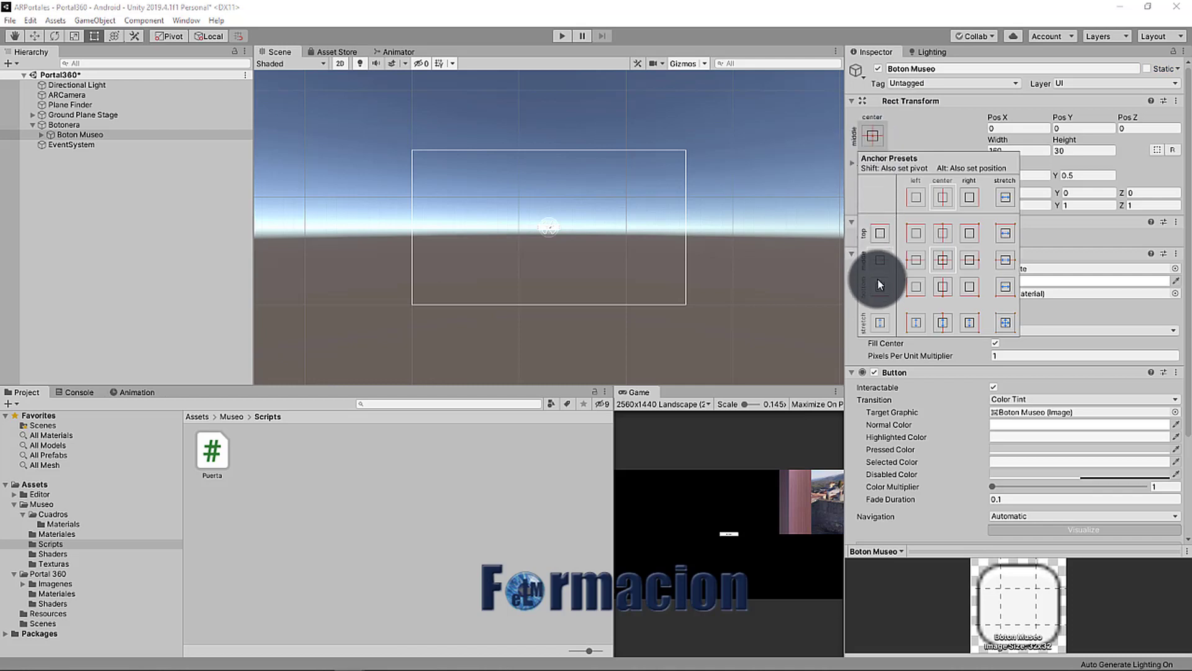
click(917, 287)
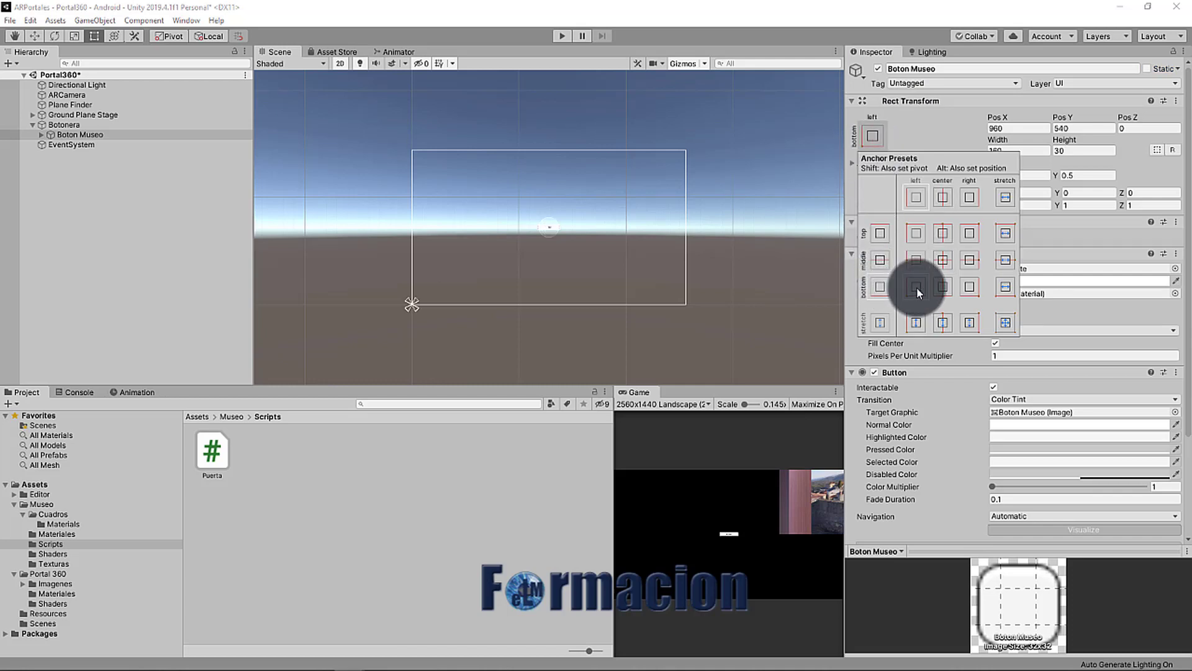
click(1023, 128)
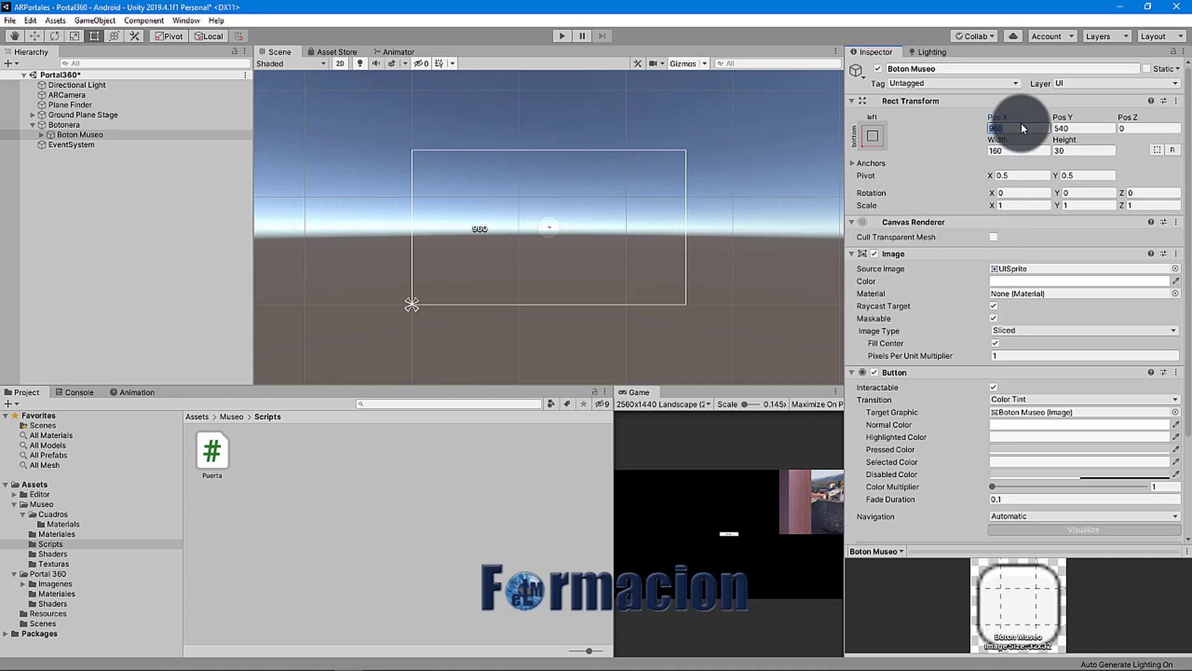
text(160)
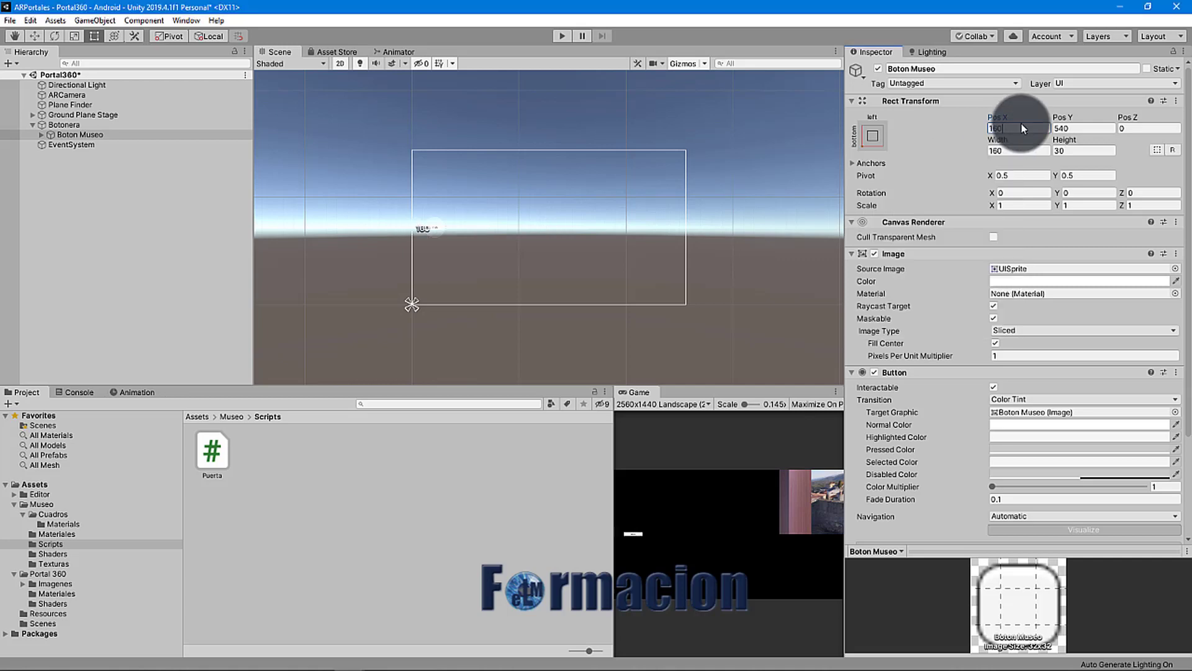
click(1073, 128)
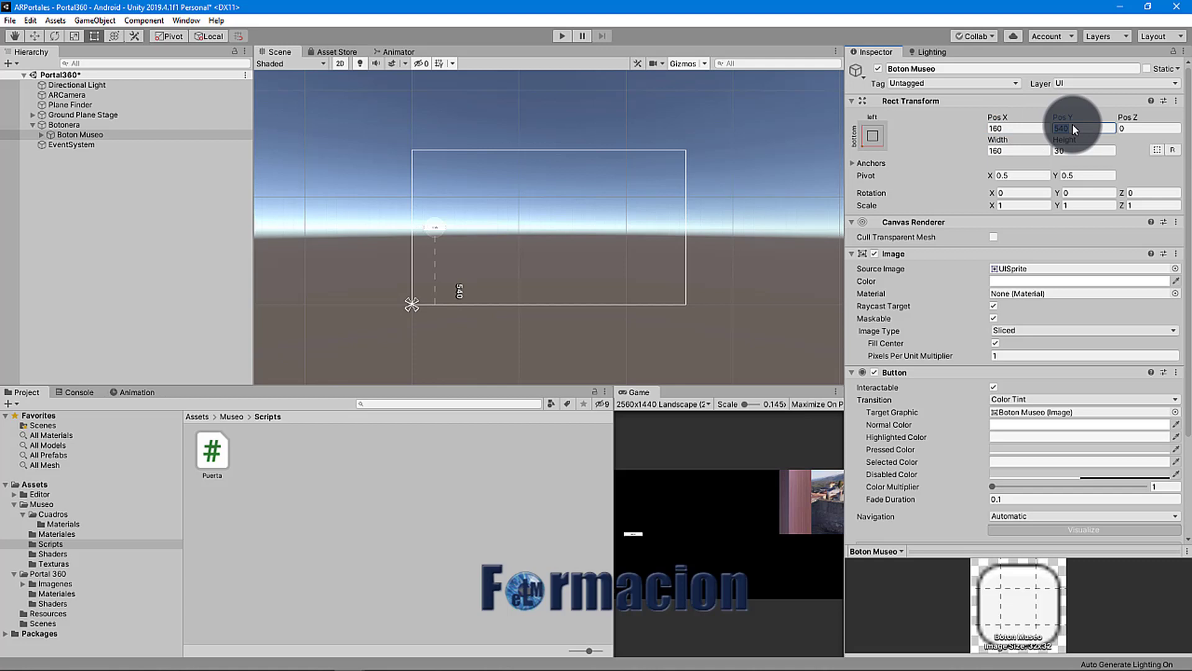
text(180)
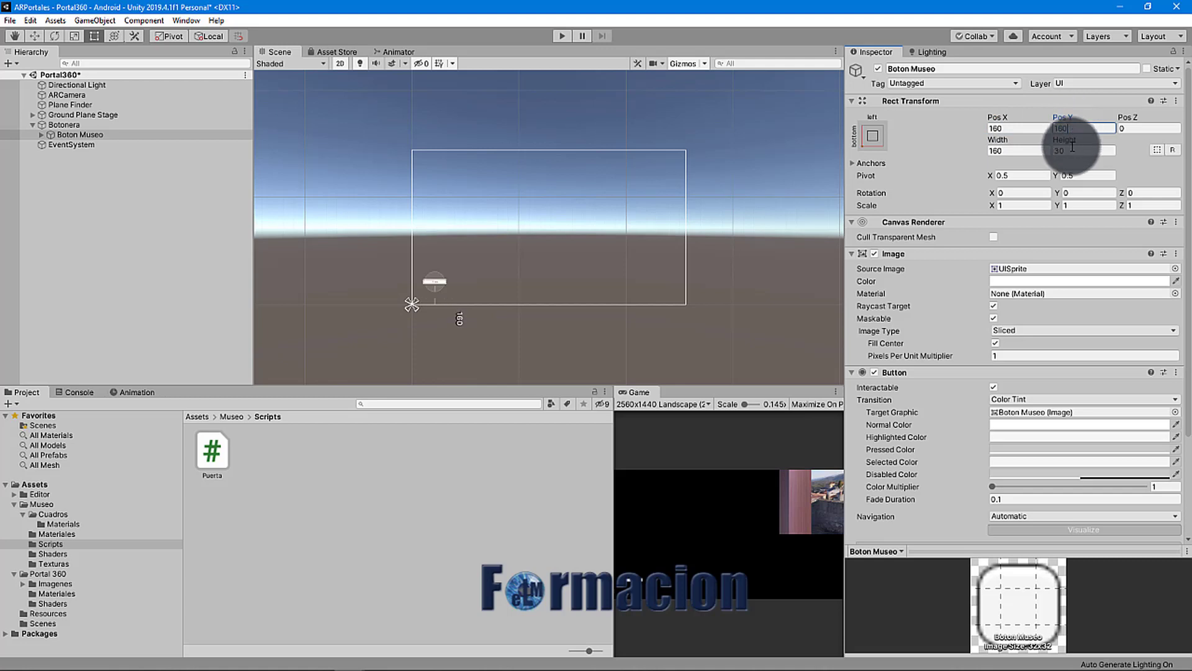
click(1069, 150)
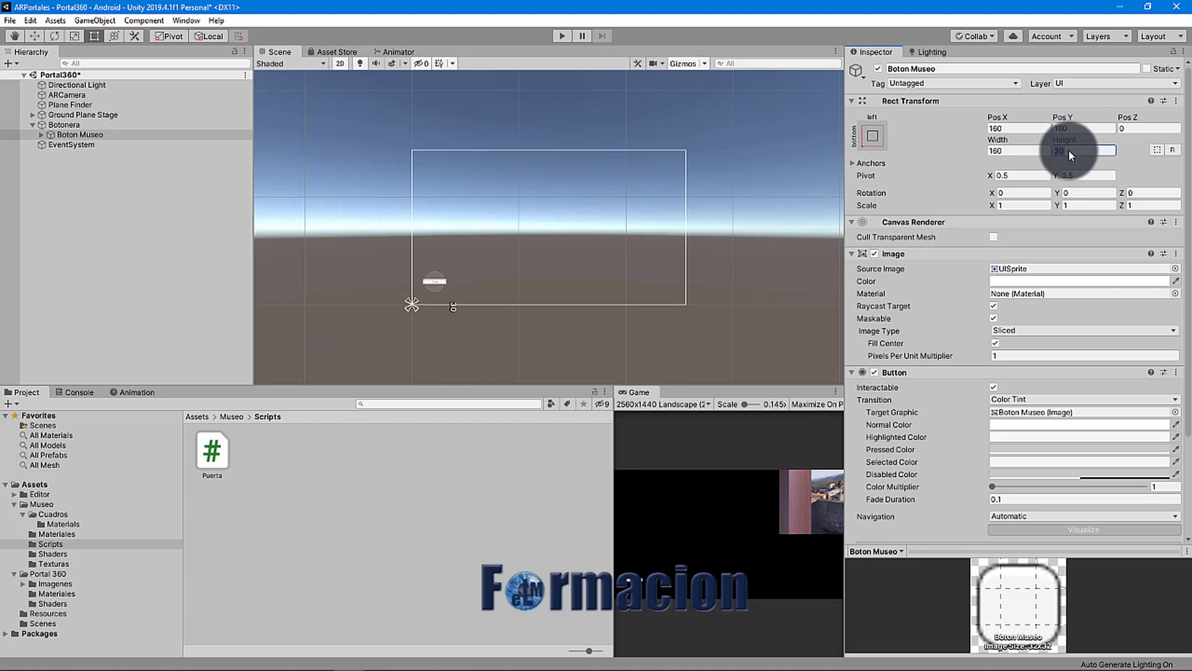
text(160)
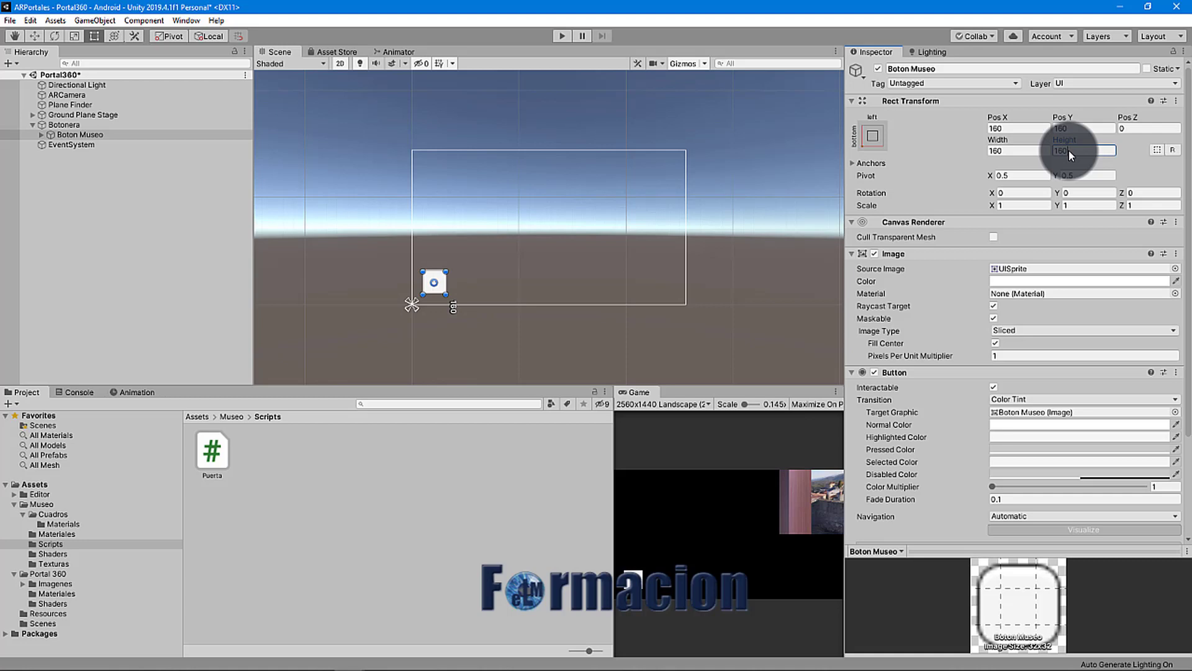
Step: Tint the button image dark blue 132445 and frame Boton Museo, showing its text label
click(1026, 279)
text(132445)
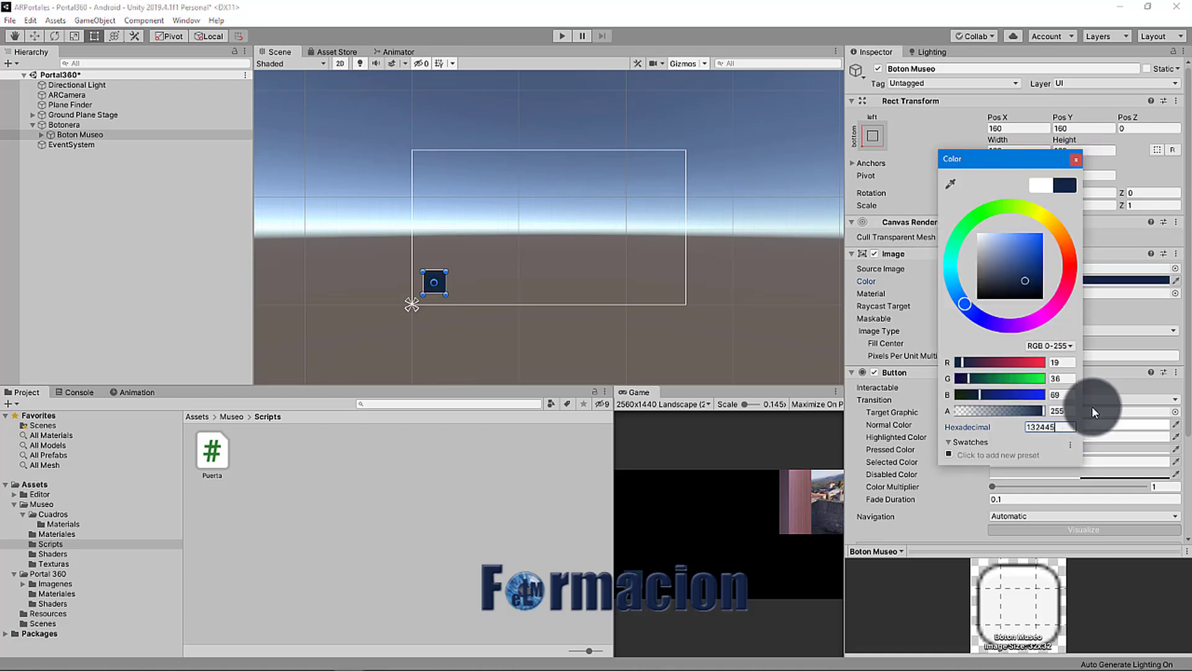
click(1075, 159)
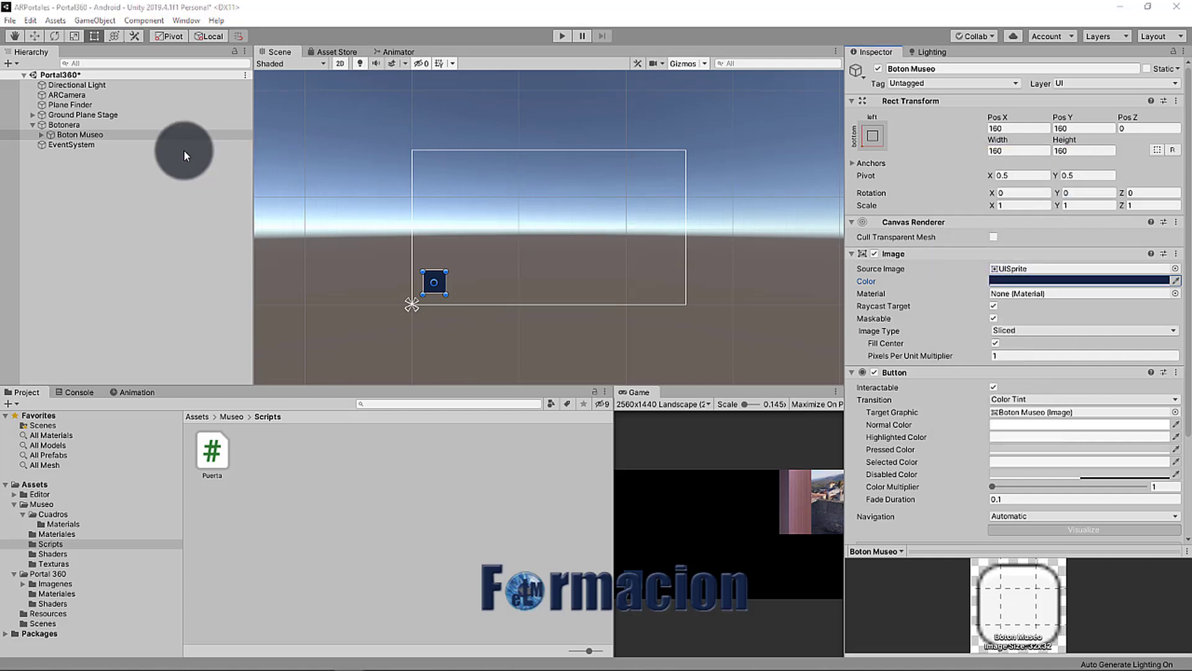
double_click(139, 136)
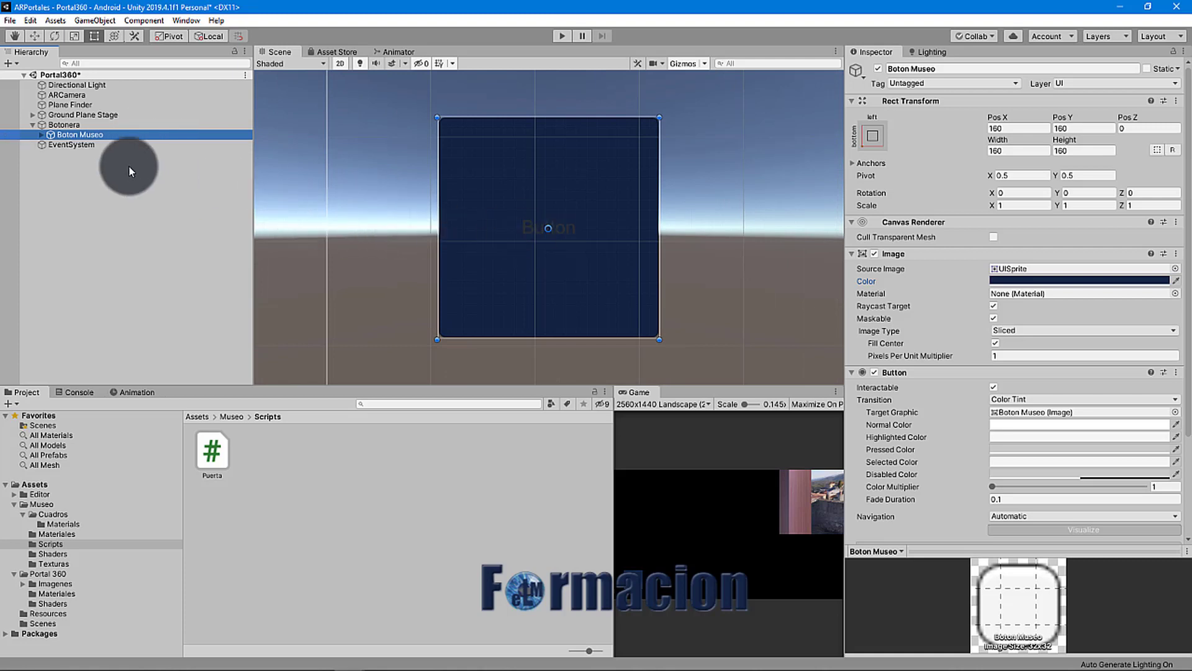
click(41, 134)
Step: Change the label text to Museo and enable Best Fit with max size 65
click(63, 144)
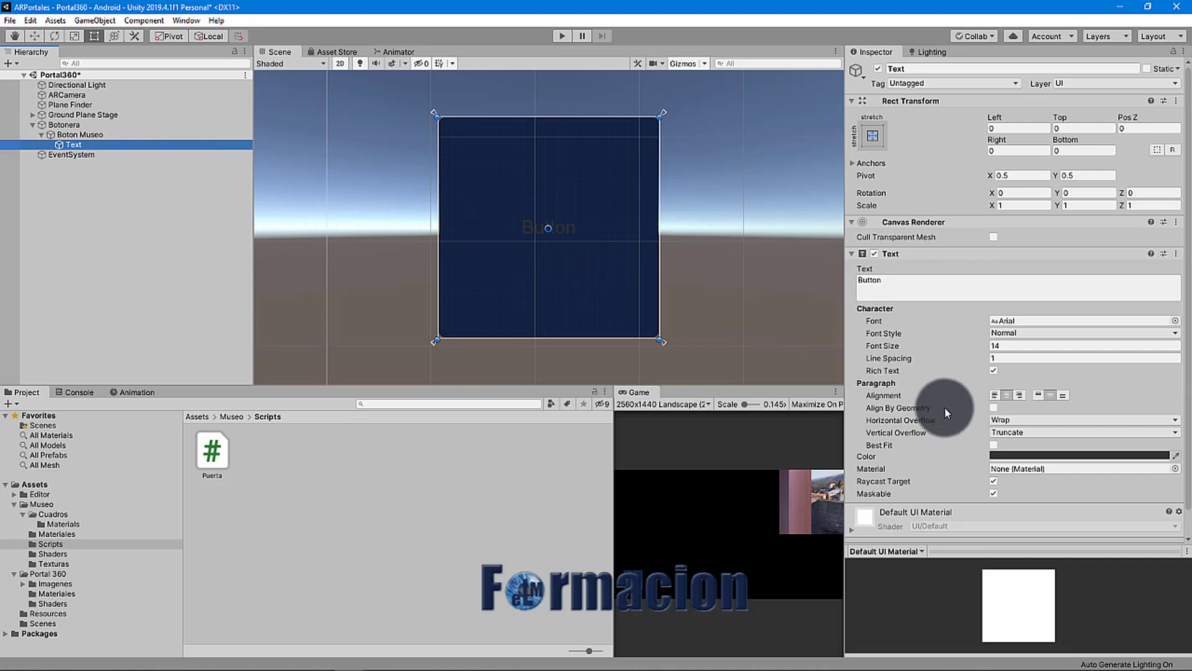
double_click(904, 288)
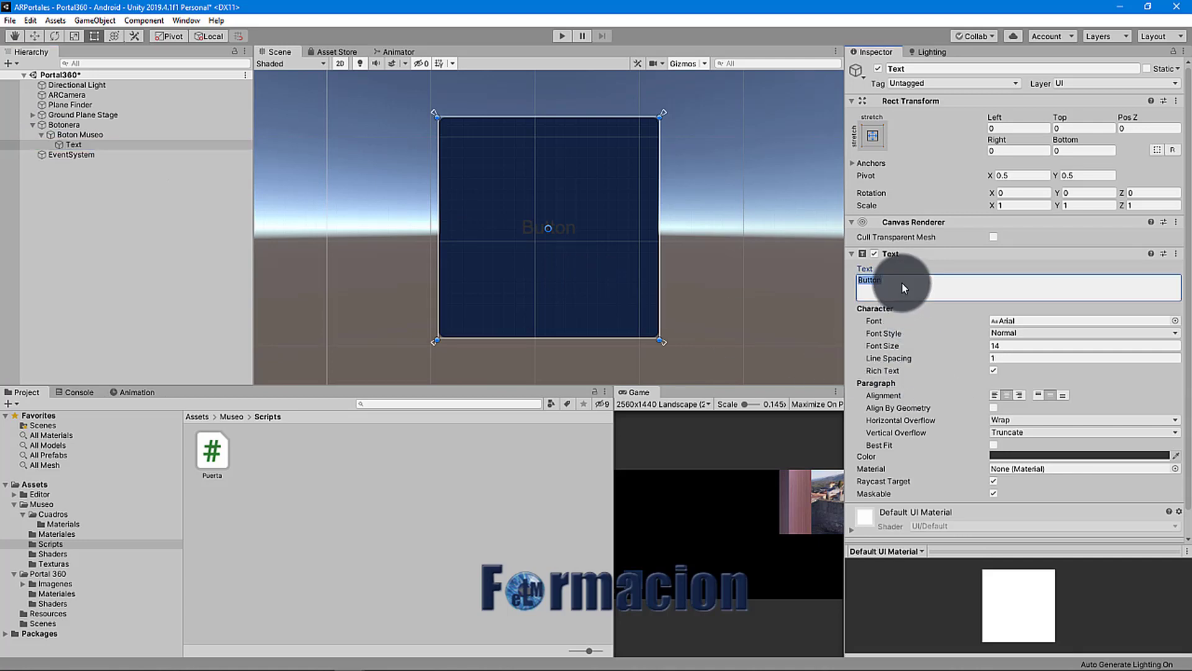
text(Museo)
click(994, 444)
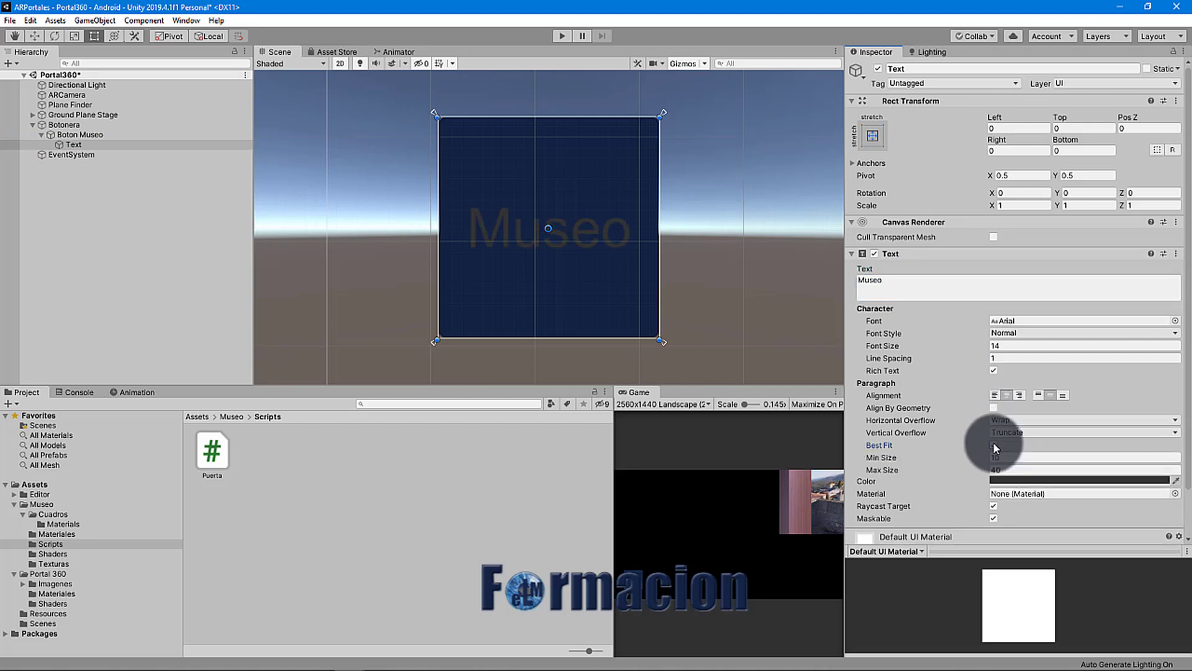
click(1001, 469)
text(63)
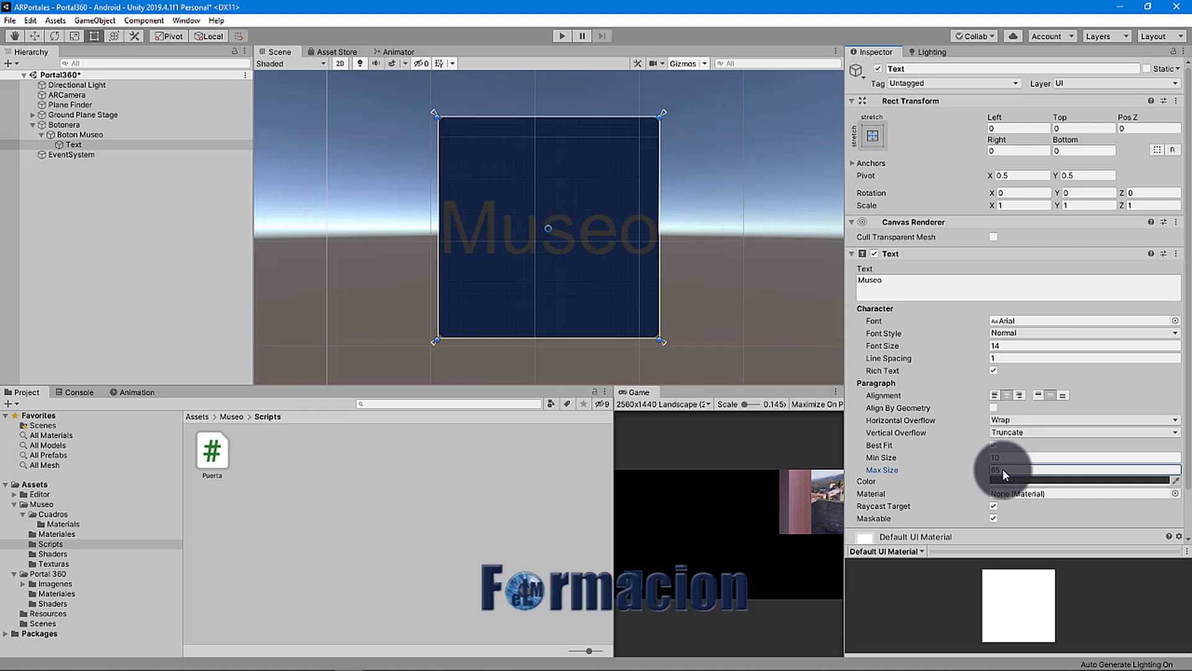
Step: Make the label text colour white
click(1009, 481)
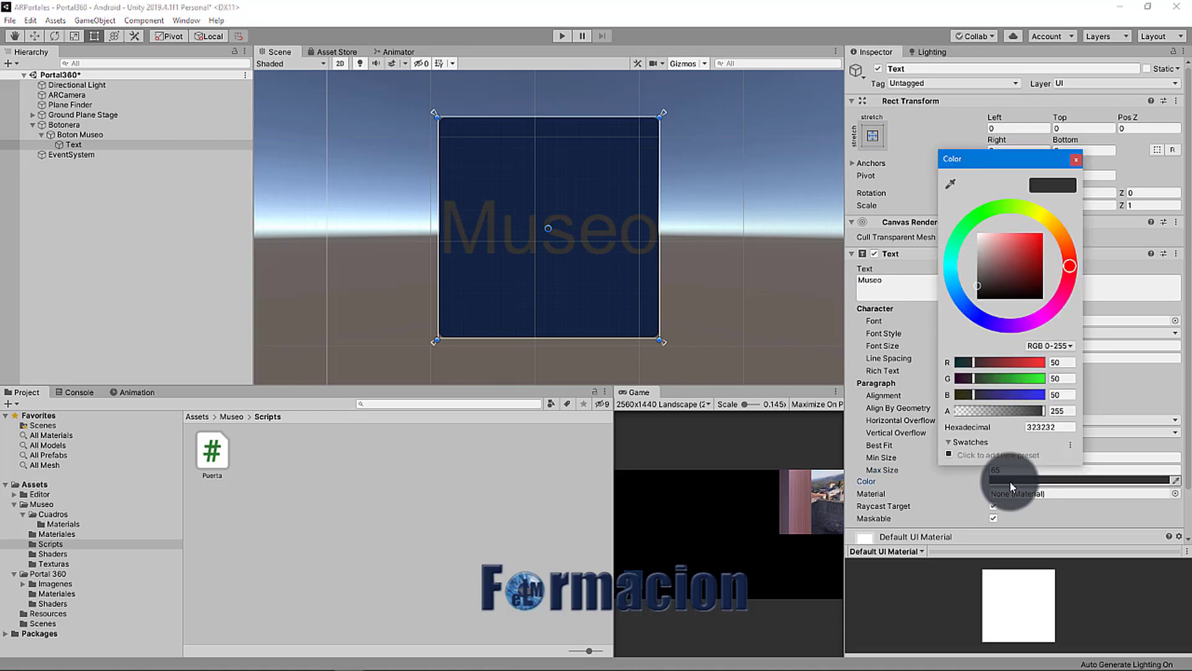
drag(983, 289, 977, 231)
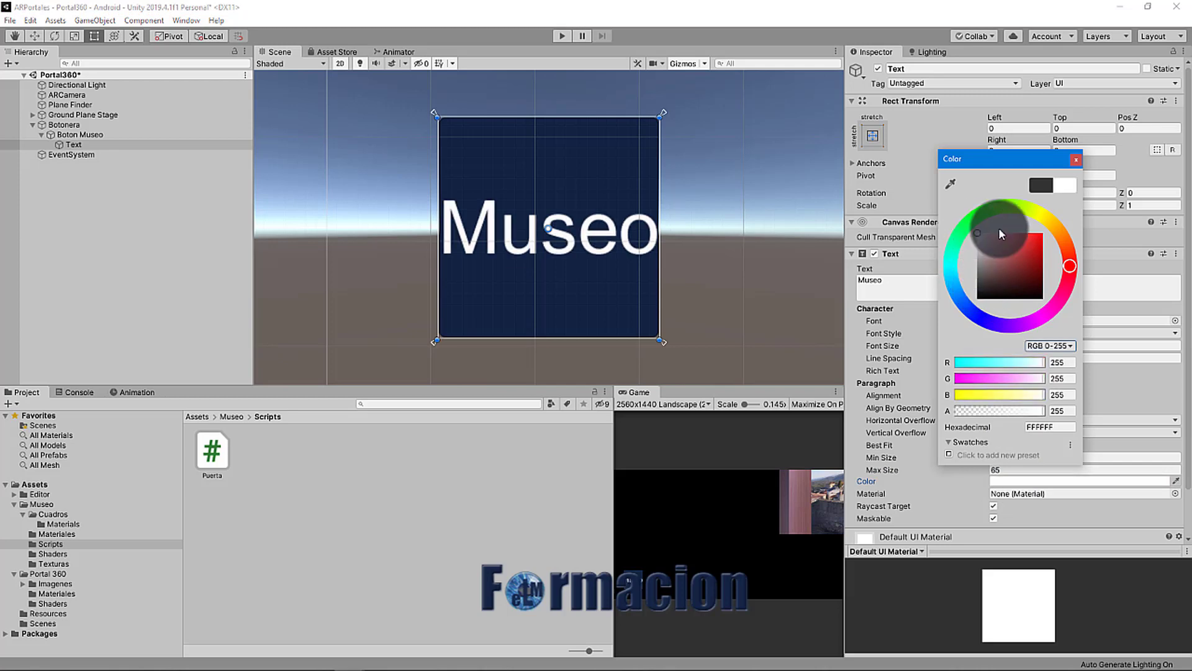
click(1076, 163)
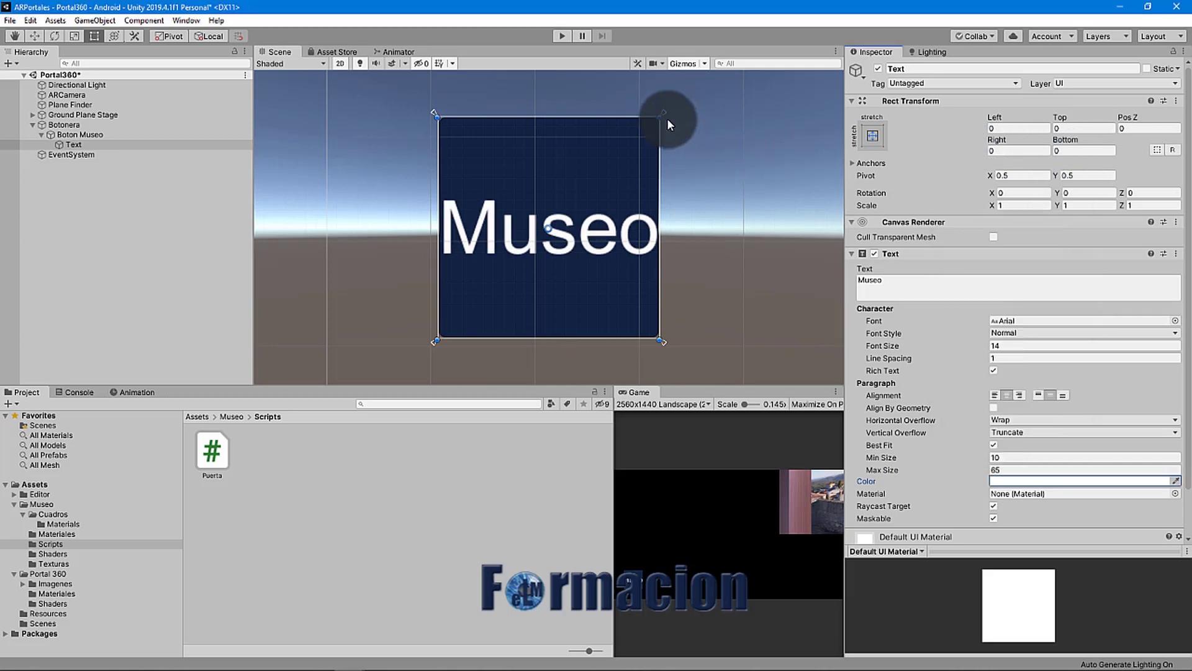
Step: Inset the label's text area 5 units on the left, top, right and bottom
drag(660, 116, 648, 127)
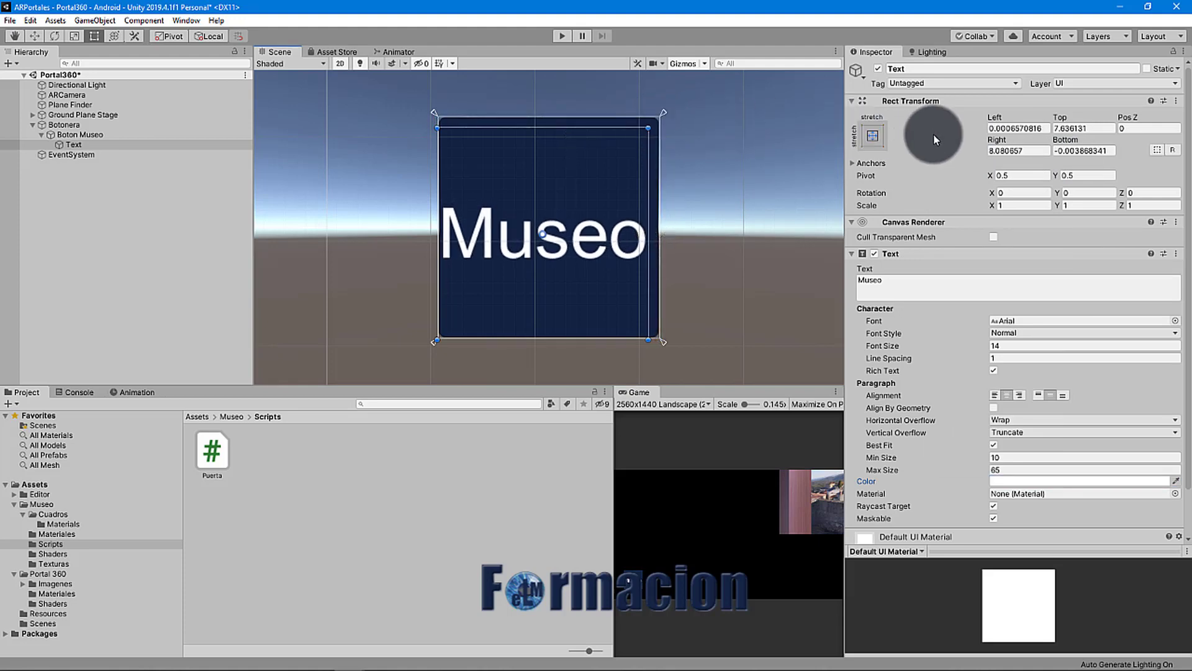
click(1014, 128)
click(1014, 128)
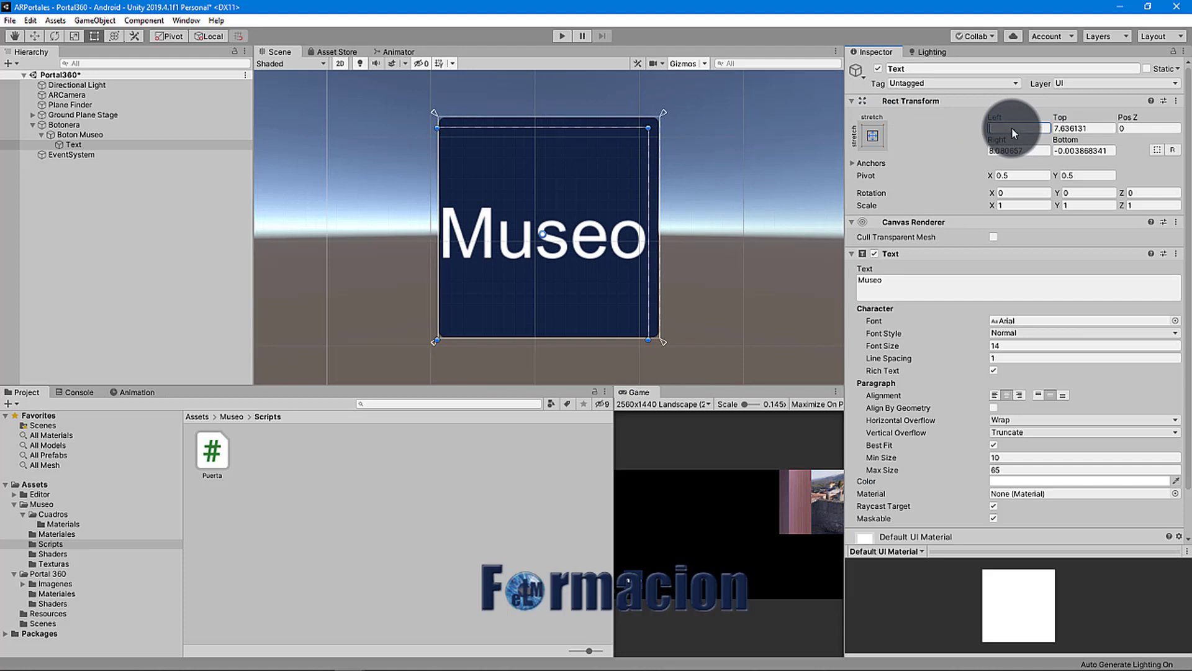
text(5)
key(Tab)
text(5)
click(1017, 150)
text(5)
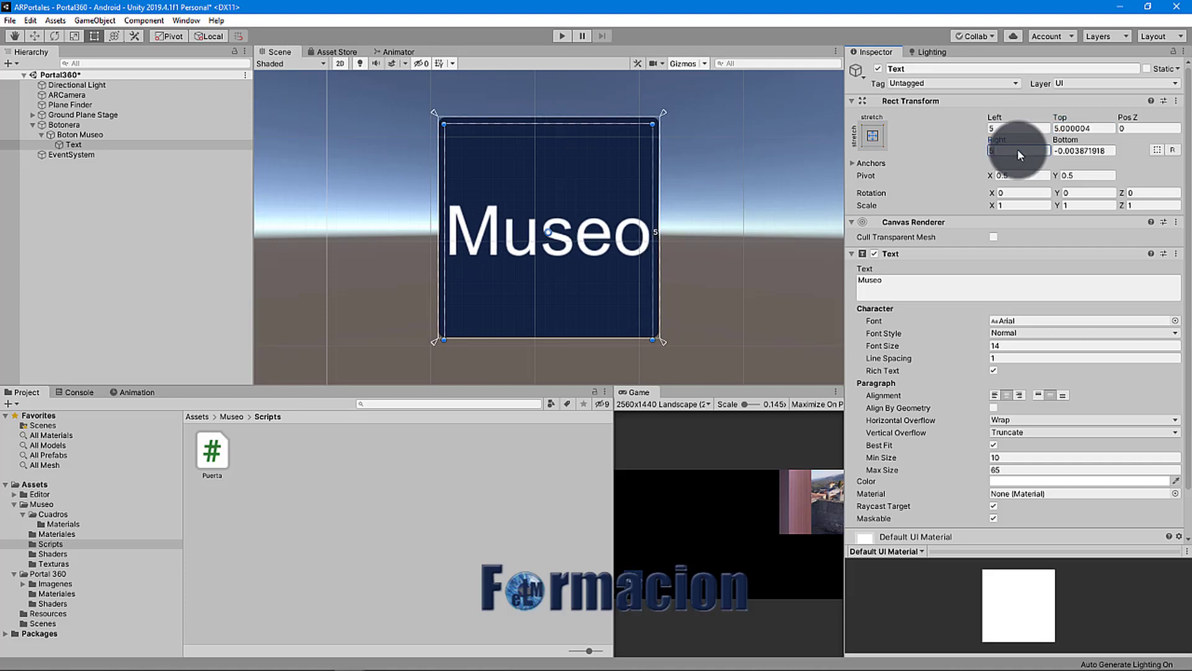
click(1083, 151)
text(5)
key(Return)
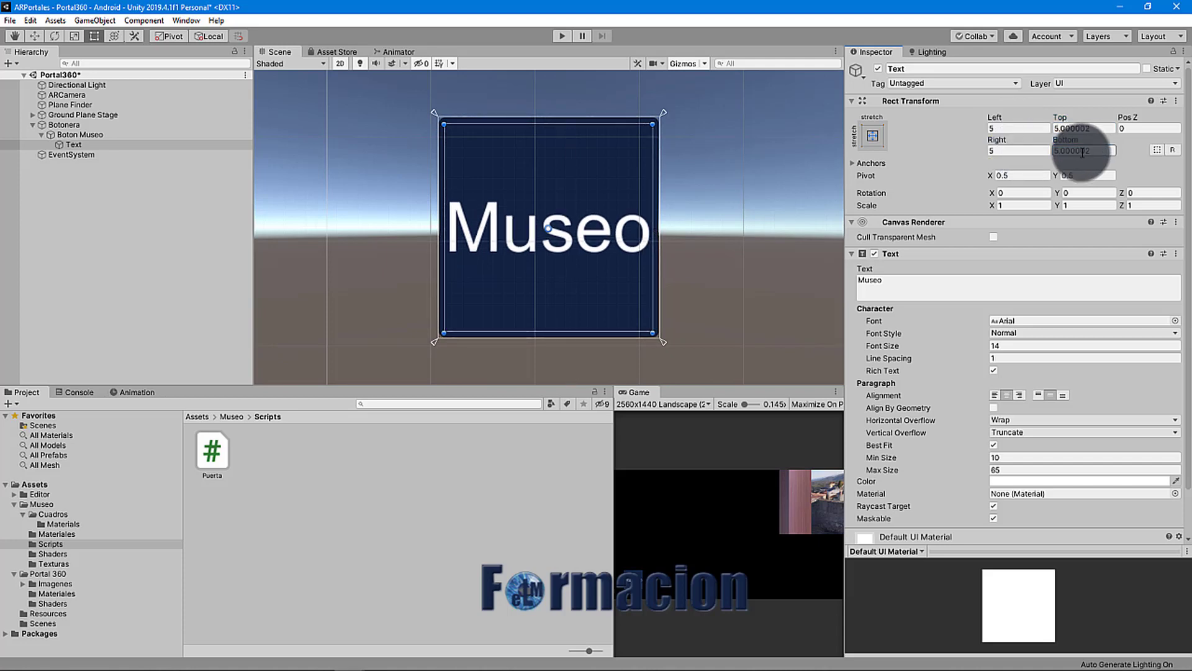
click(96, 136)
Step: Duplicate Boton Museo, rename the copy Boton Portal 360, and select its text label
right_click(96, 135)
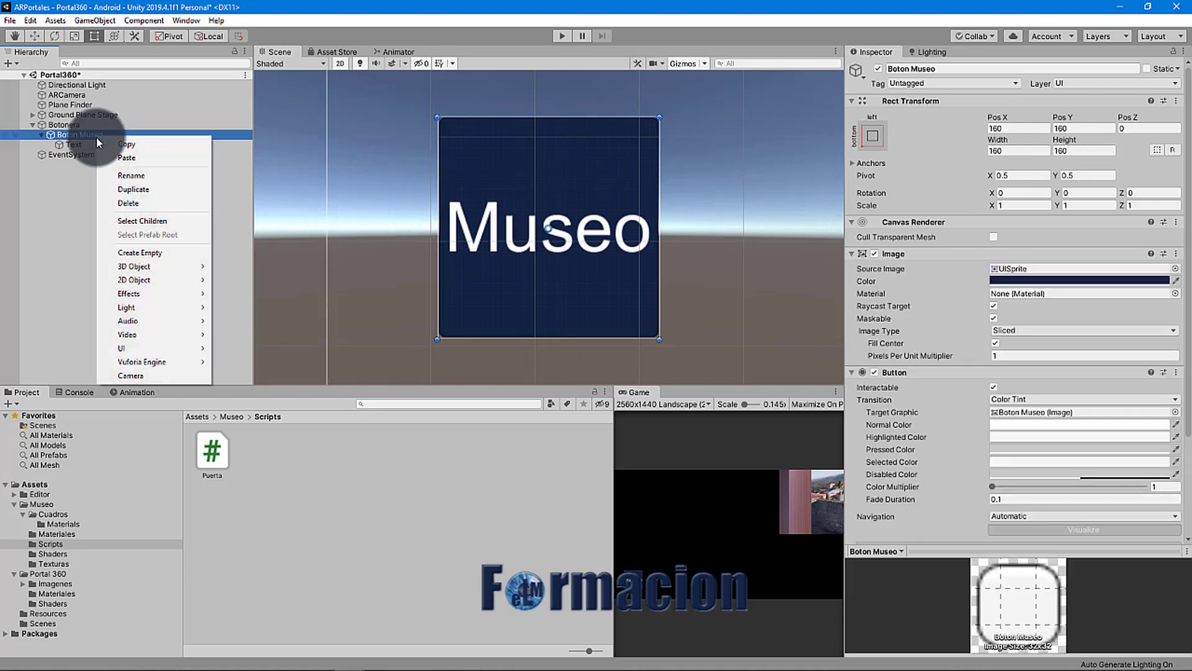
click(138, 190)
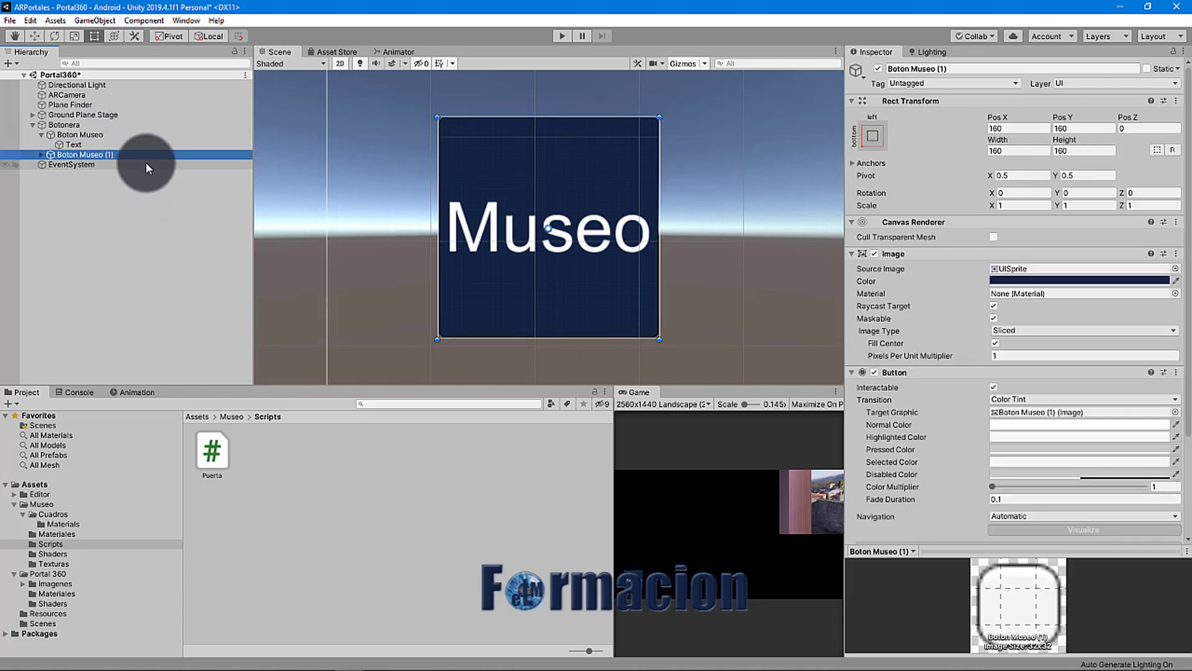
click(947, 69)
text(Boton)
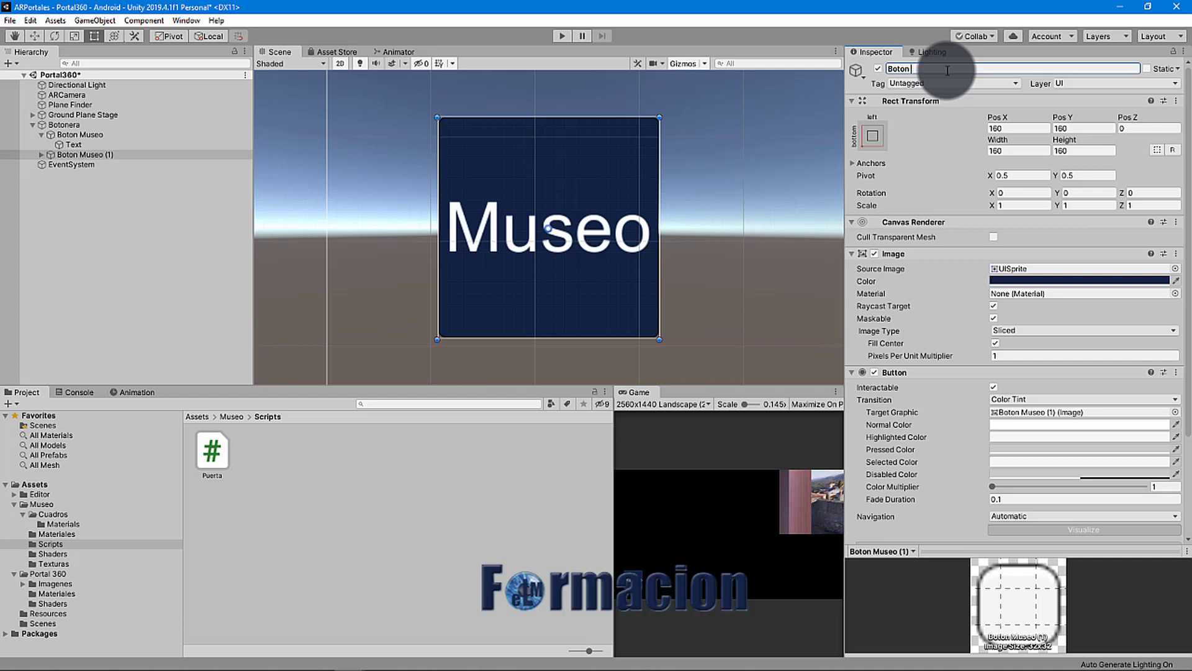
text( Portal 360)
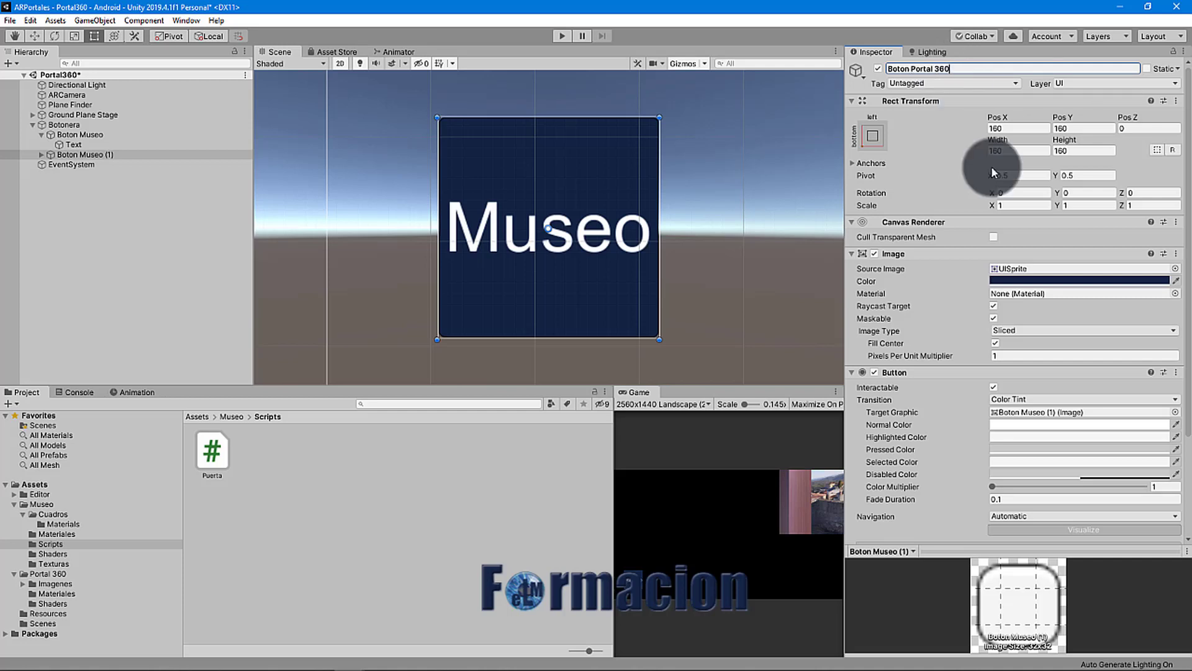
click(41, 154)
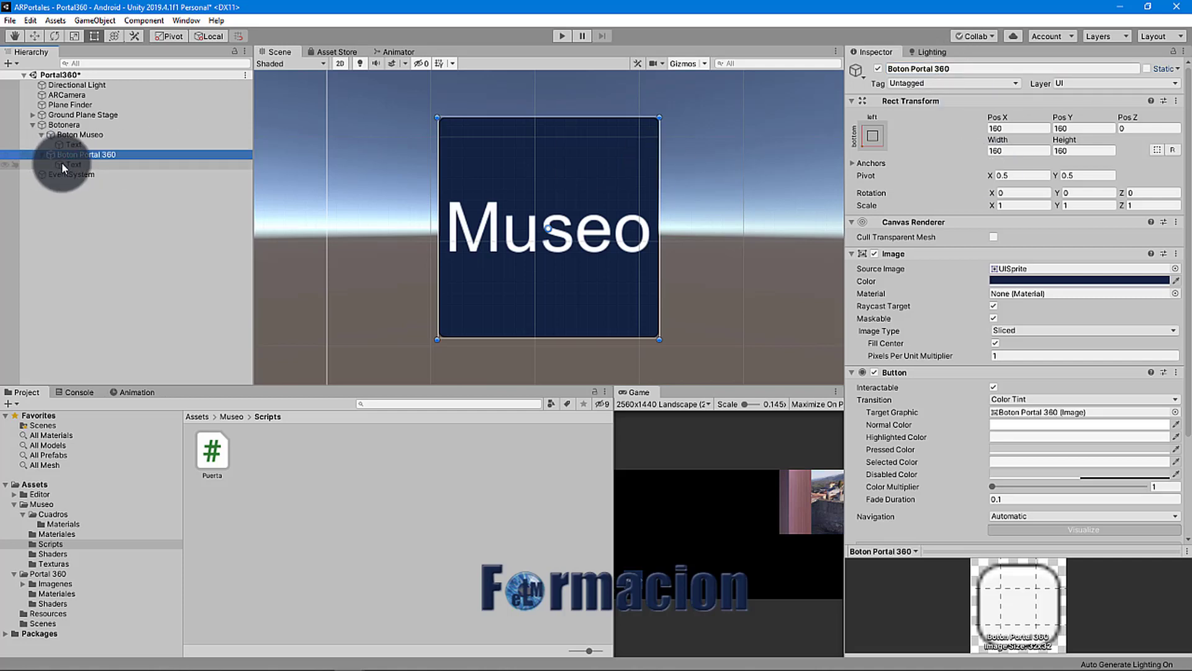
click(65, 164)
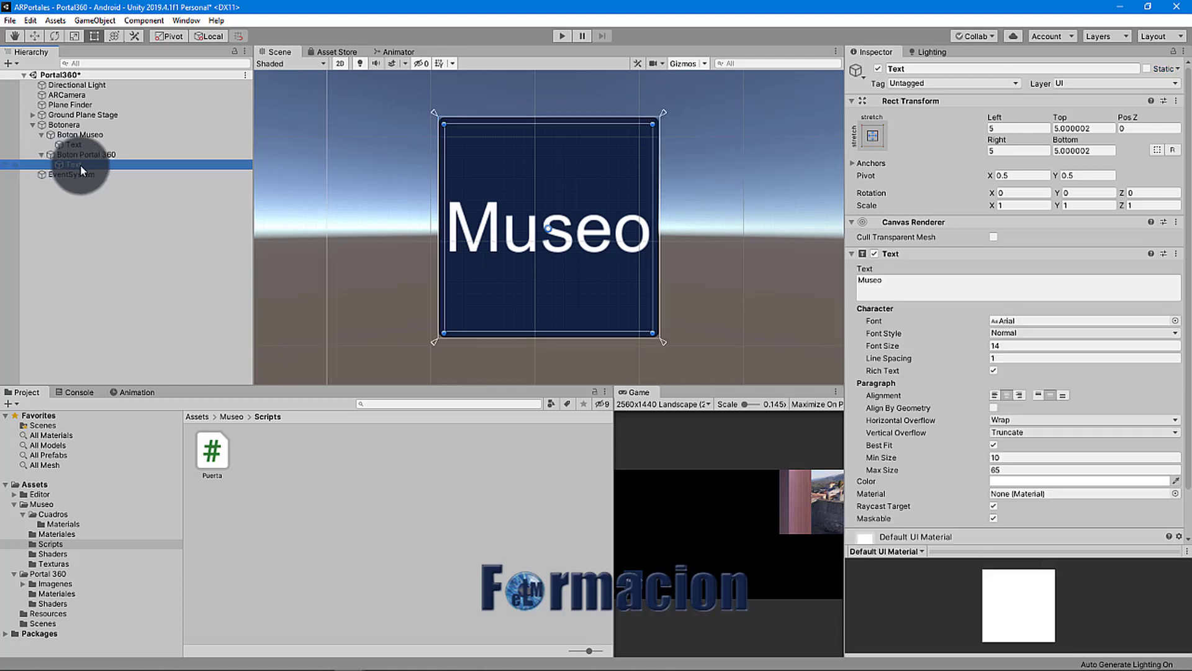
Step: Change the copied button's label text to 'Portal 360°'
click(893, 282)
text(Por)
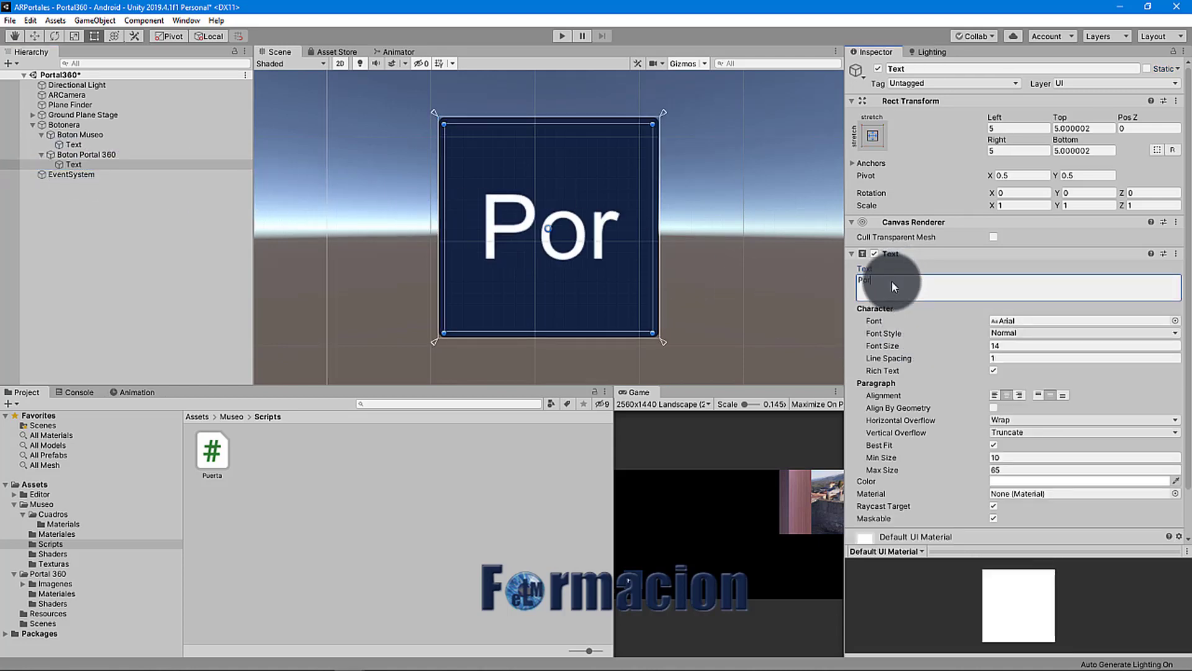
text(tal 360°)
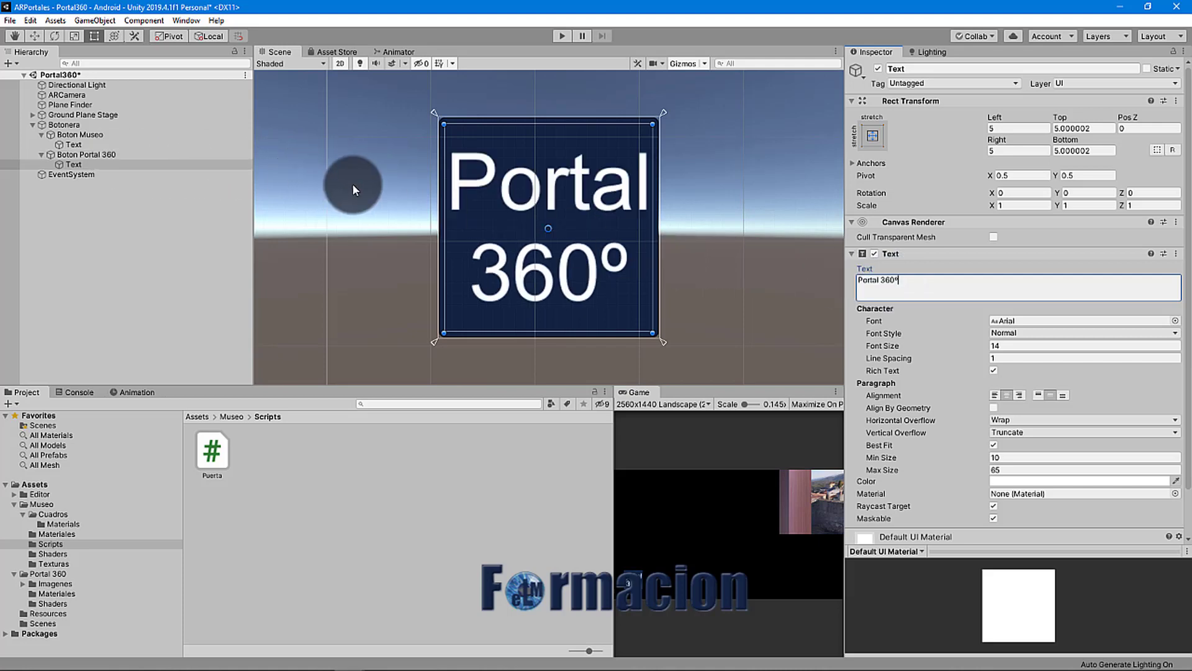
scroll(352, 183, down, 2)
scroll(352, 184, down, 1)
Step: Move Boton Portal 360 right beside the Museo button, to Pos X 380.8
click(112, 155)
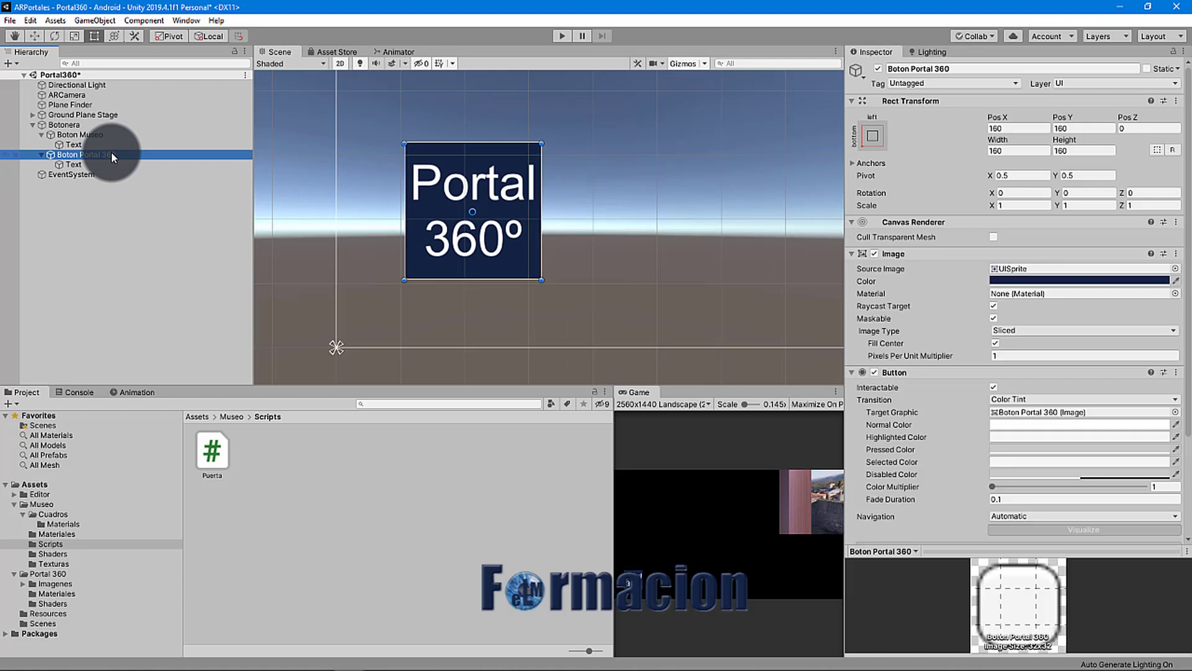
click(37, 35)
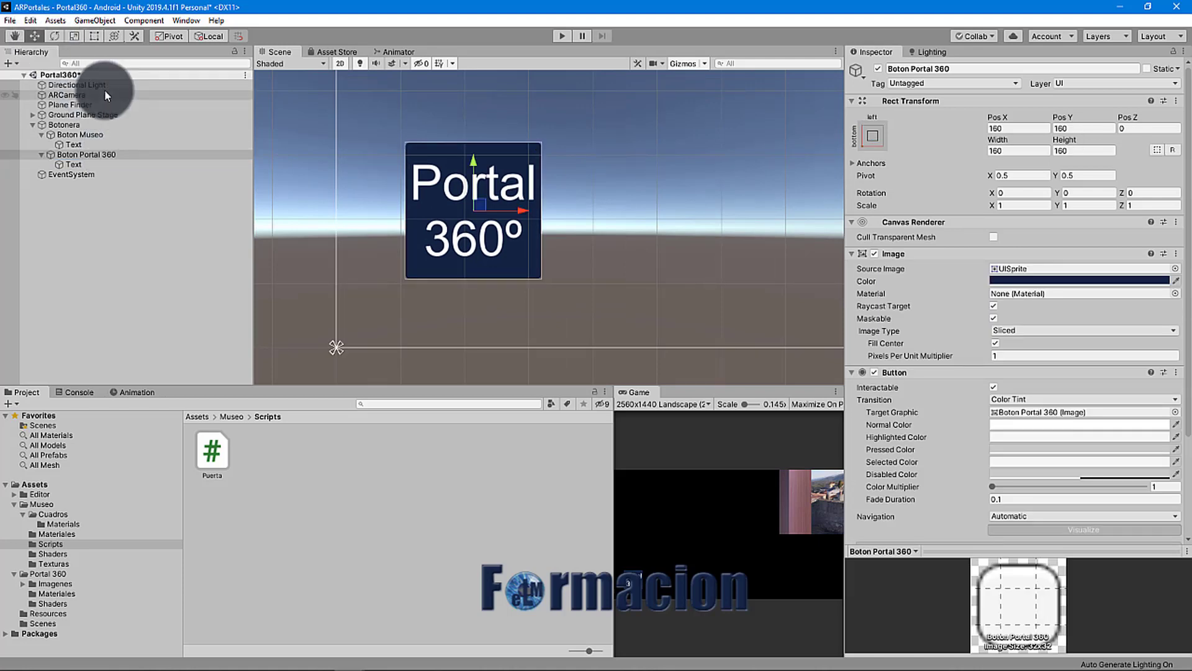
drag(521, 211, 709, 217)
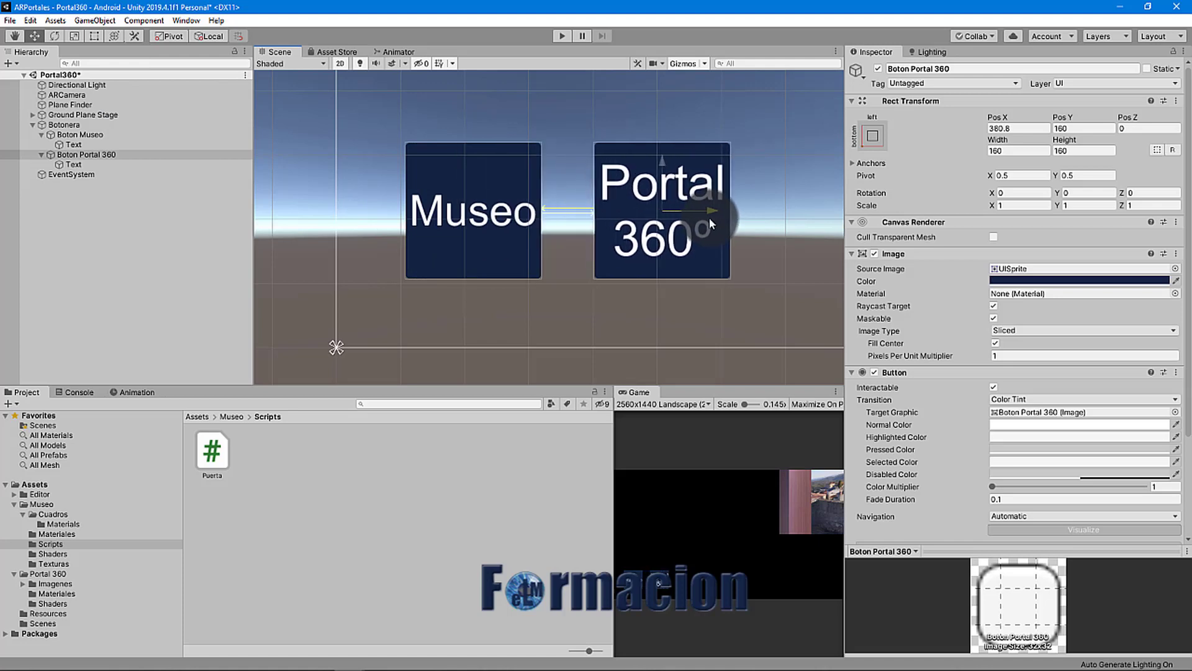
click(742, 308)
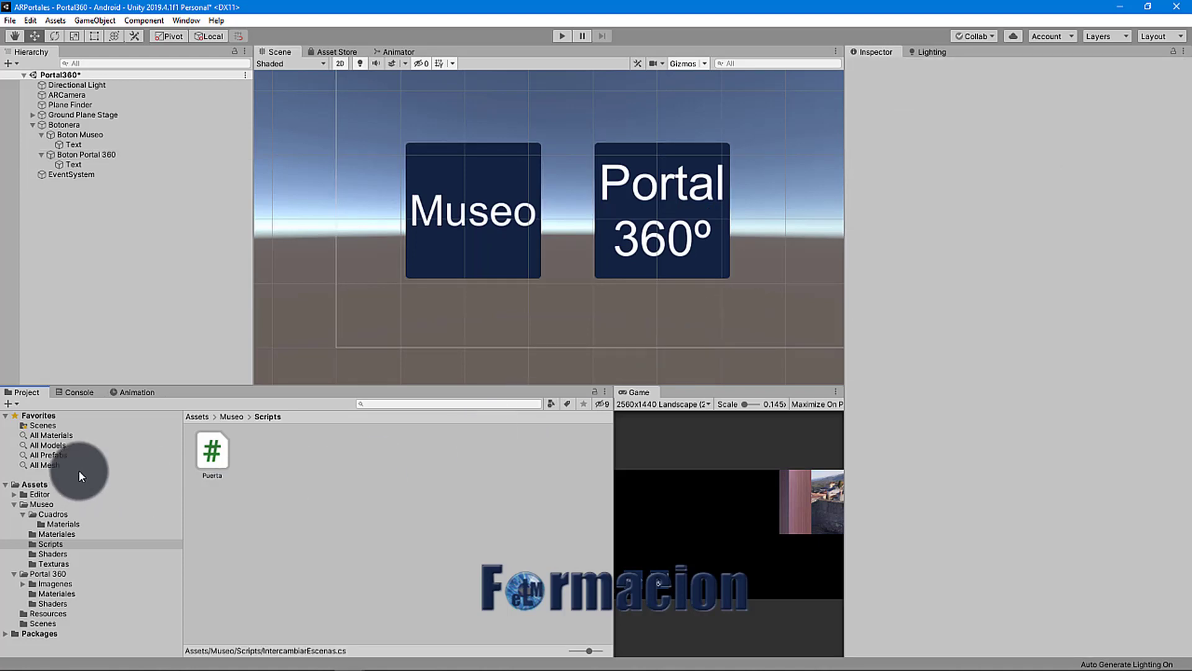
Step: Create a Scripts folder in Assets and open it
click(45, 483)
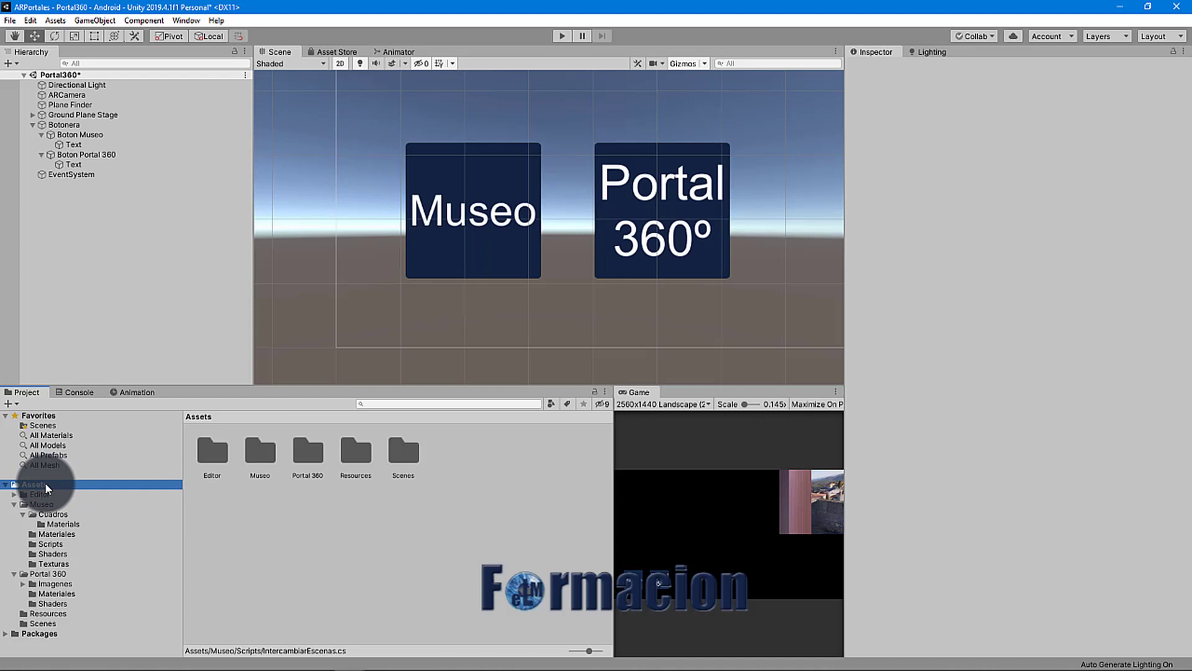
right_click(467, 520)
mouse_move(601, 205)
click(681, 205)
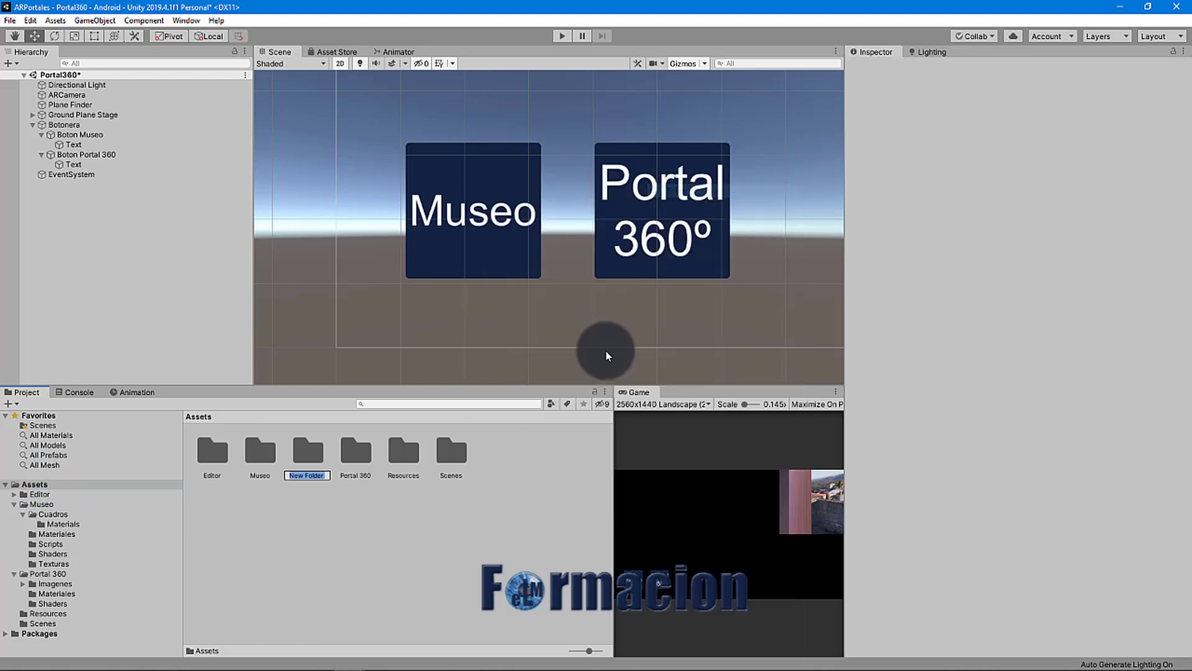
text(Scripts)
key(Return)
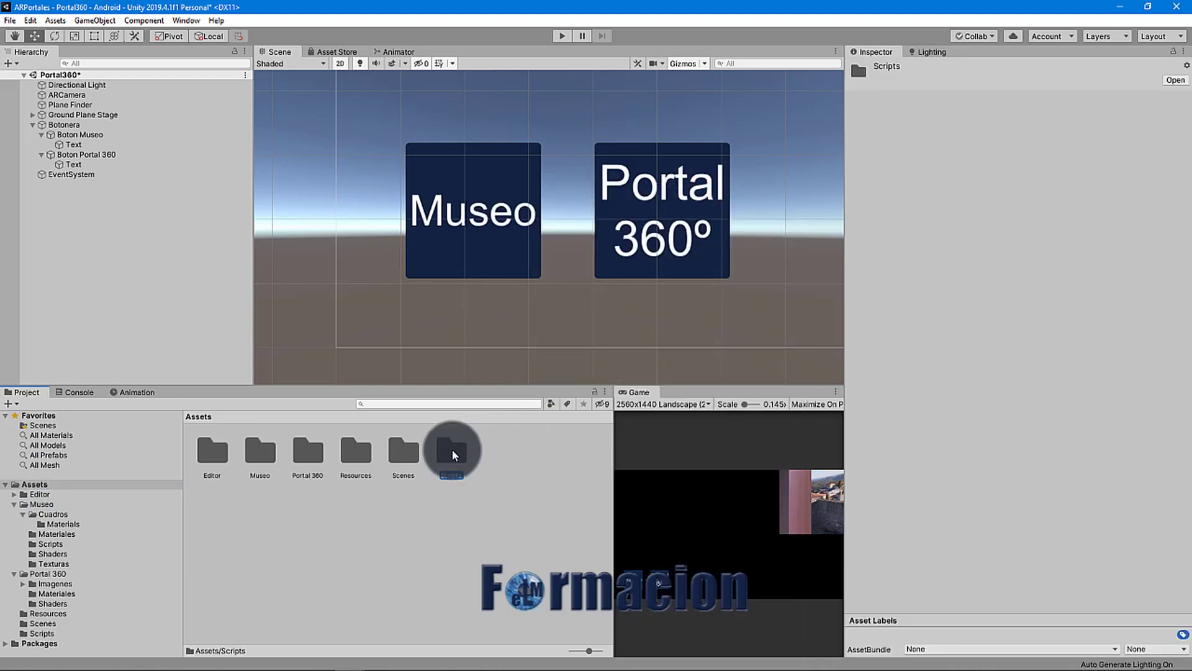
double_click(452, 449)
Step: Create the C# script IntercambiarEscenas in Scripts and open it in Visual Studio
right_click(276, 460)
mouse_move(374, 148)
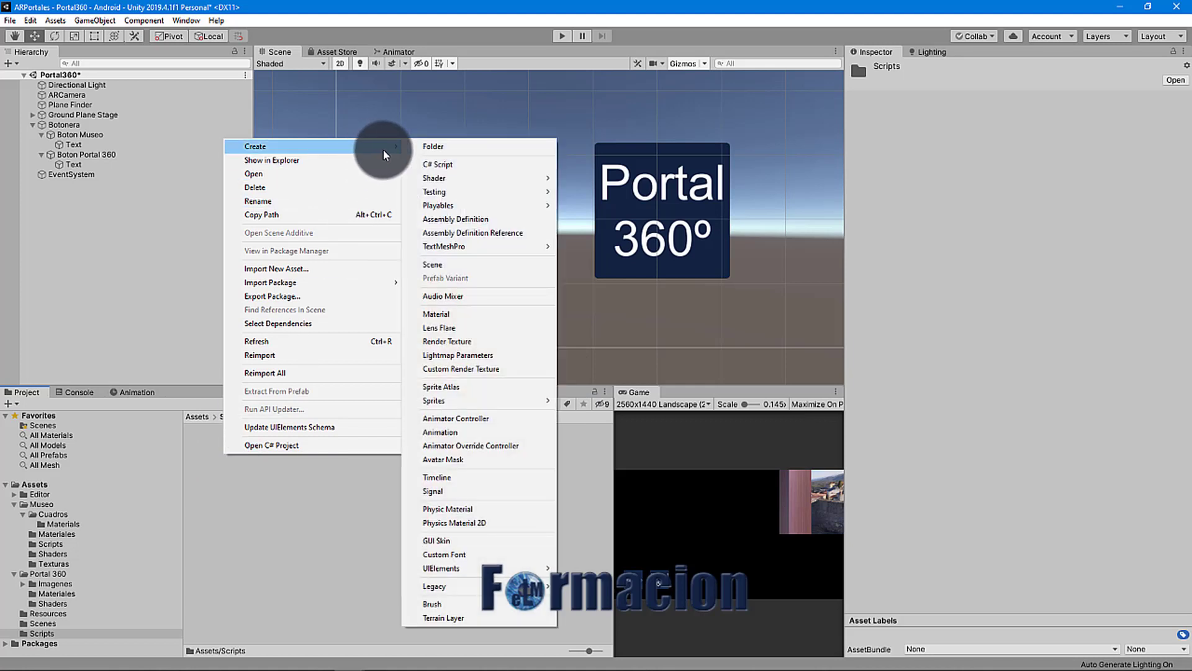
click(451, 164)
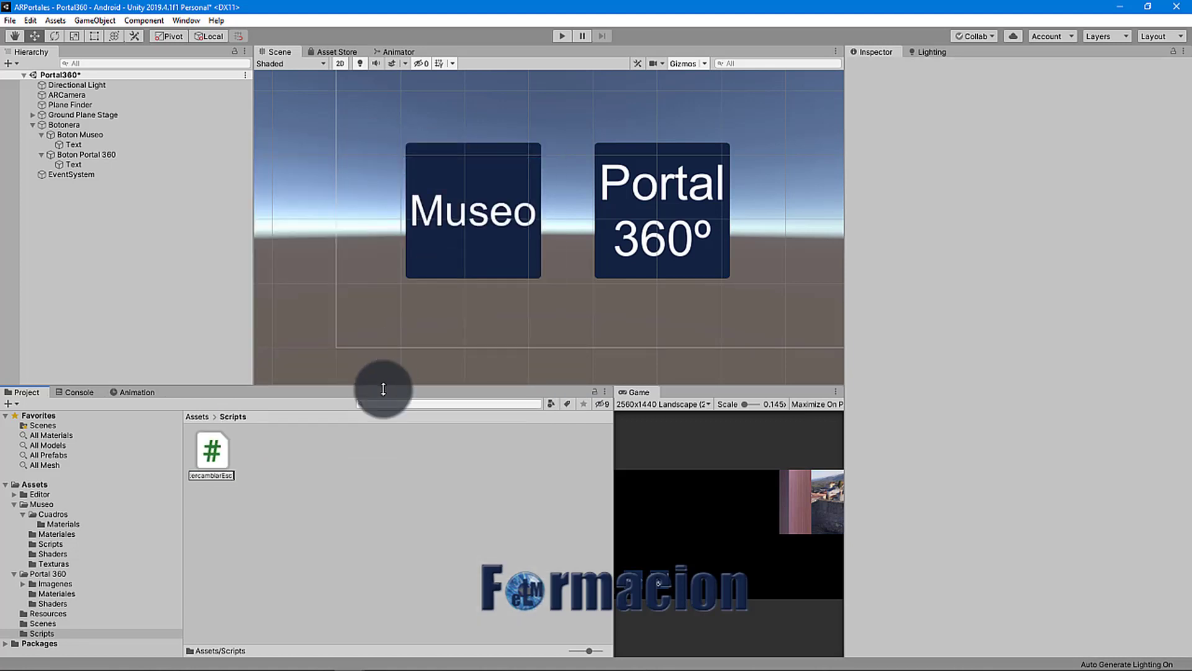
click(202, 459)
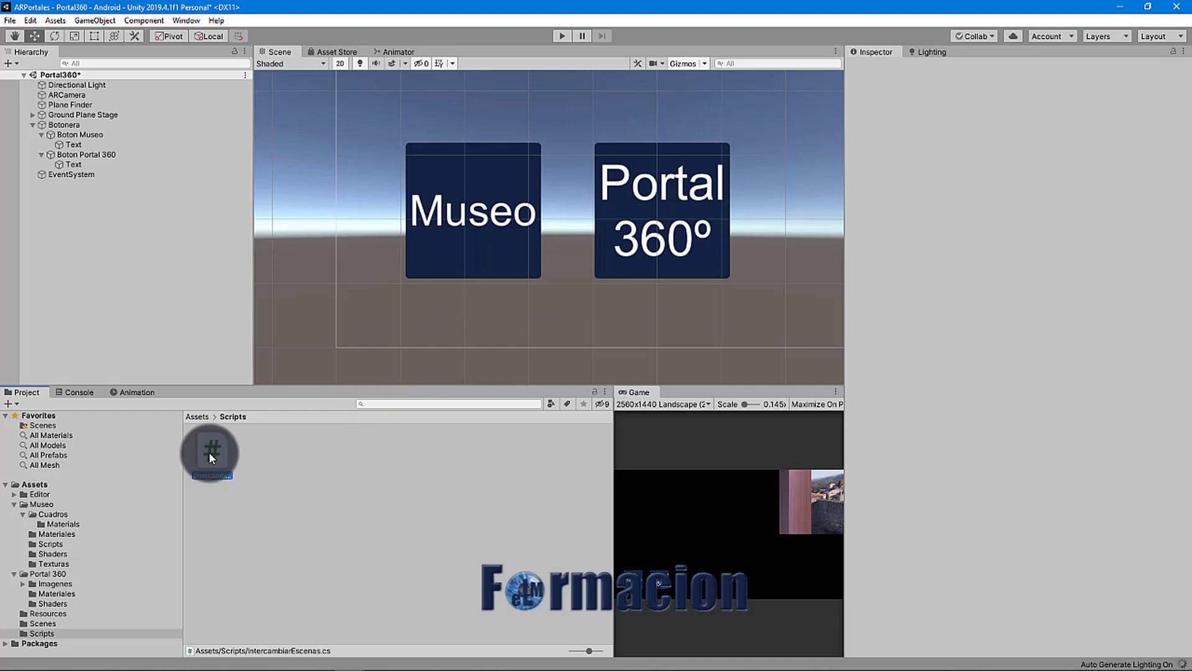
double_click(209, 452)
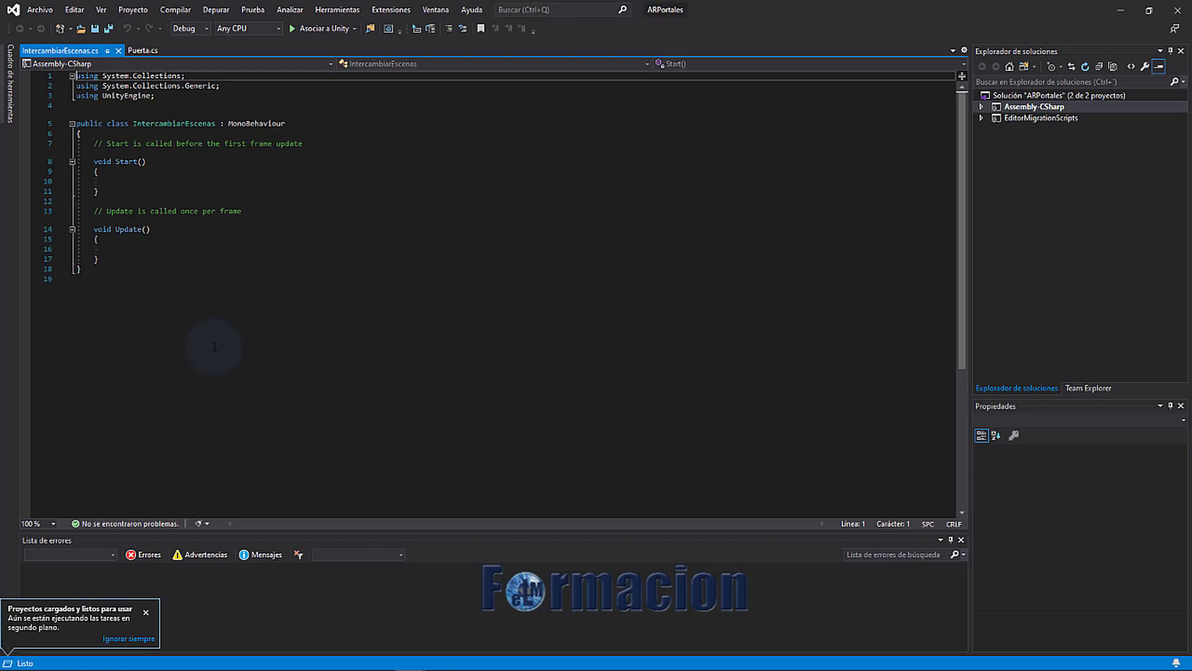
Step: Add 'using UnityEngine.SceneManagement;' below the UnityEngine import
key(Return)
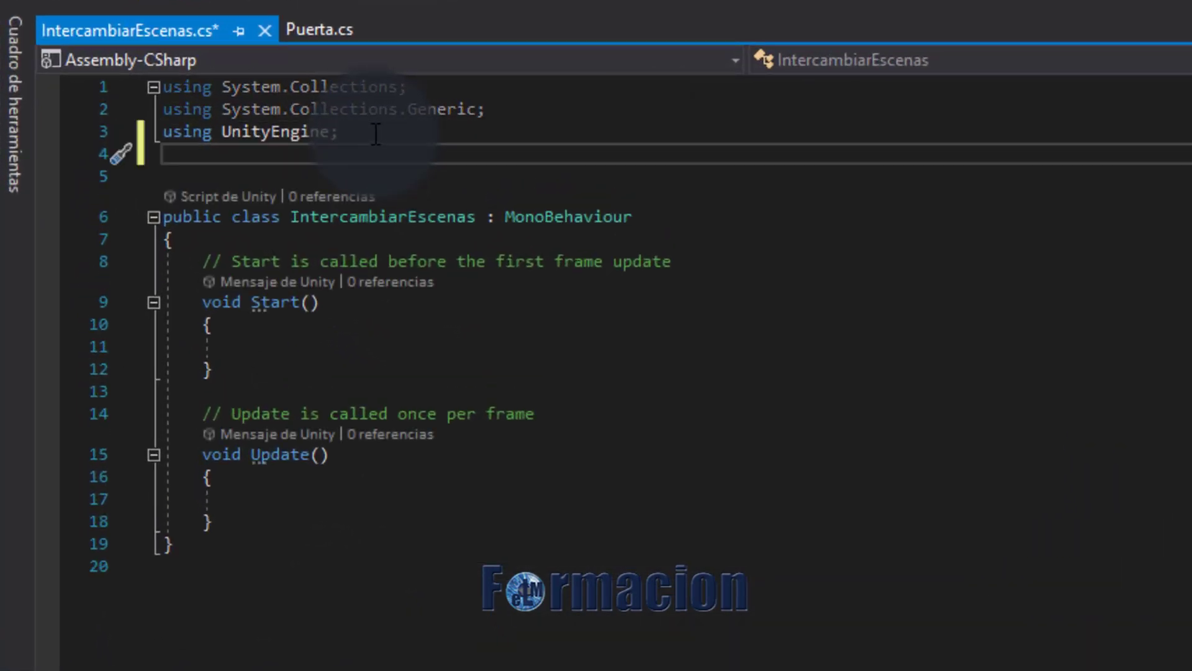
text(using Uni)
key(Down)
key(Down)
key(Down)
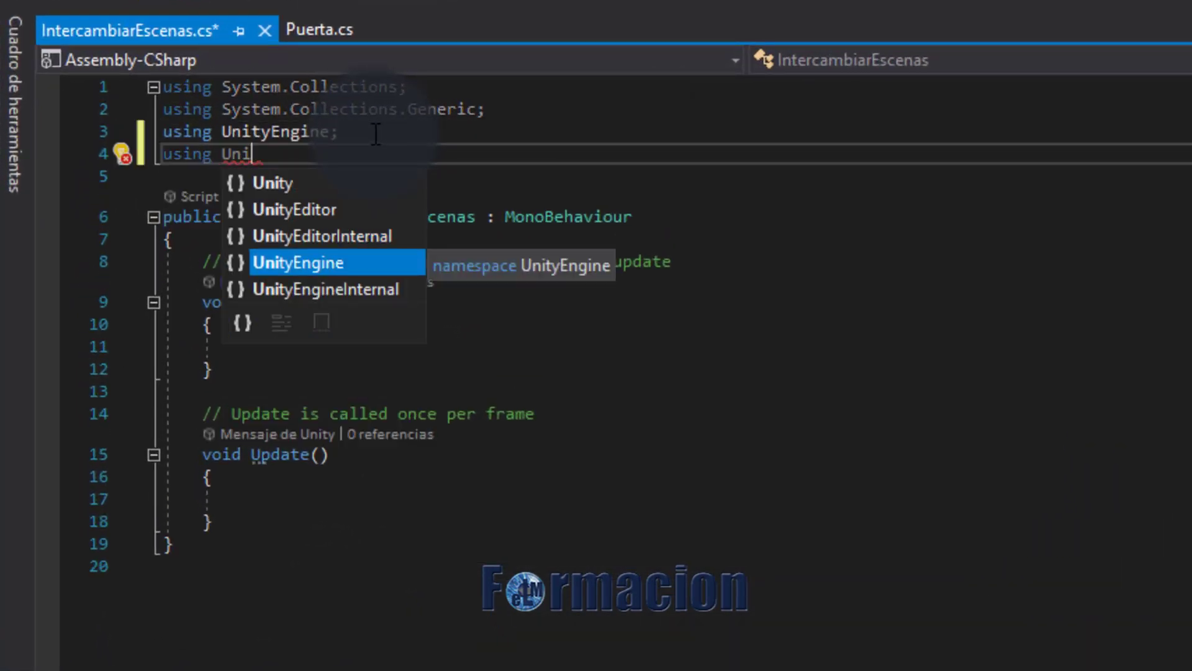
key(Tab)
text(.S)
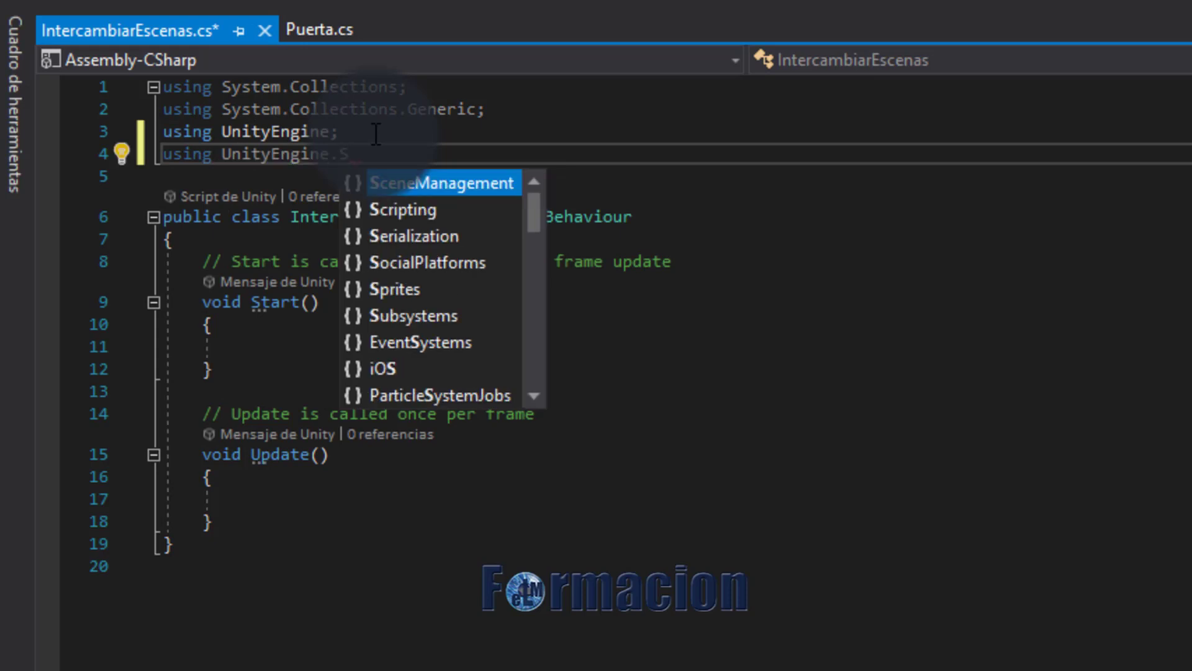
key(Tab)
text(;)
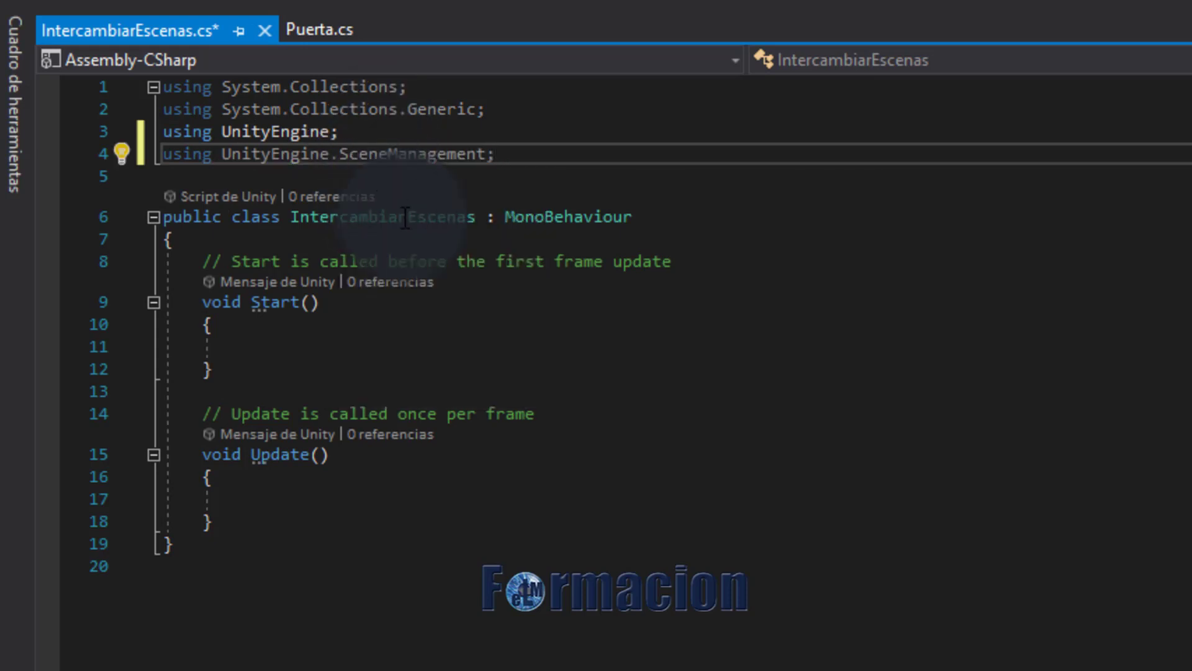
Step: Replace Start and Update with CargarMuseo() calling SceneManager.LoadScene("PortalMuseo")
mouse_move(240, 519)
mouse_down()
mouse_move(194, 343)
mouse_move(203, 261)
mouse_up()
key(BackSpace)
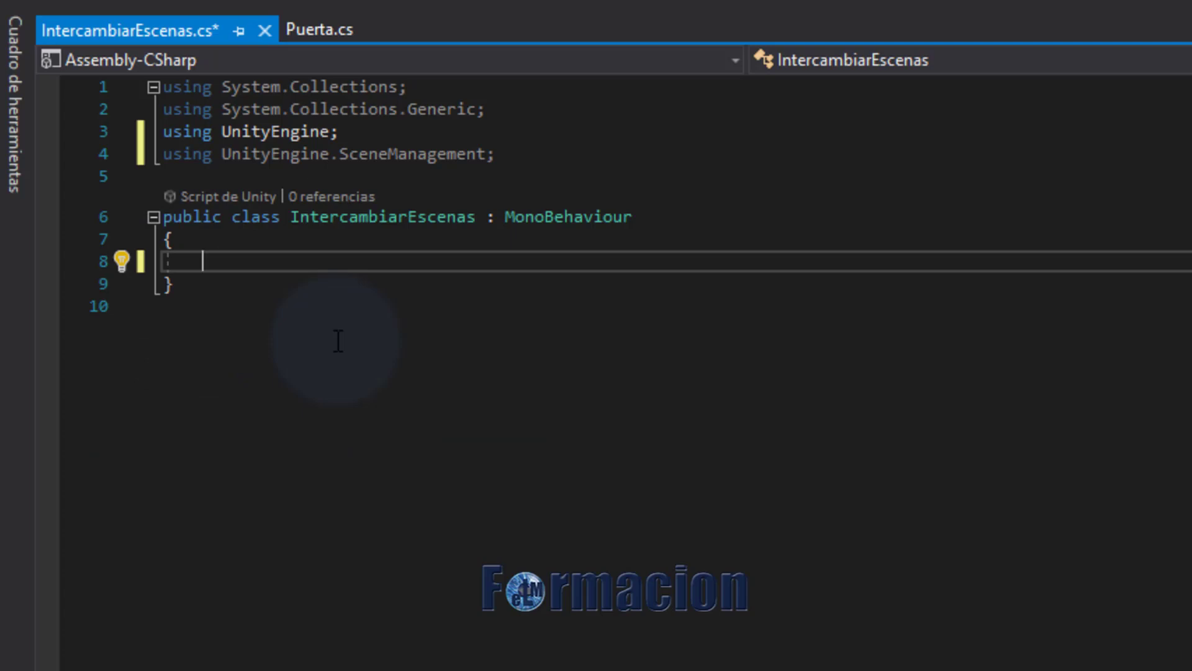
text(ubl)
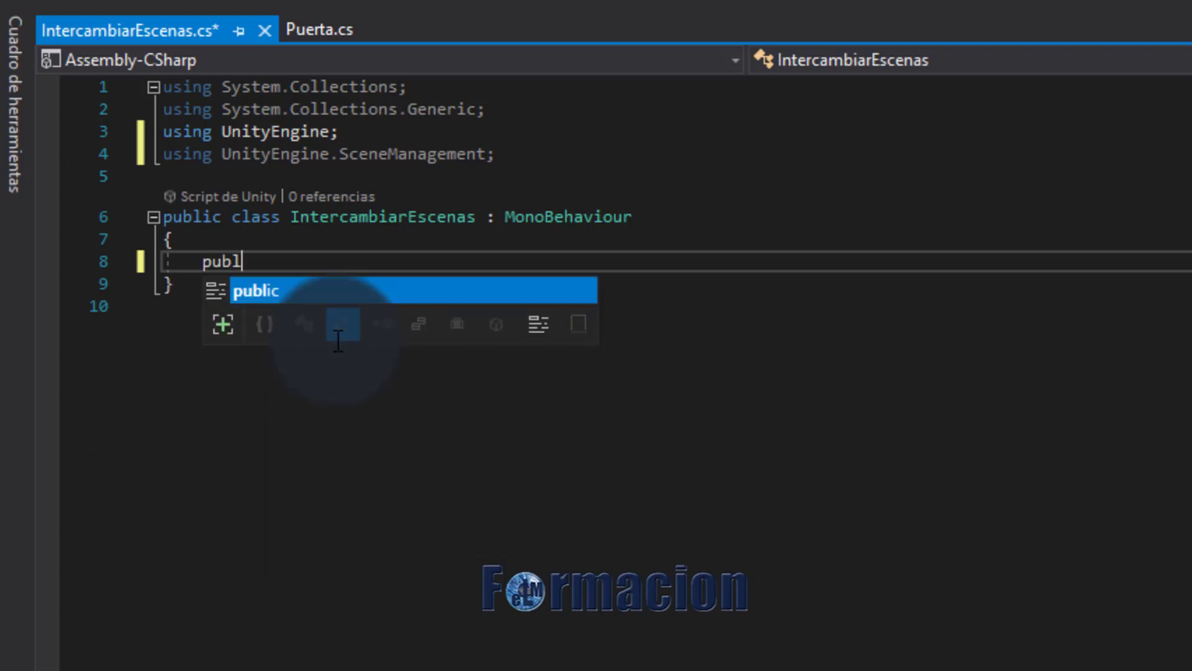
text(ic void )
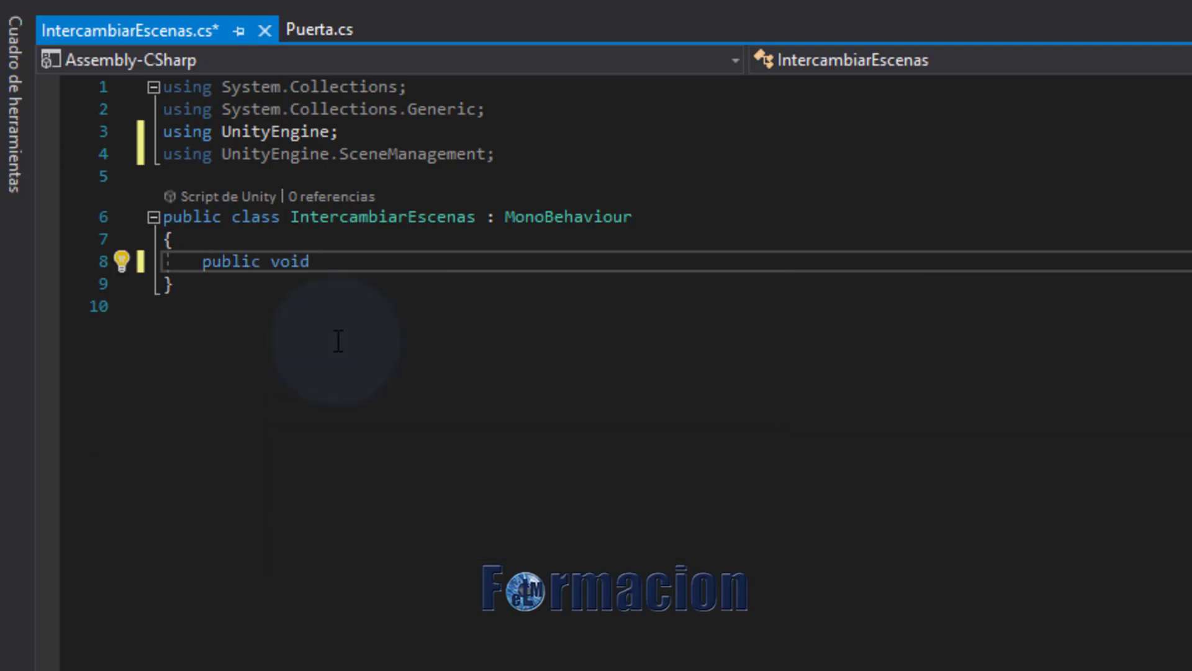
text(CargarMuseo)
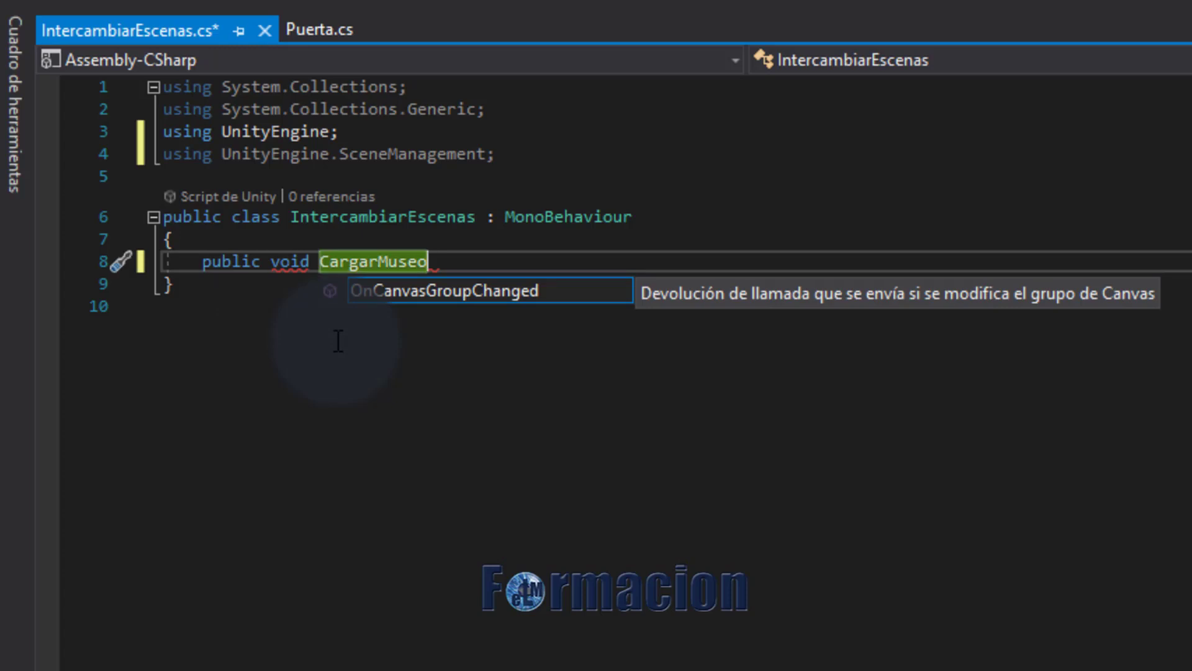
text(() {)
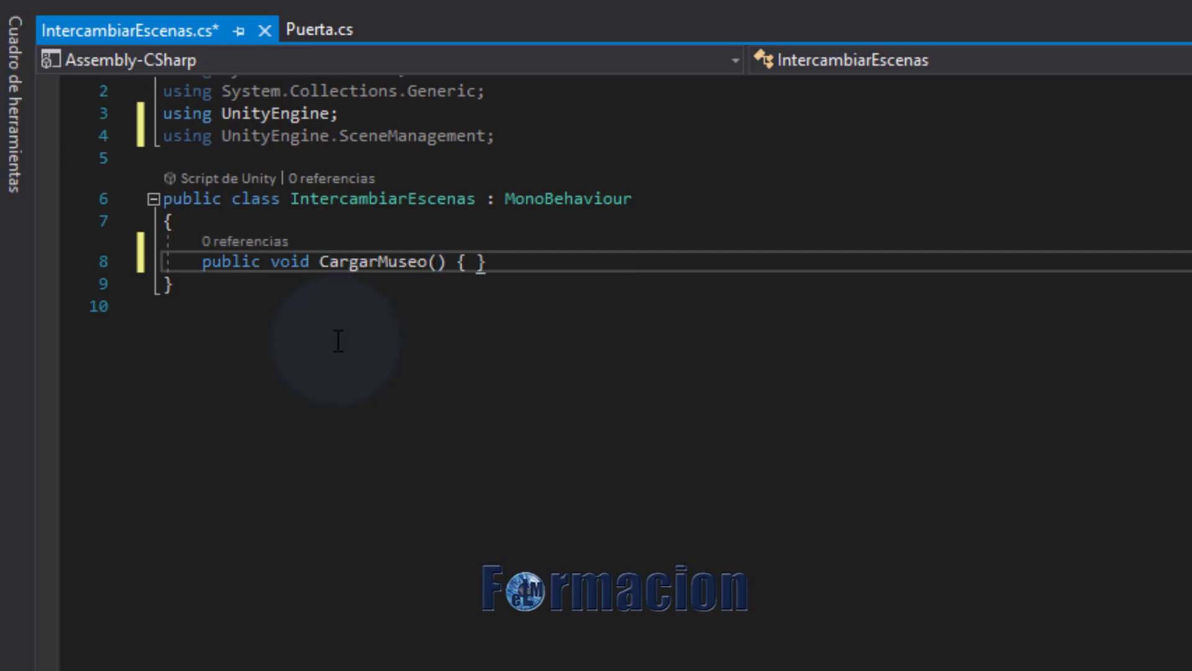
key(Return)
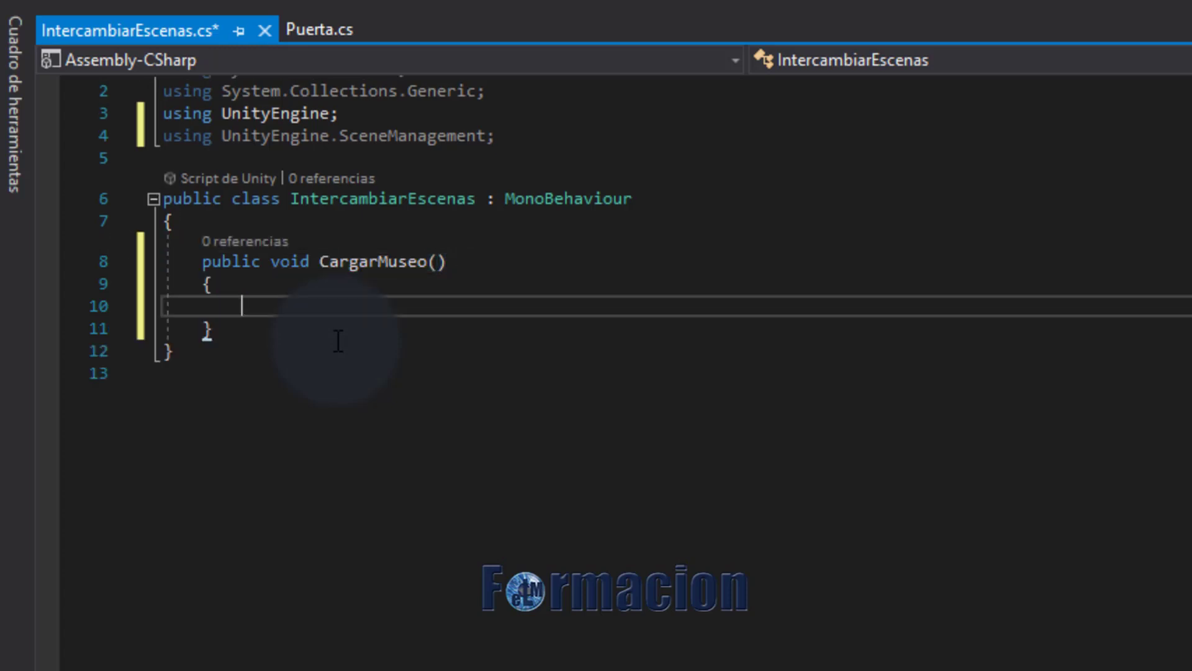
text(Sc)
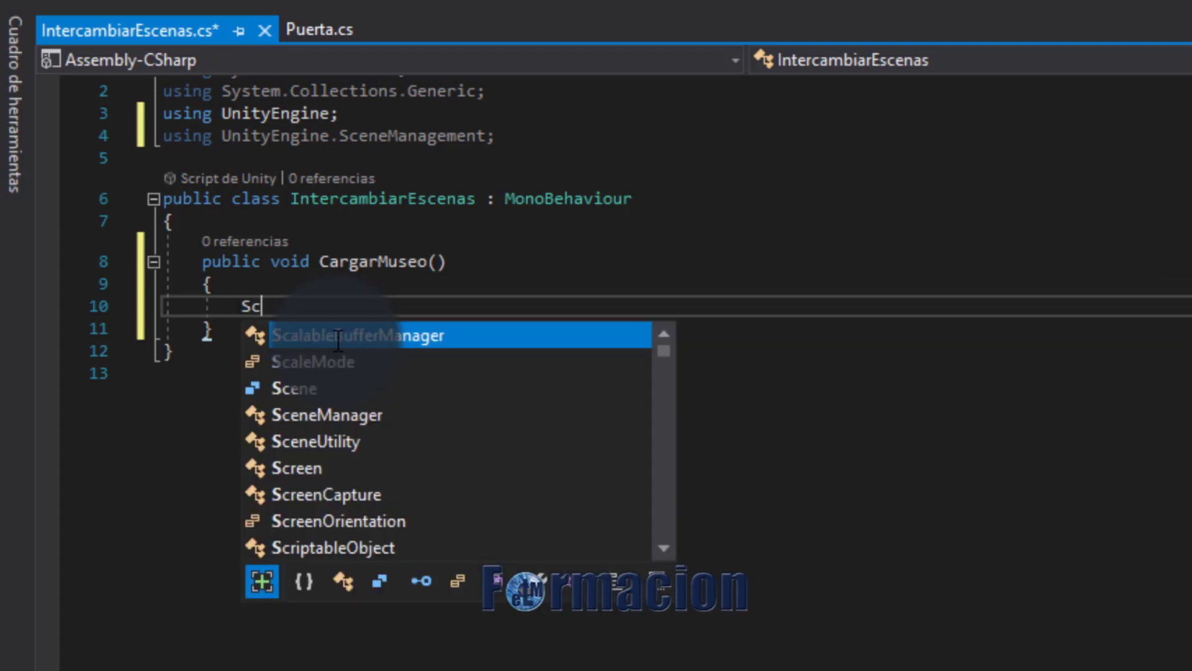
text(eneManager)
key(Tab)
text(.)
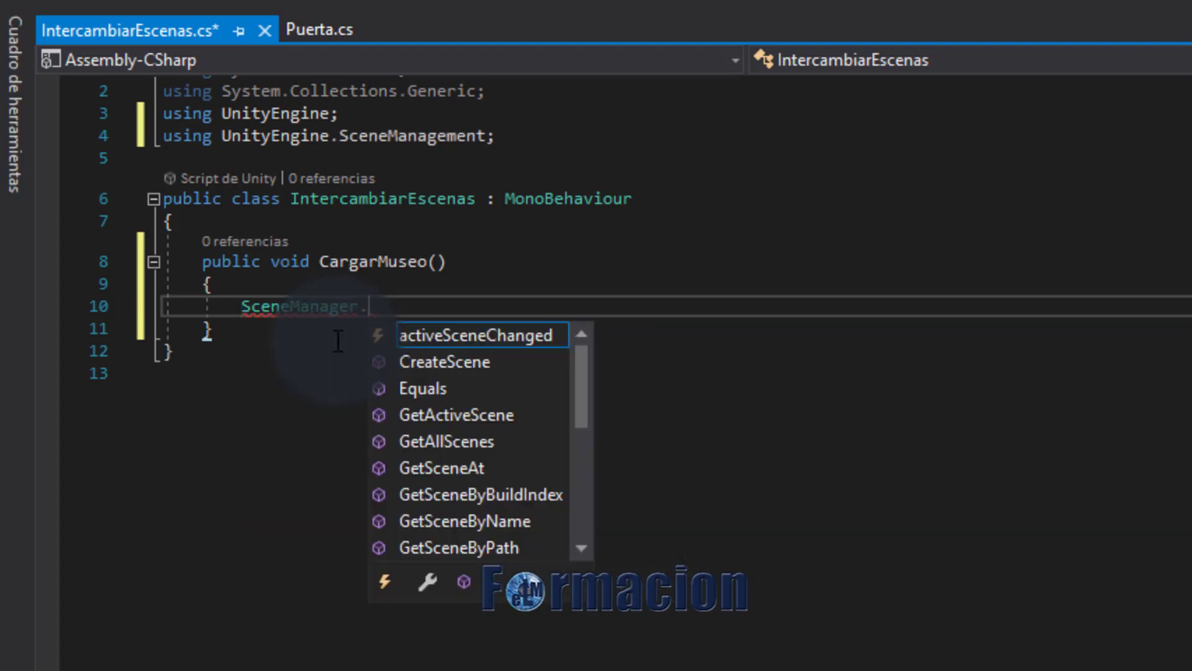
text(L)
key(Tab)
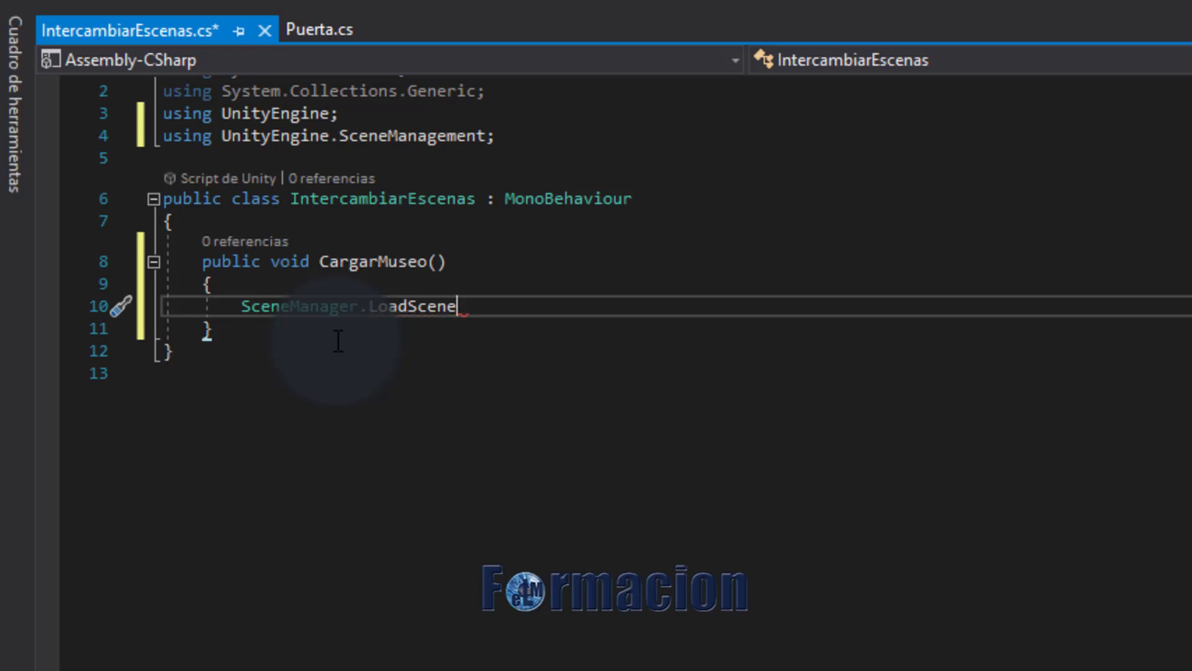
text(()
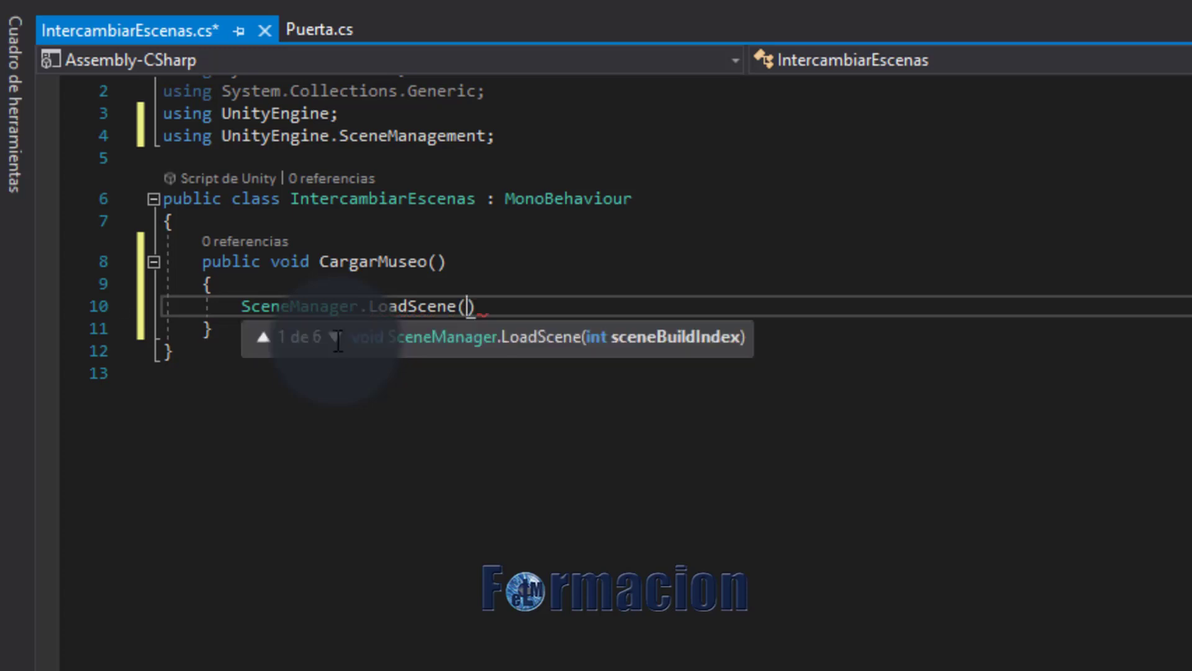
text(")
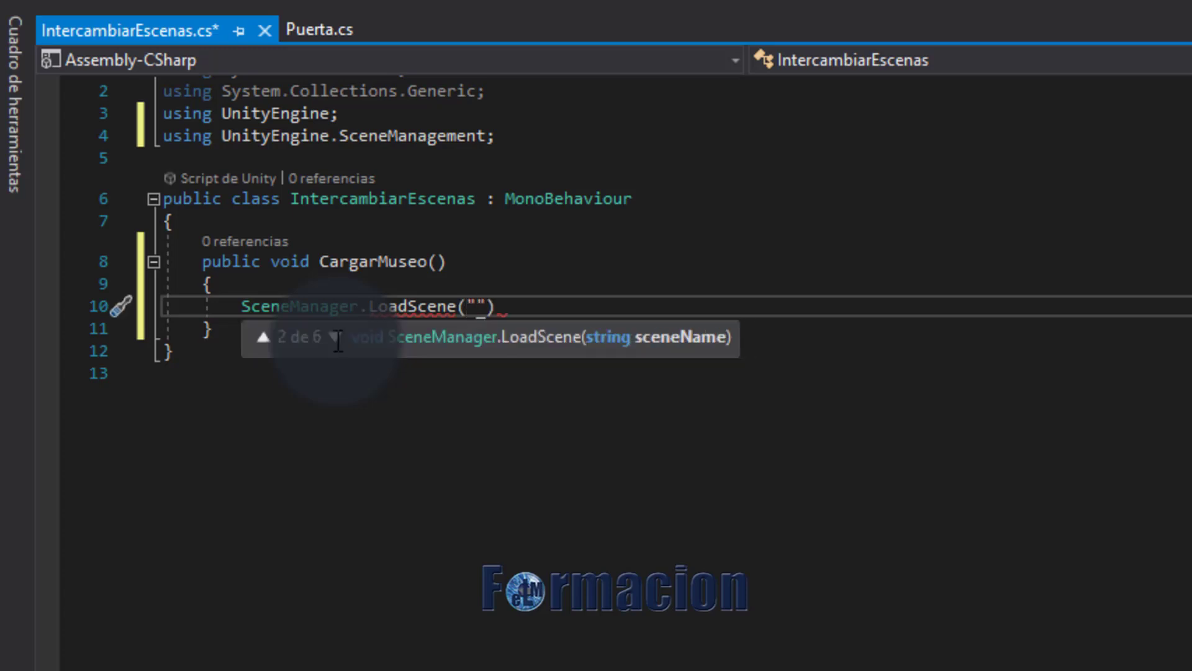
text(Por)
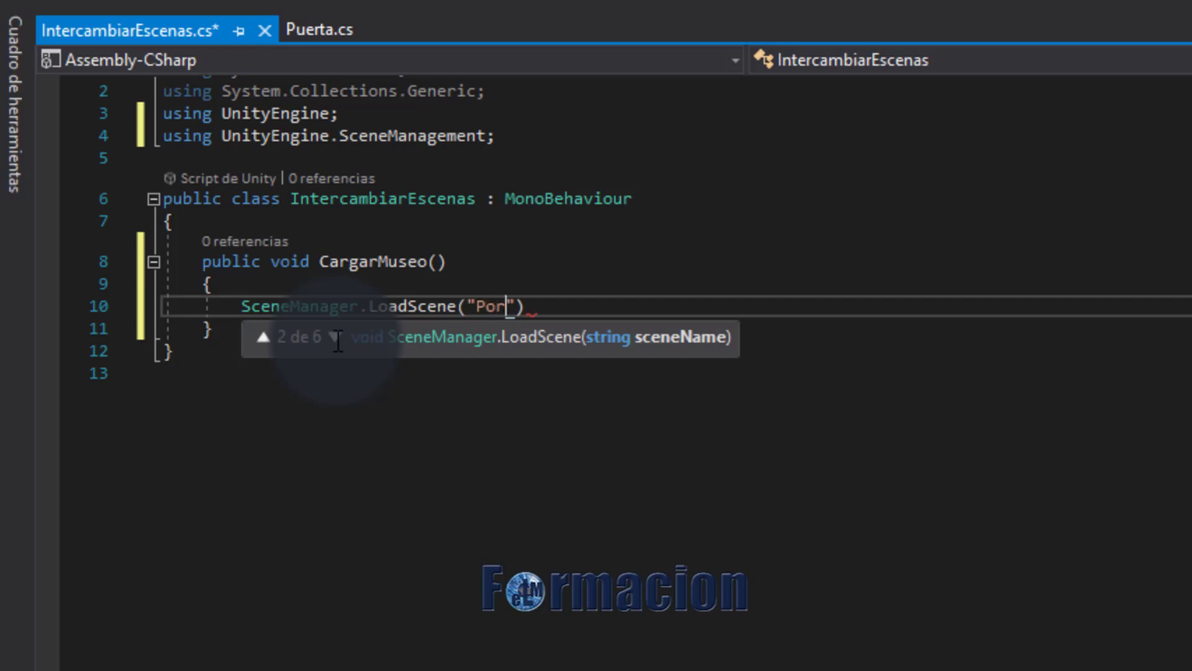
text(talMuseo)
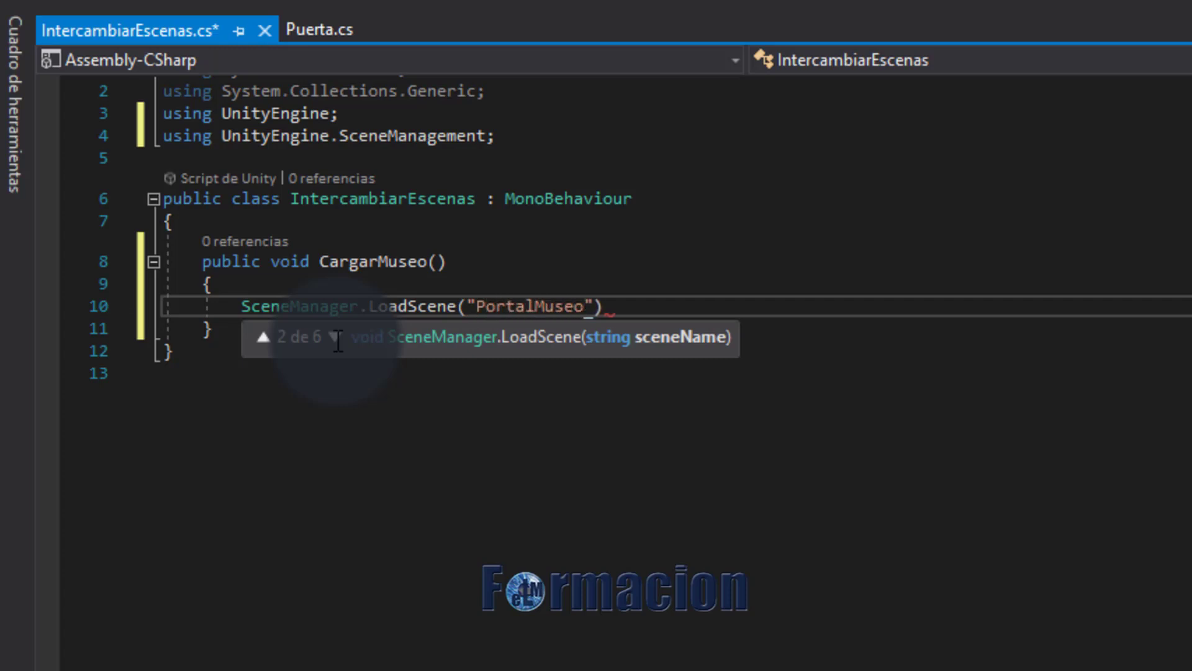
text(");)
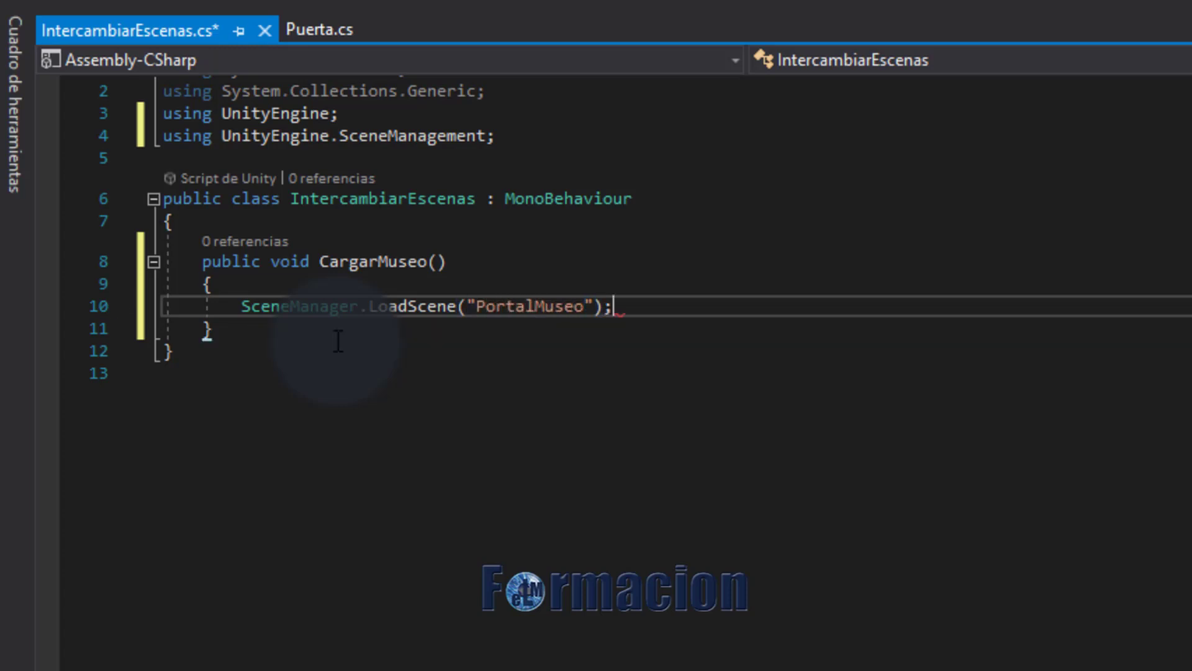
click(337, 341)
click(313, 329)
Step: Add a Cargar360() method calling SceneManager.LoadScene("Portal360") below CargarMuseo
key(Return)
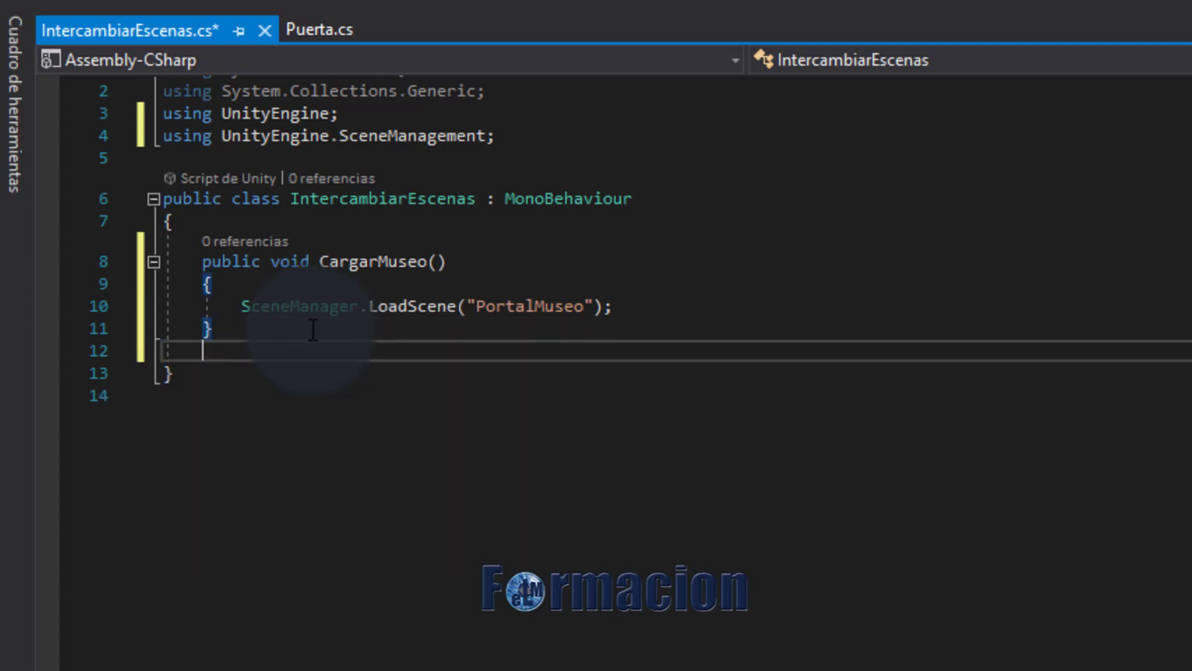
key(Return)
text(public void)
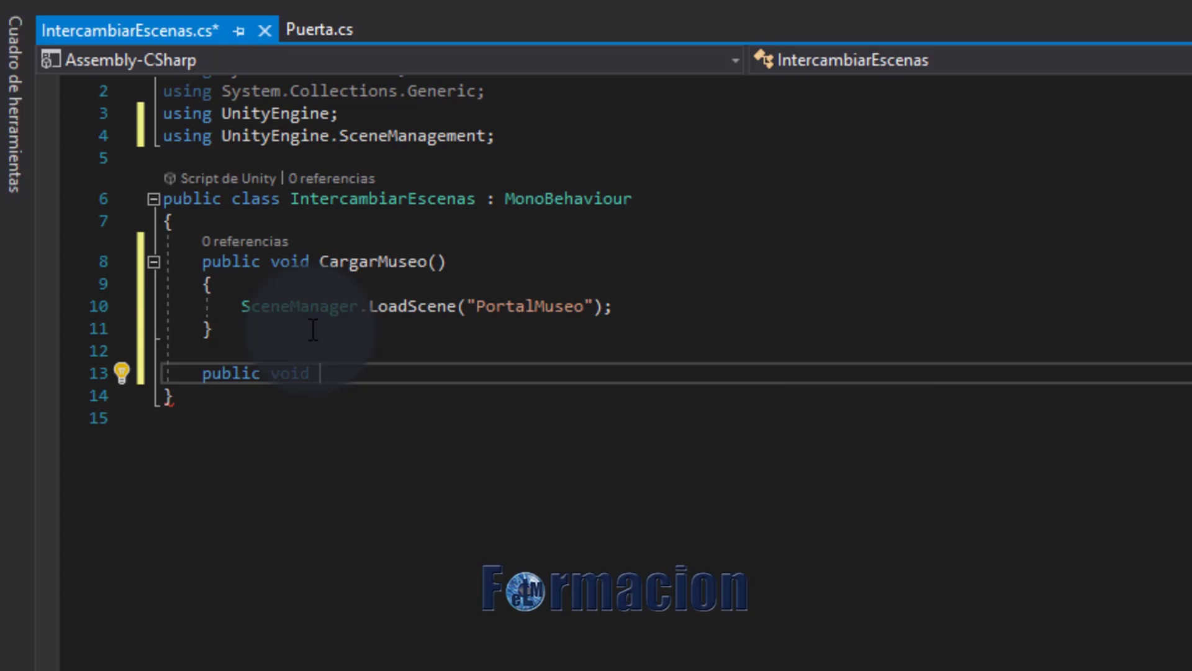
text( Cargar)
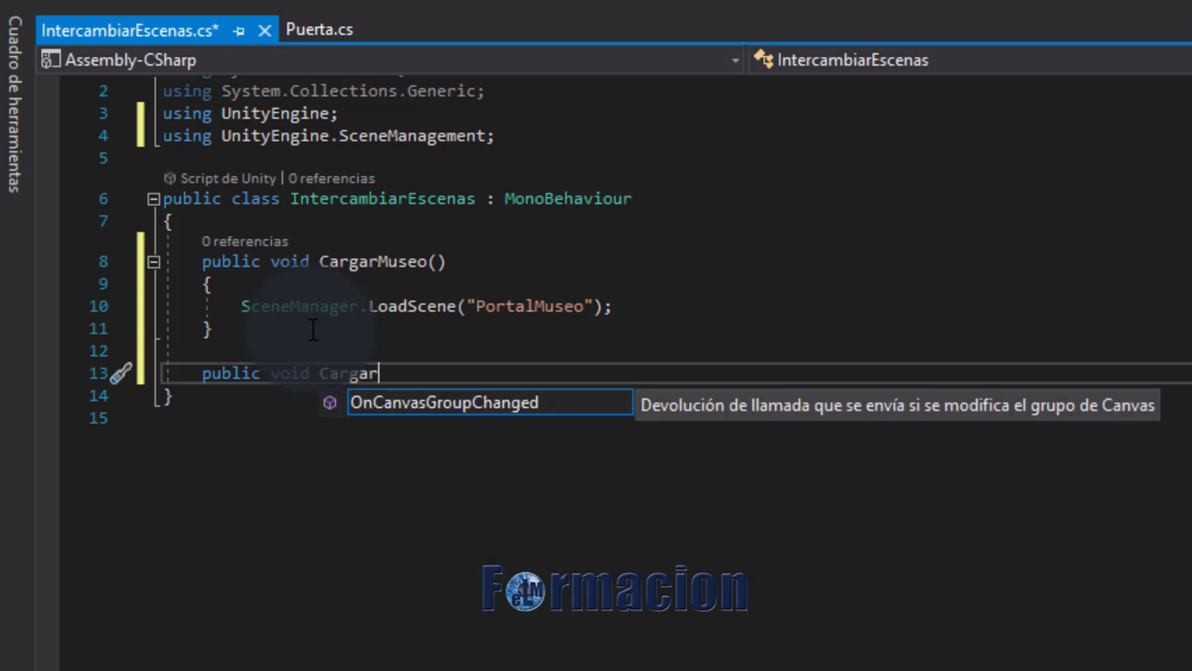
text(360())
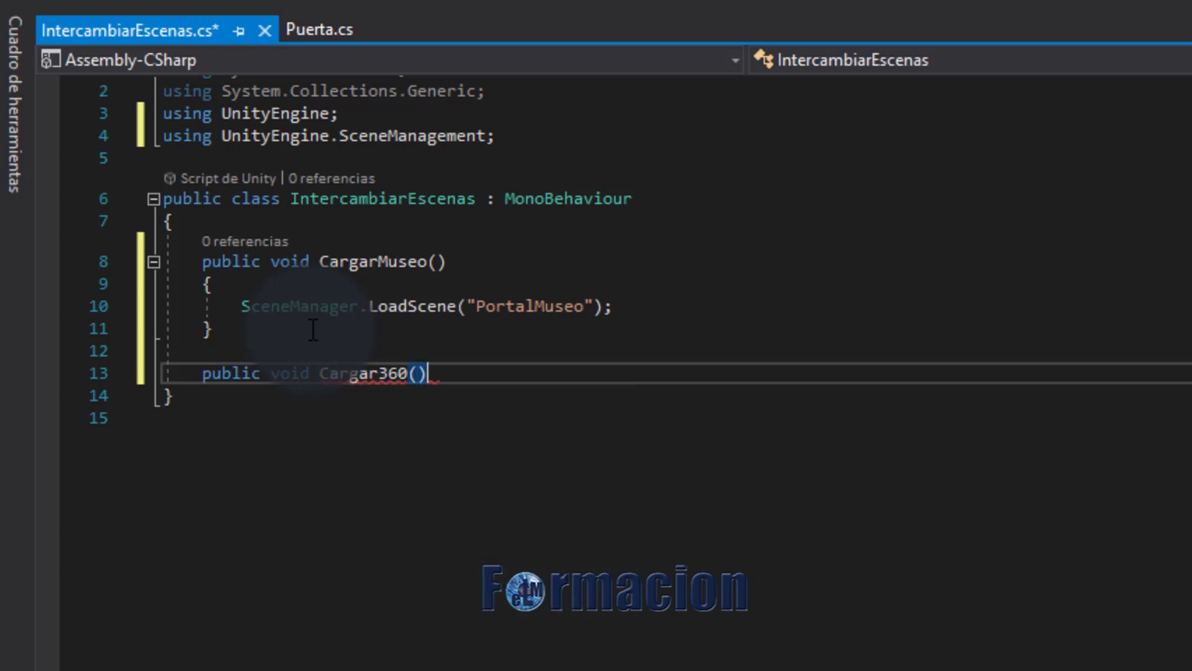
text( {)
key(Return)
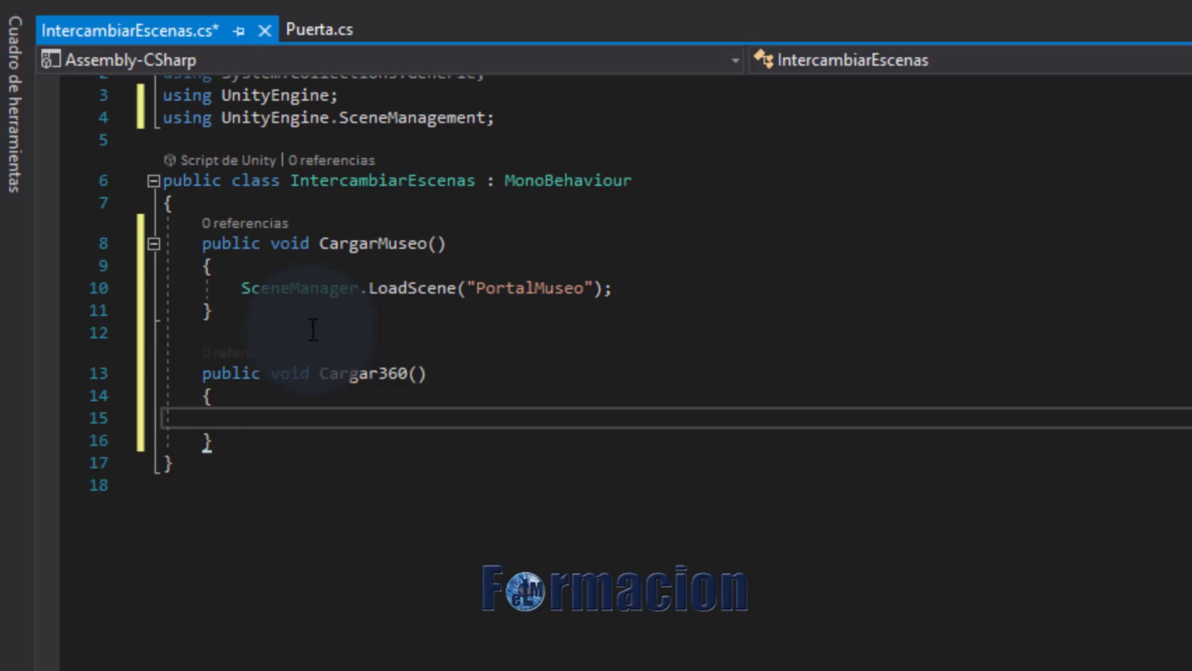
text(Sce)
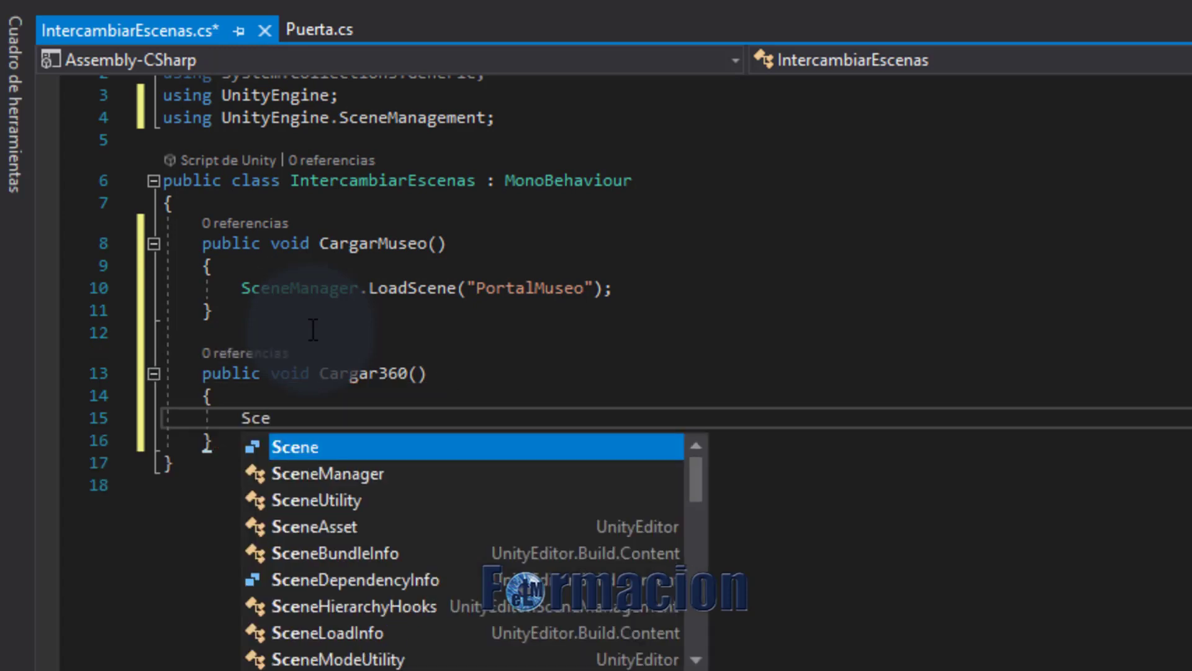
key(Tab)
text(.L)
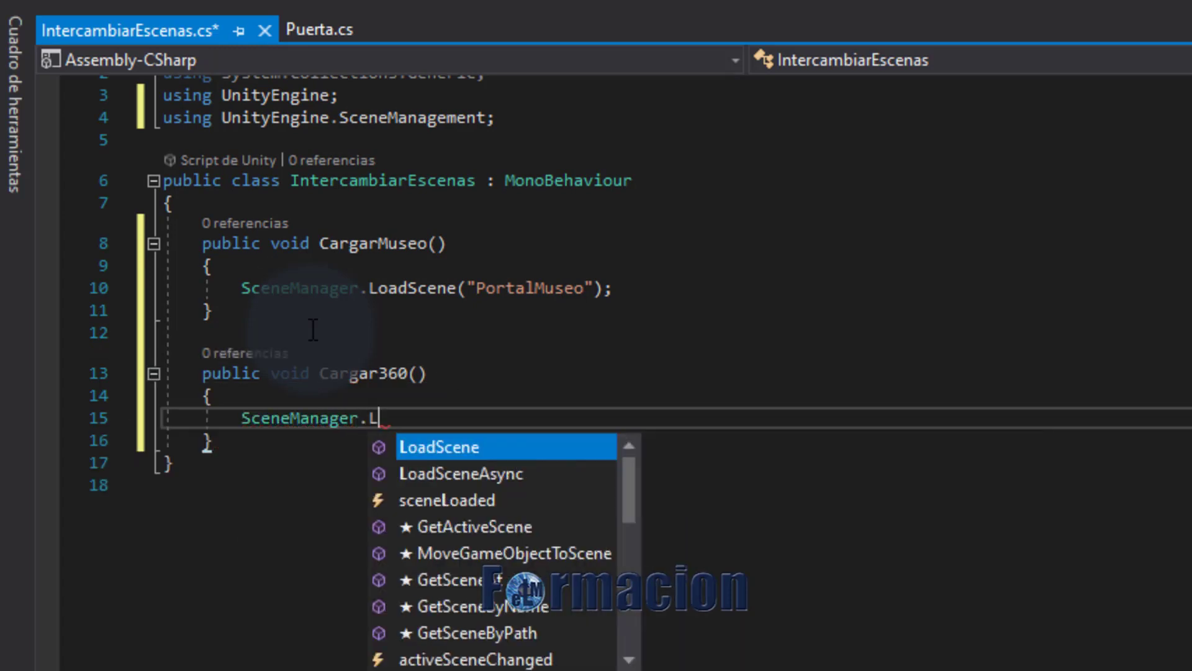
key(Tab)
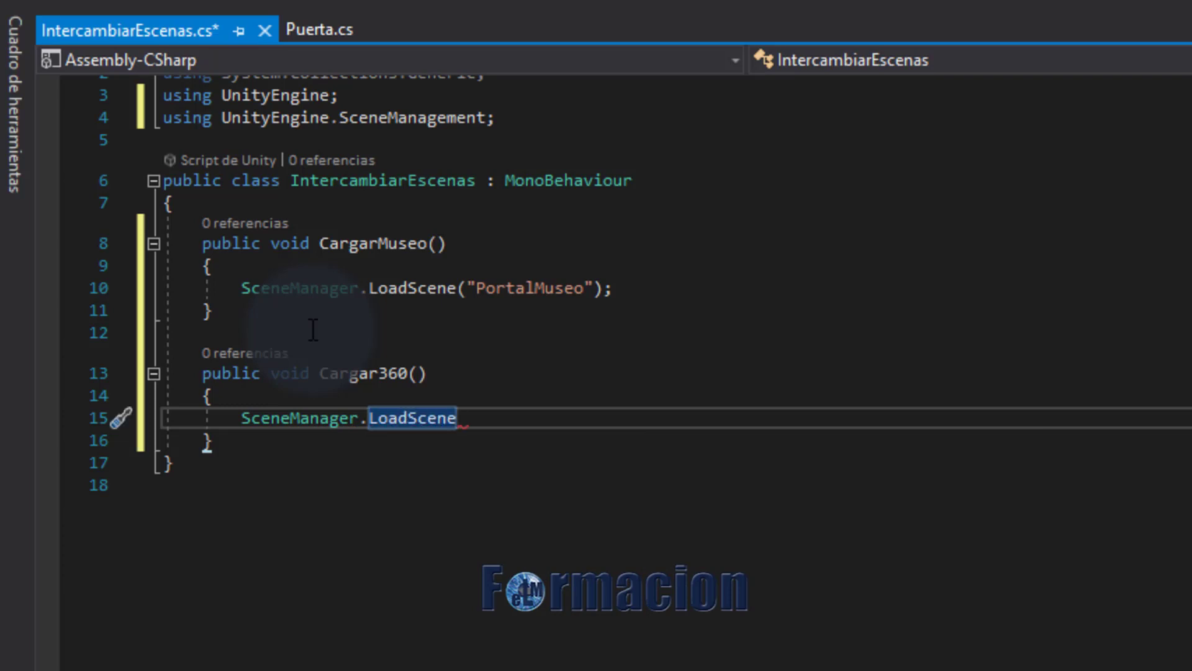
text((")
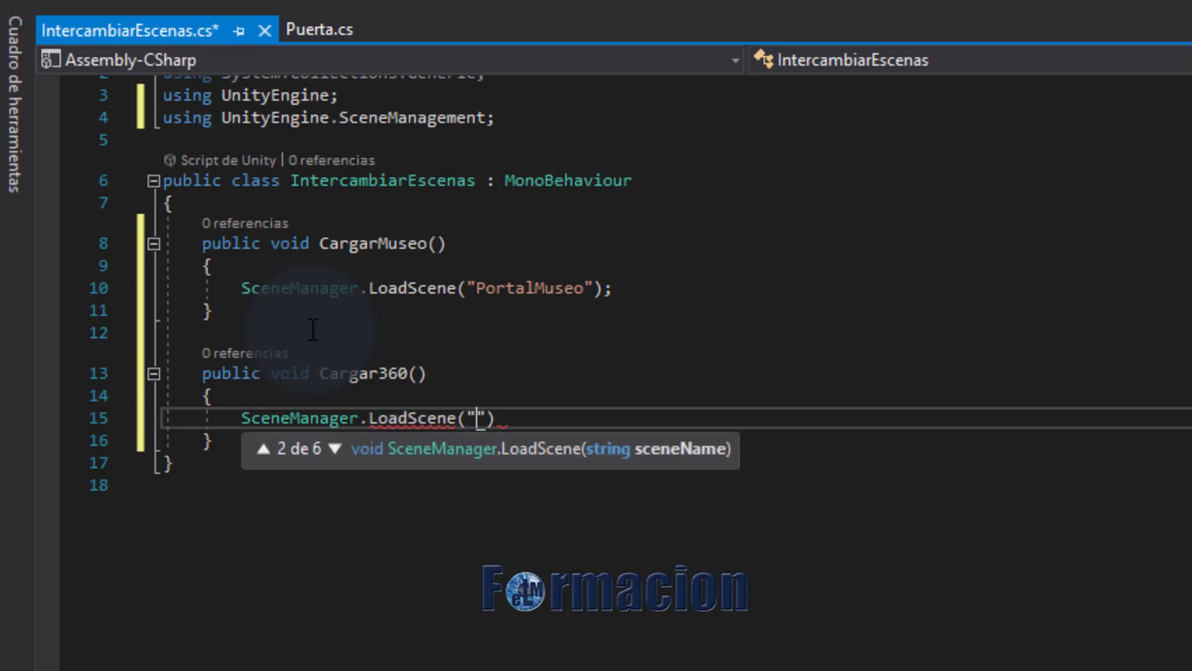
text(Port)
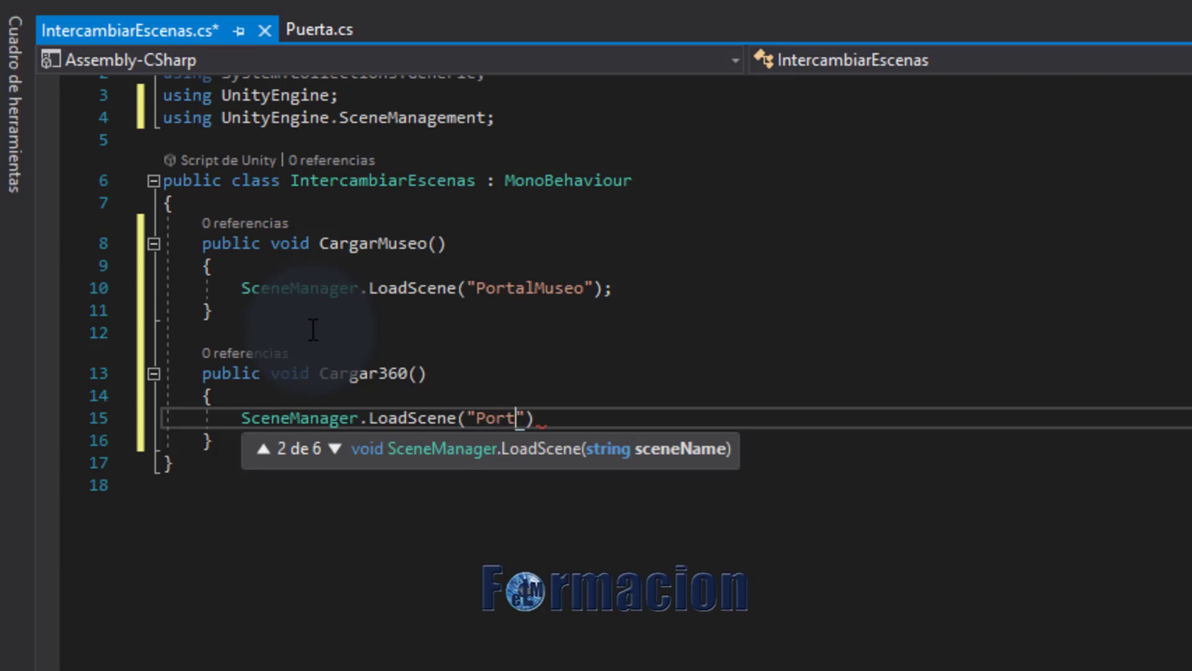
text(al360")
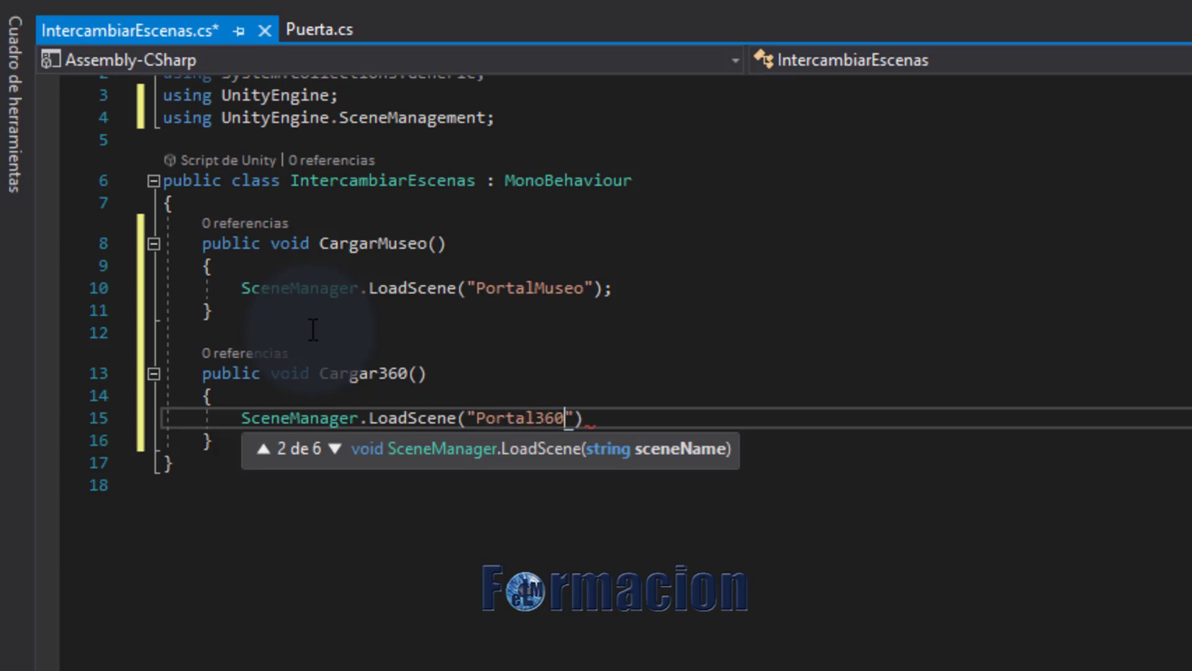
text())
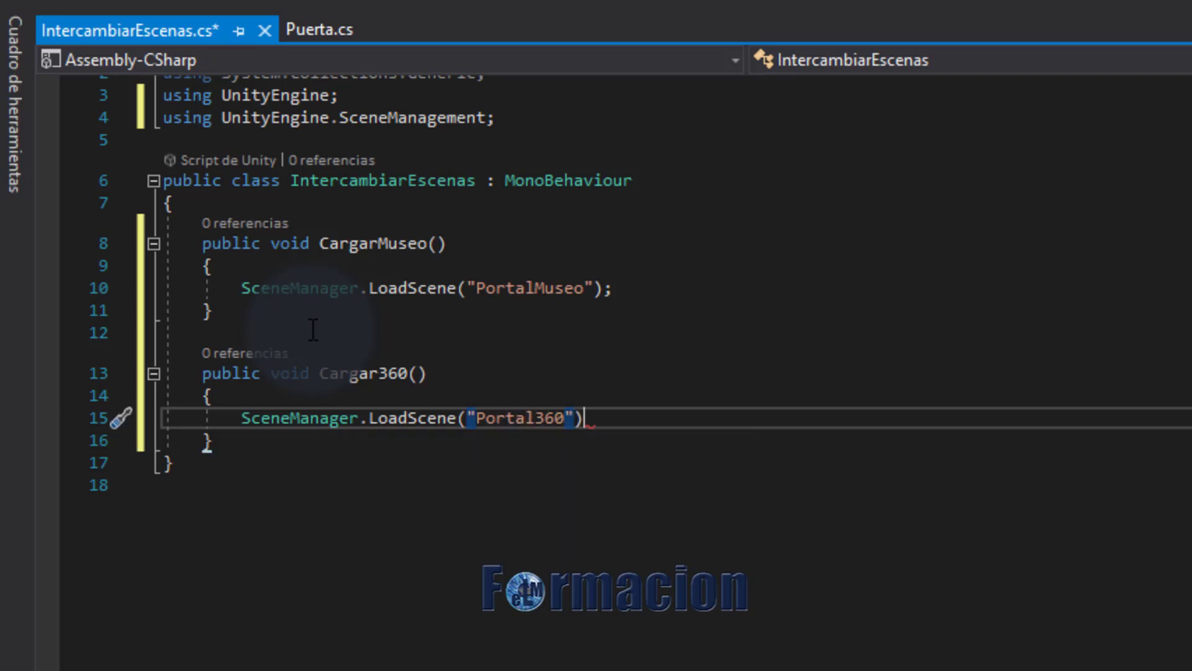
text(;)
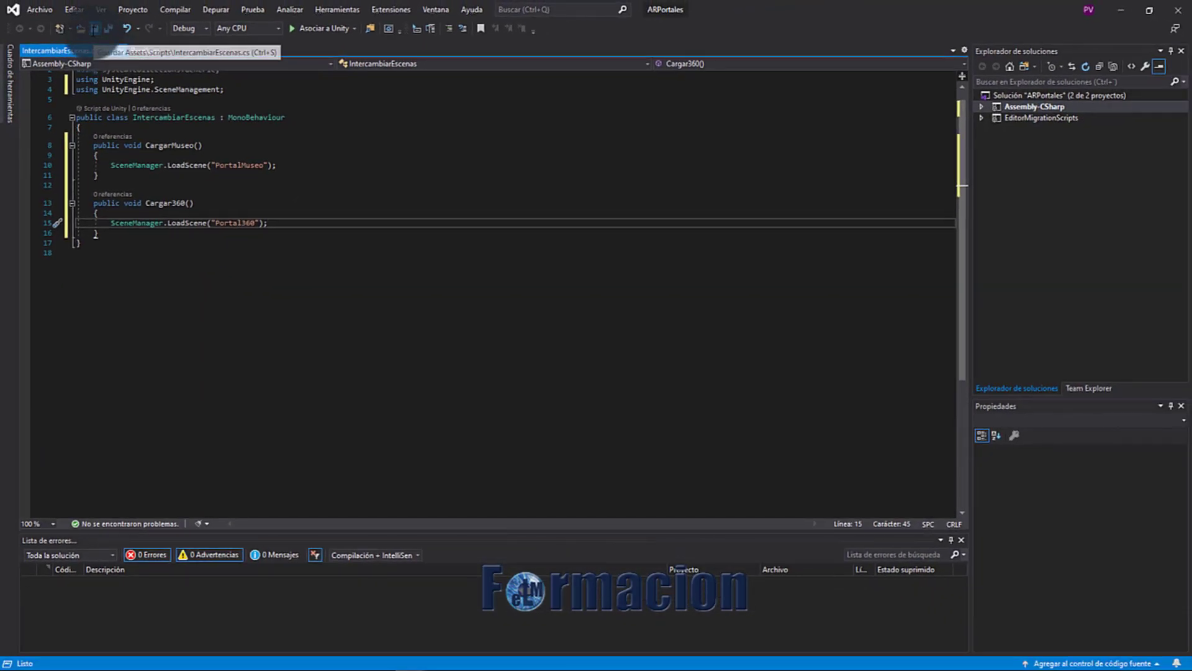
Step: Save the script, return to Unity, and attach IntercambiarEscenas to Botonera
click(94, 29)
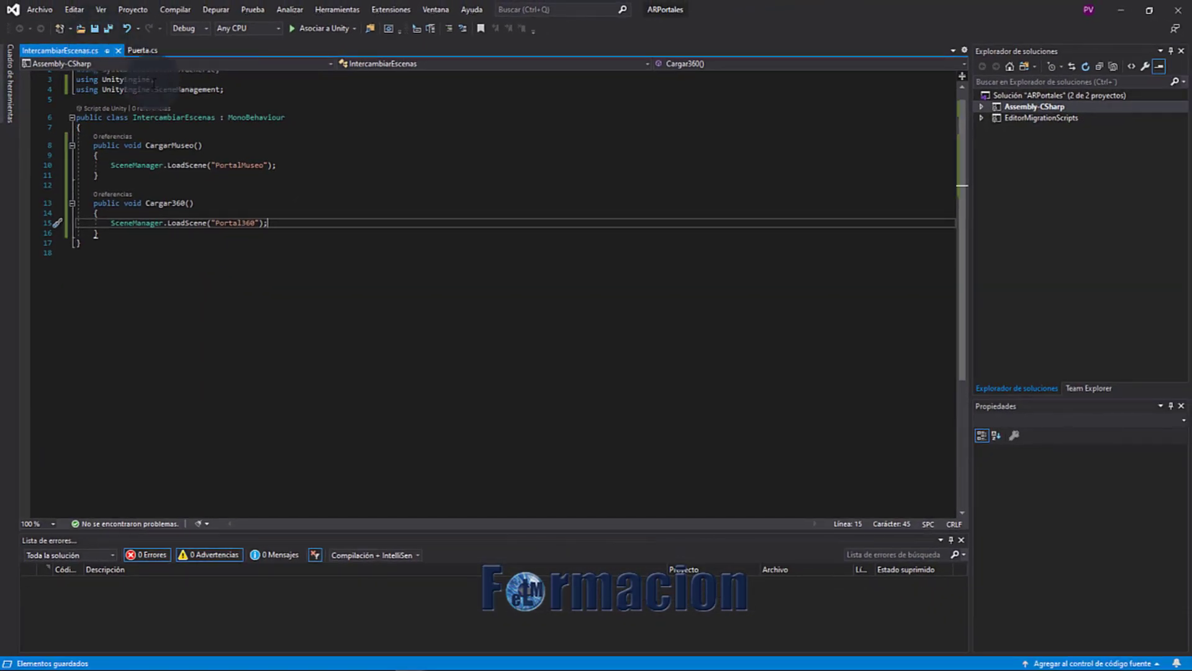
click(1177, 9)
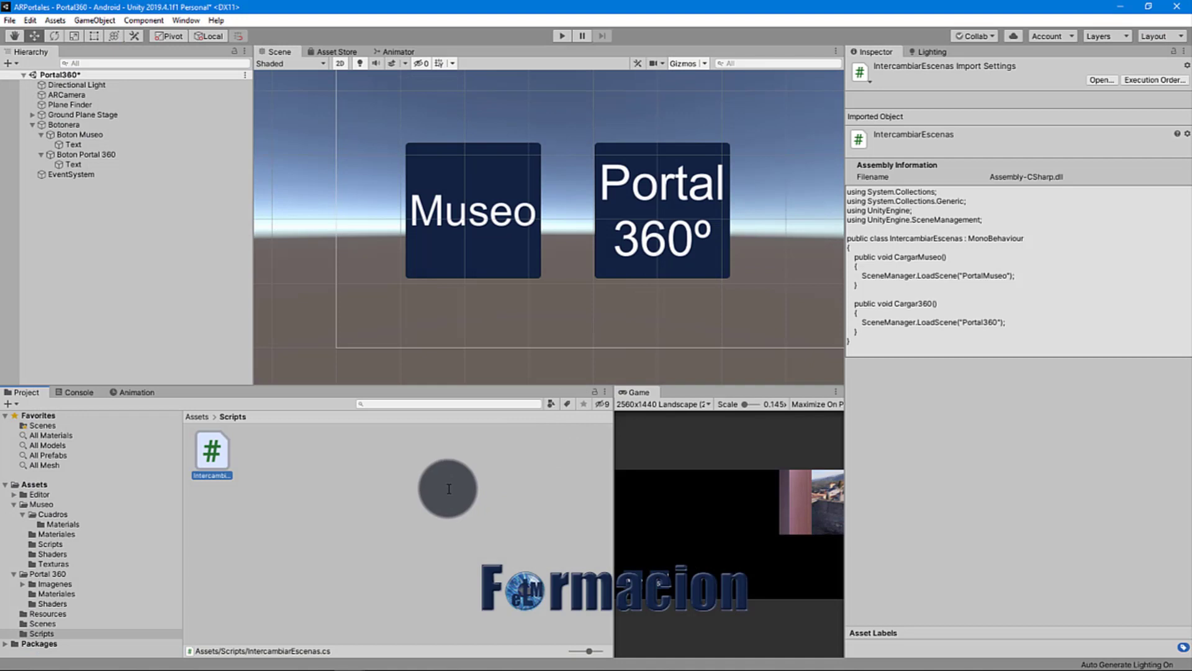
drag(212, 450, 68, 160)
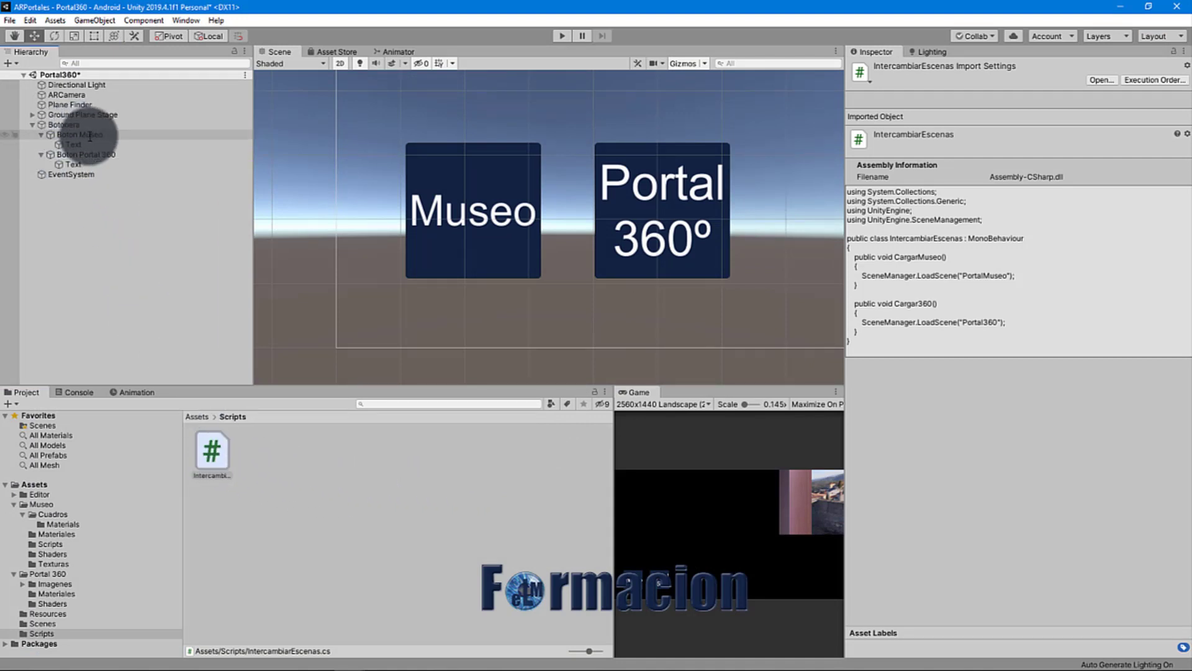
Step: Give Boton Museo an On Click entry calling IntercambiarEscenas.CargarMuseo on Botonera
click(90, 135)
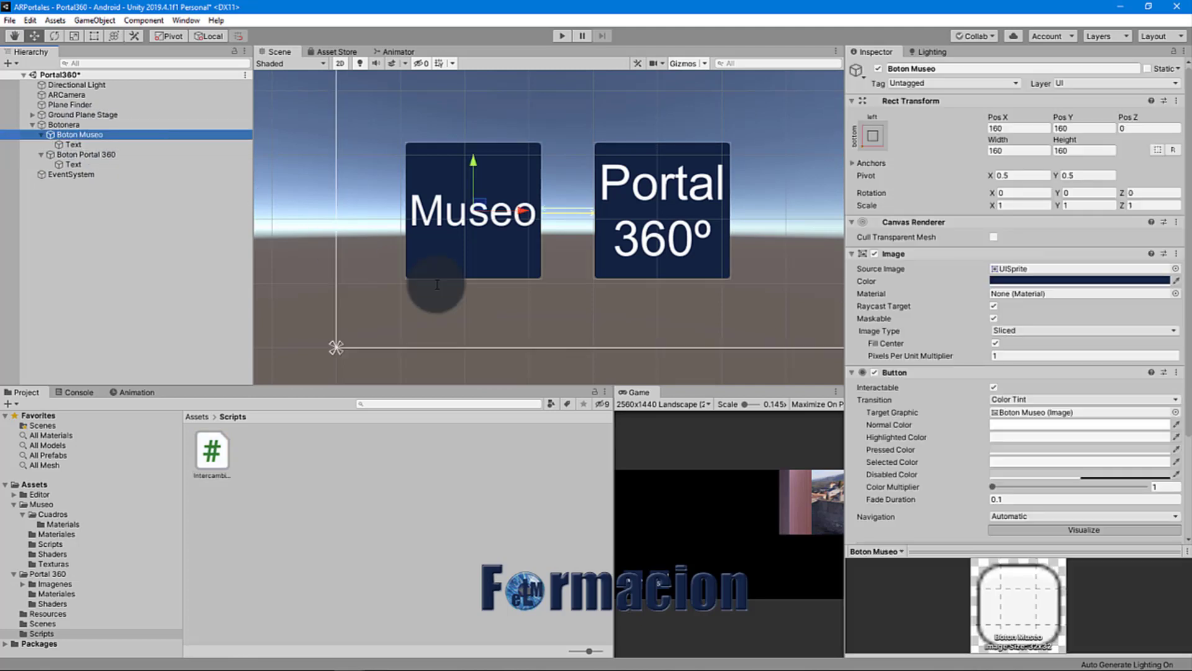
scroll(913, 398, down, 5)
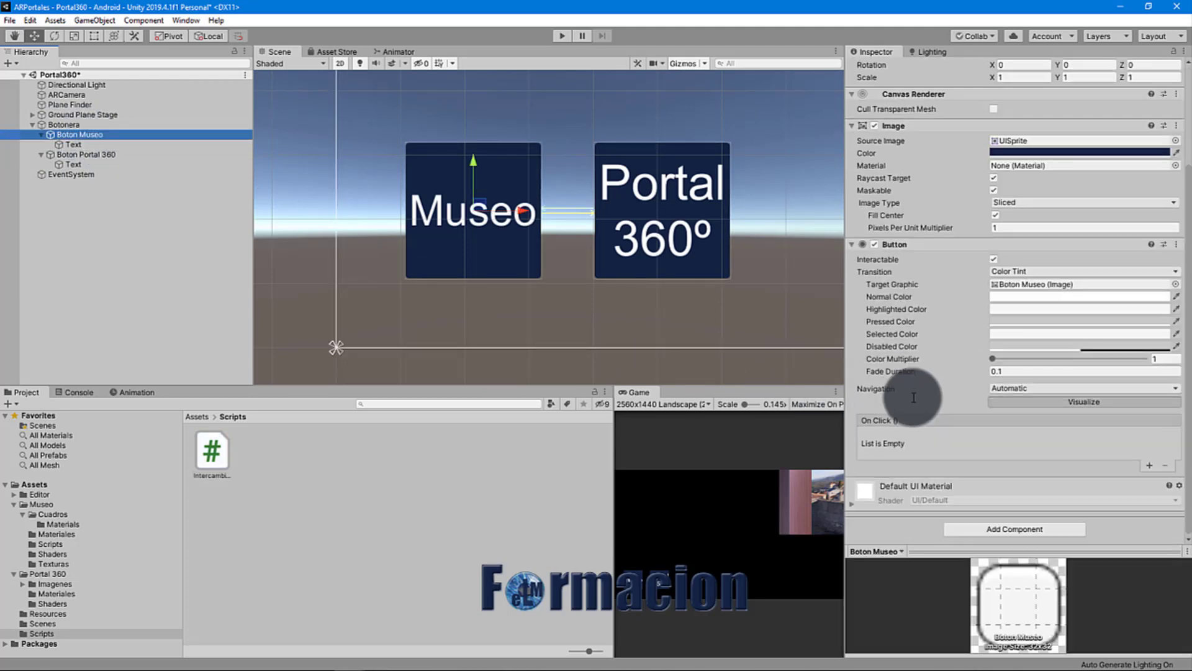
click(1147, 468)
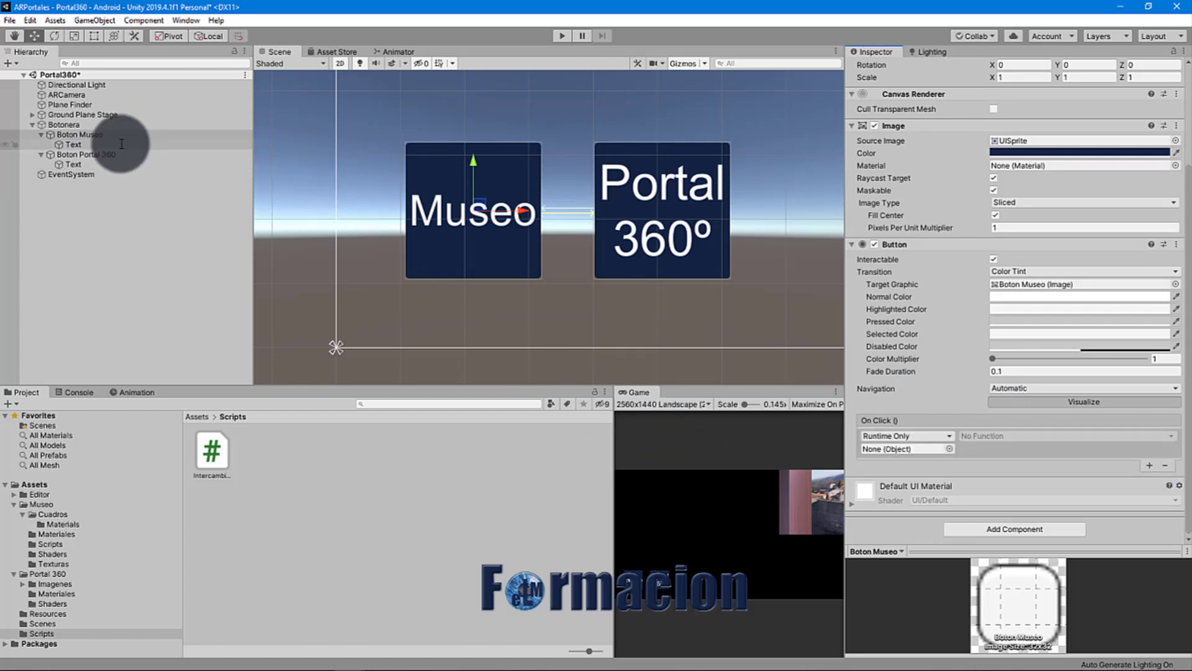
drag(87, 126, 894, 448)
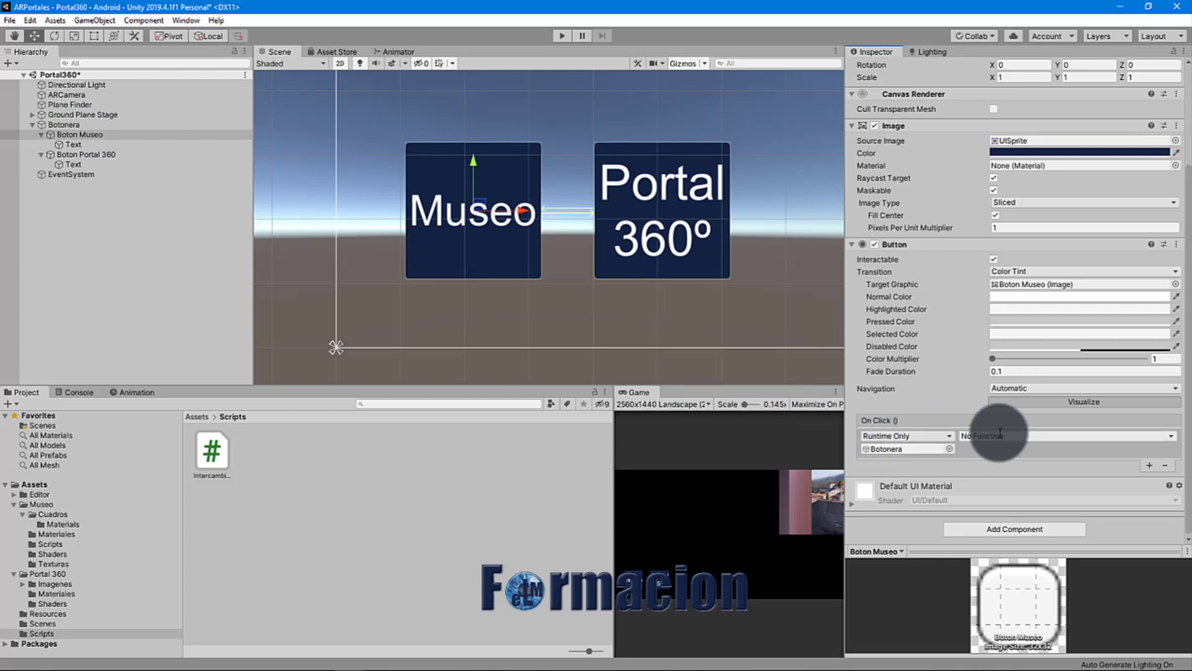
click(994, 434)
mouse_move(1030, 537)
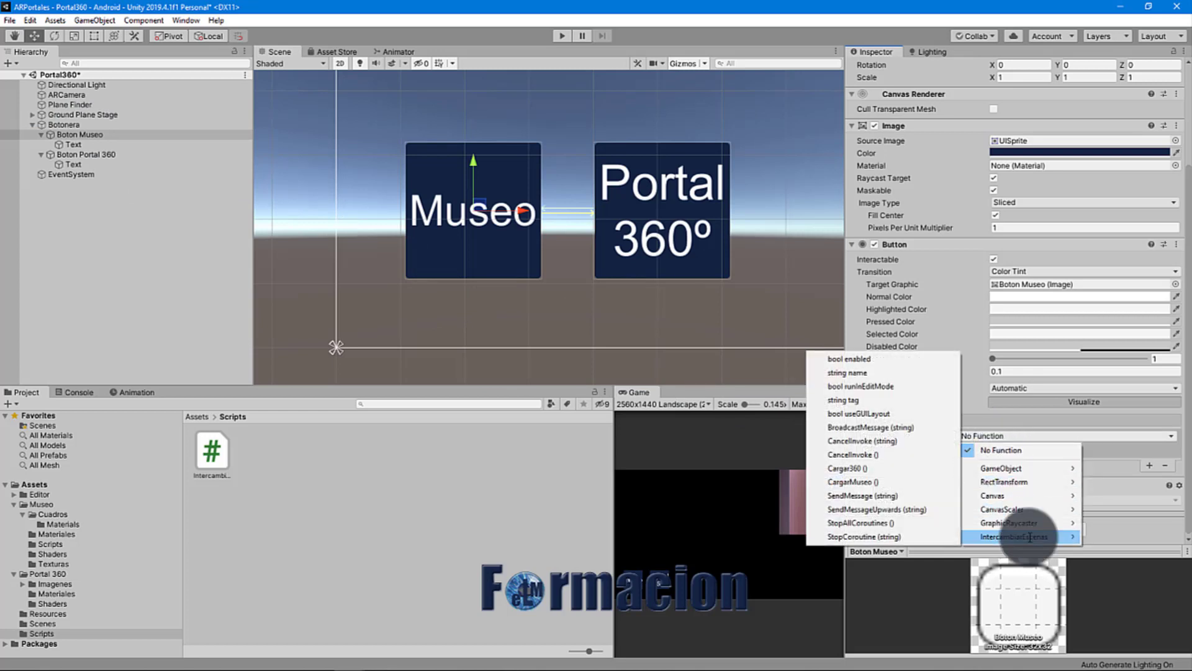
click(863, 481)
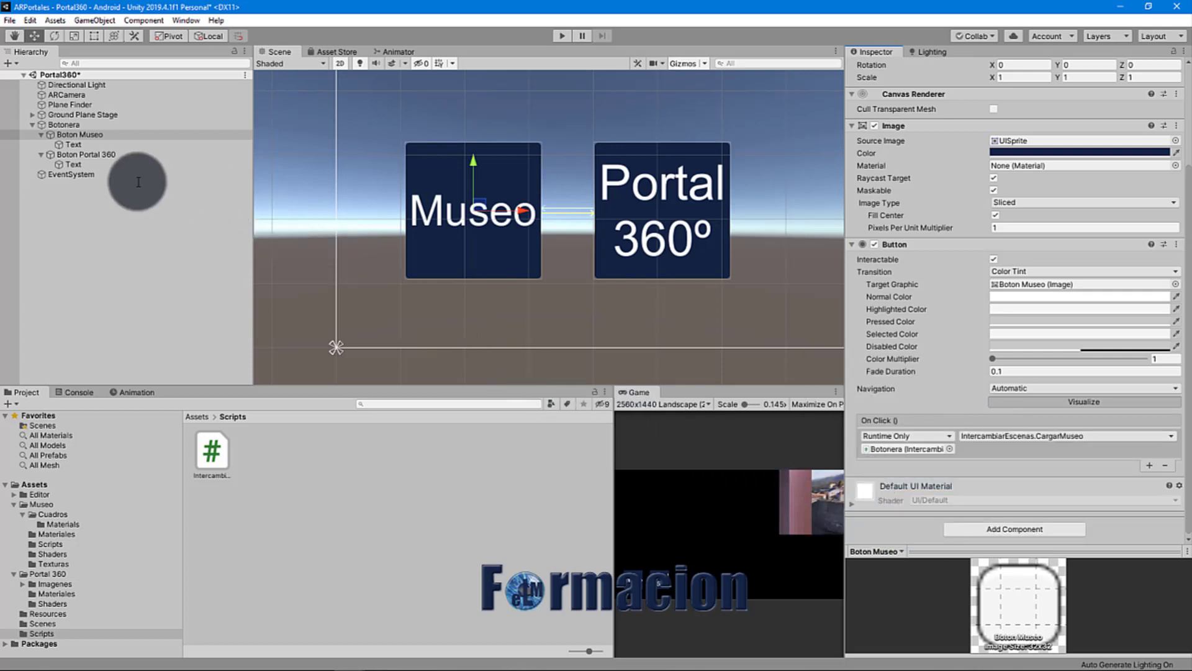
Step: Give Boton Portal 360 an On Click entry calling IntercambiarEscenas.Cargar360 on Botonera
click(107, 156)
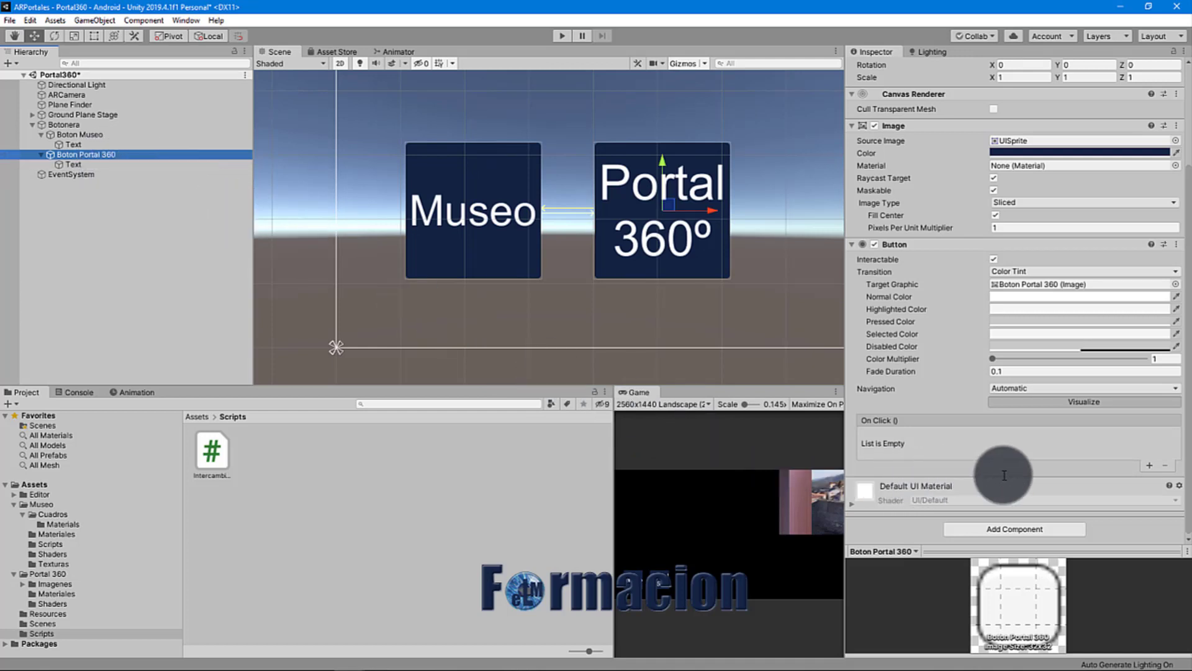
click(1149, 466)
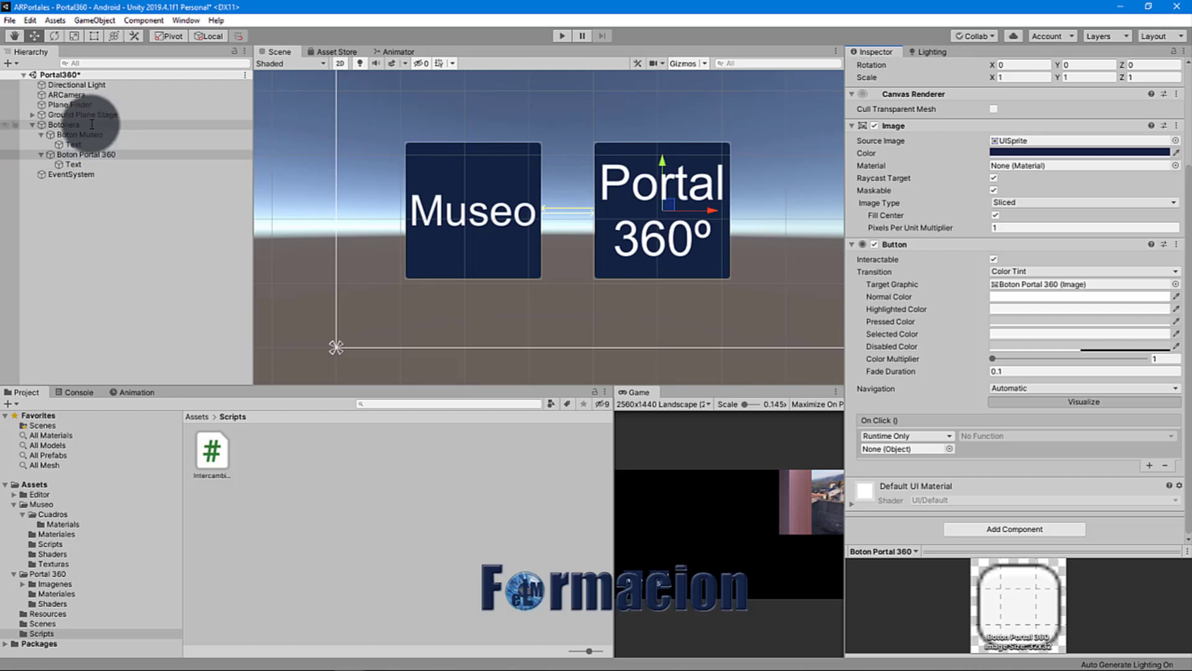
drag(92, 124, 907, 448)
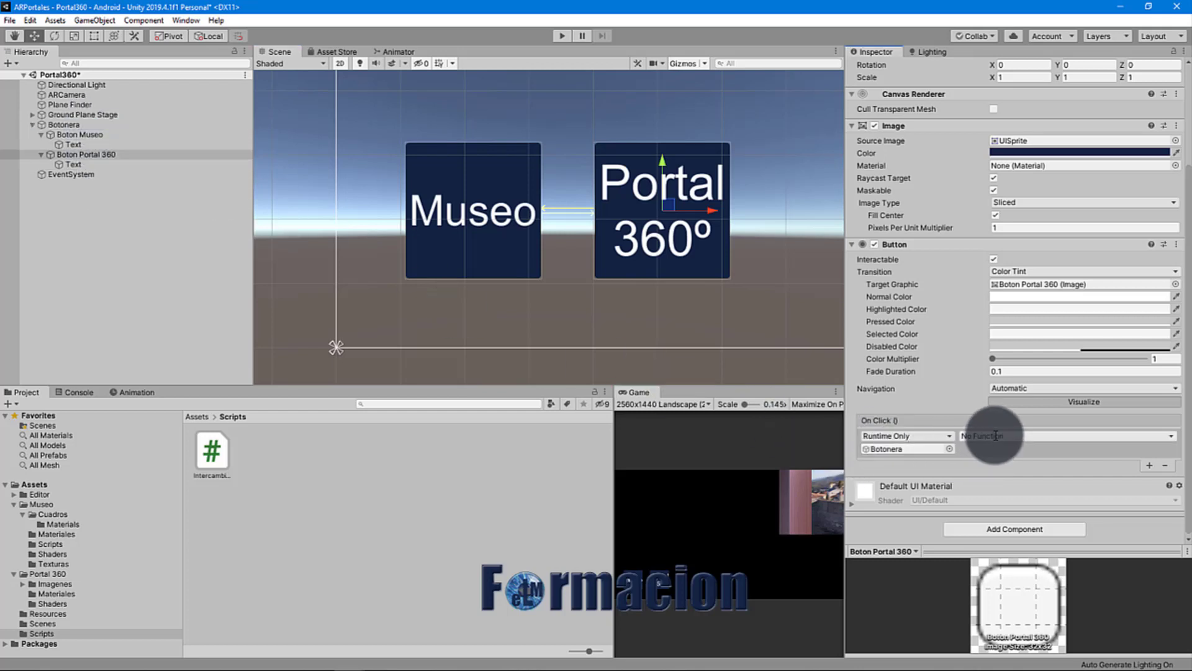
click(995, 435)
mouse_move(1048, 537)
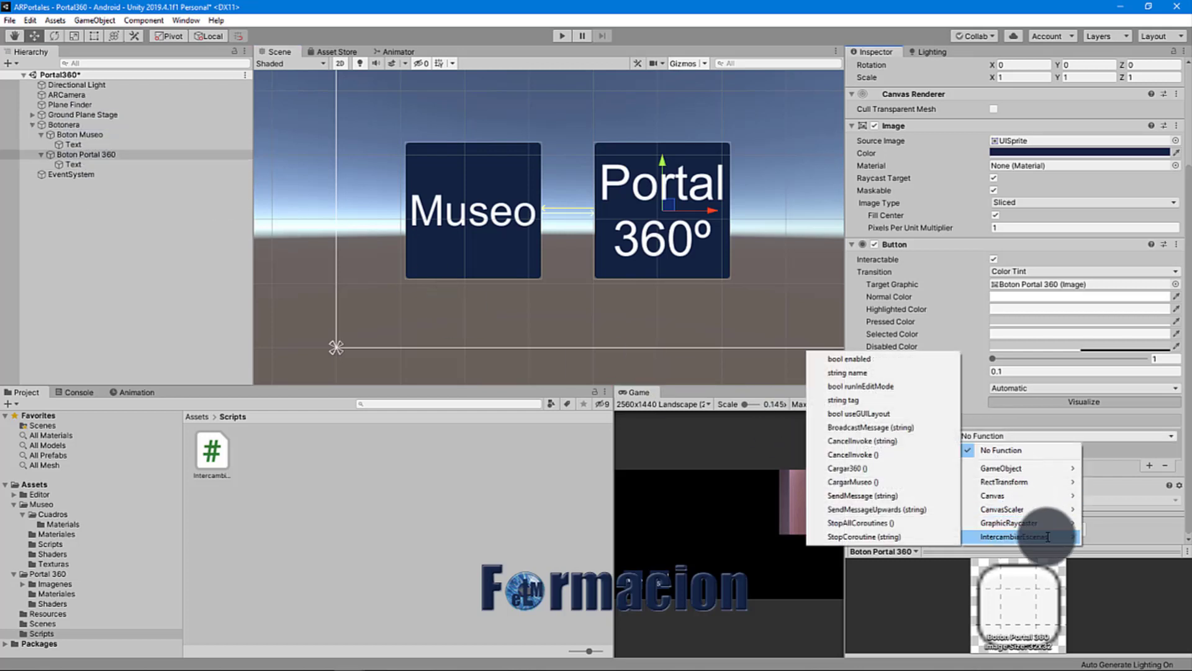
click(862, 468)
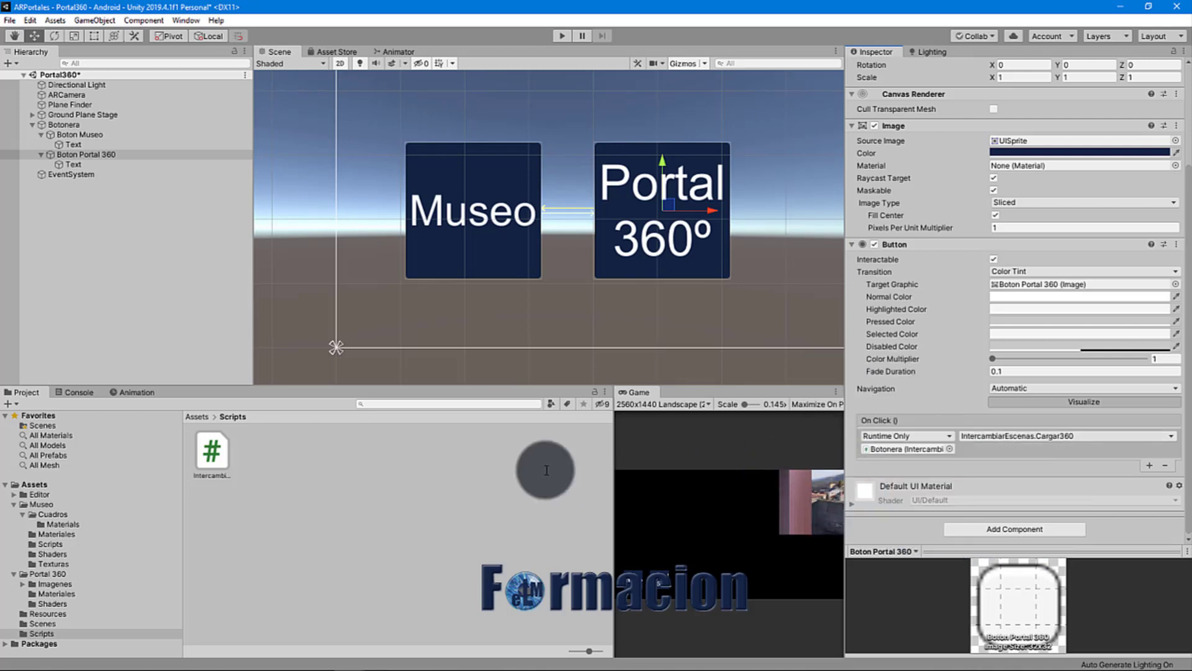
click(377, 499)
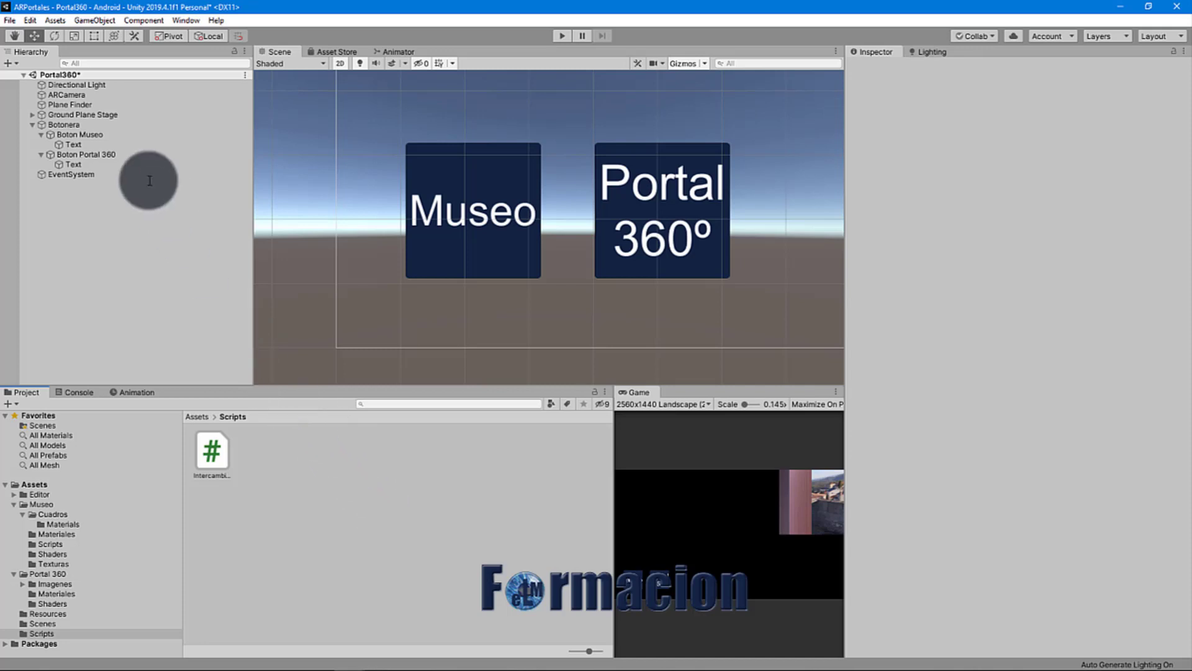
Step: Copy Botonera and paste it into the PortalMuseo scene, discarding unsaved changes
right_click(91, 127)
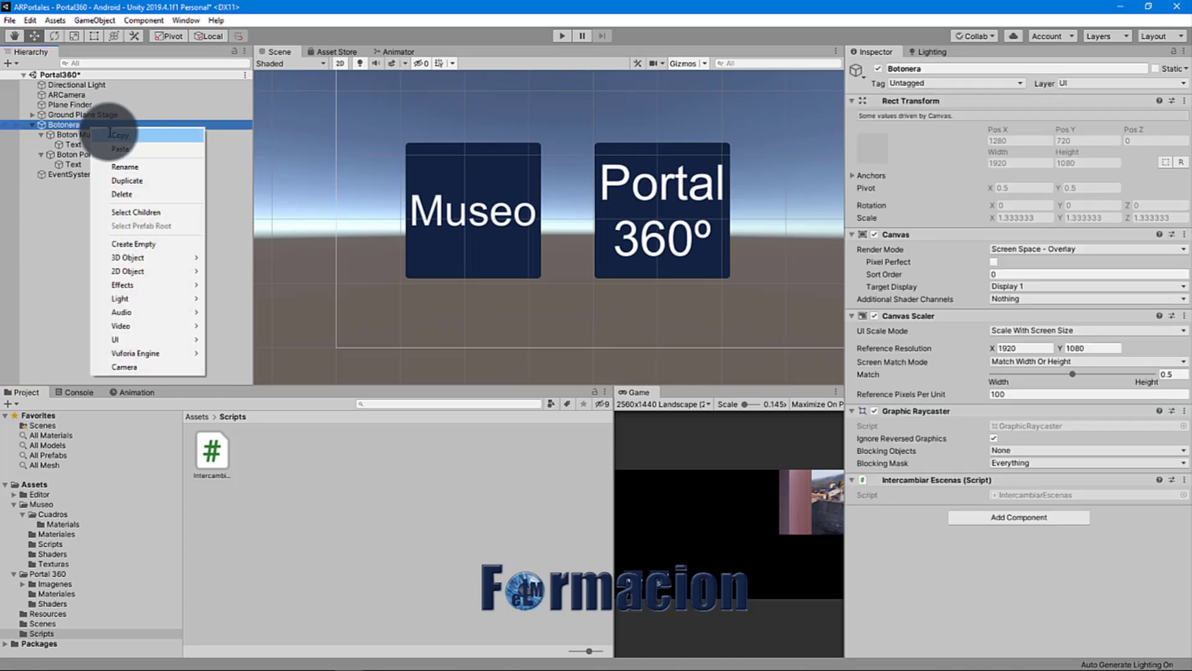
click(112, 133)
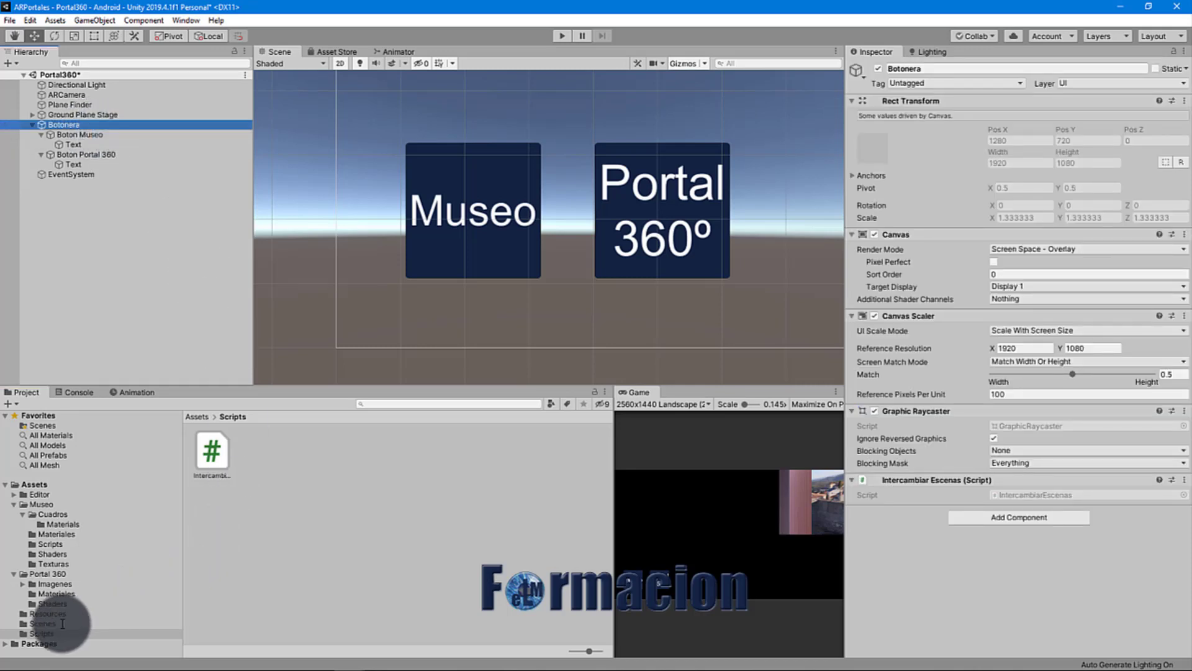
click(63, 623)
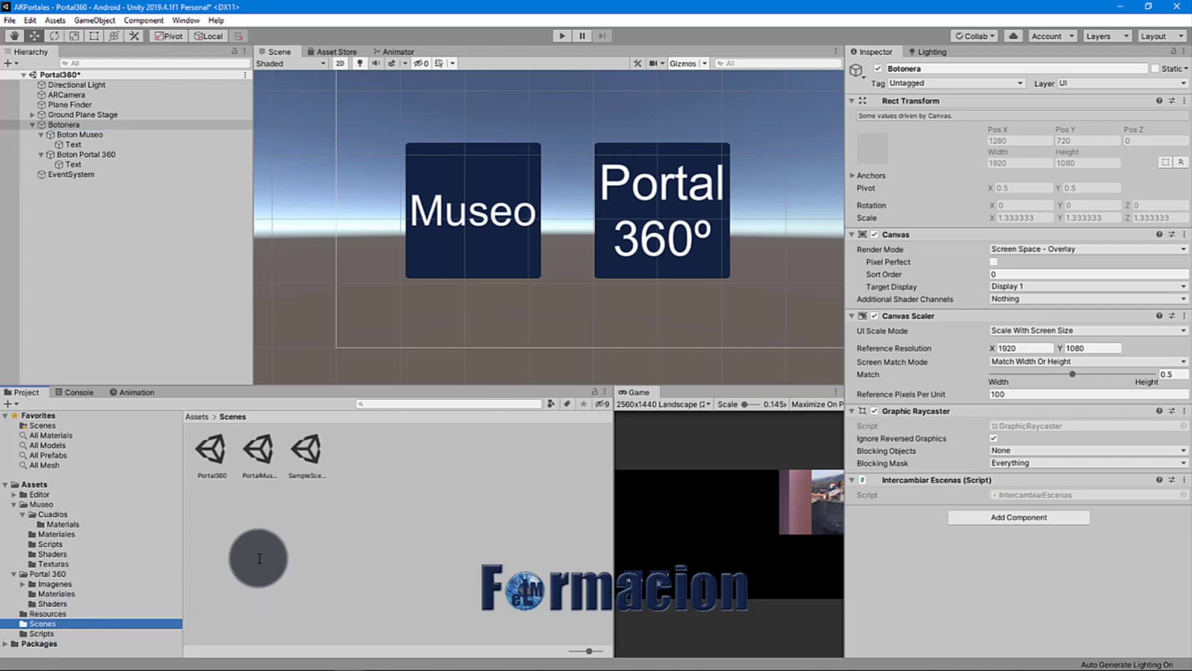
click(261, 461)
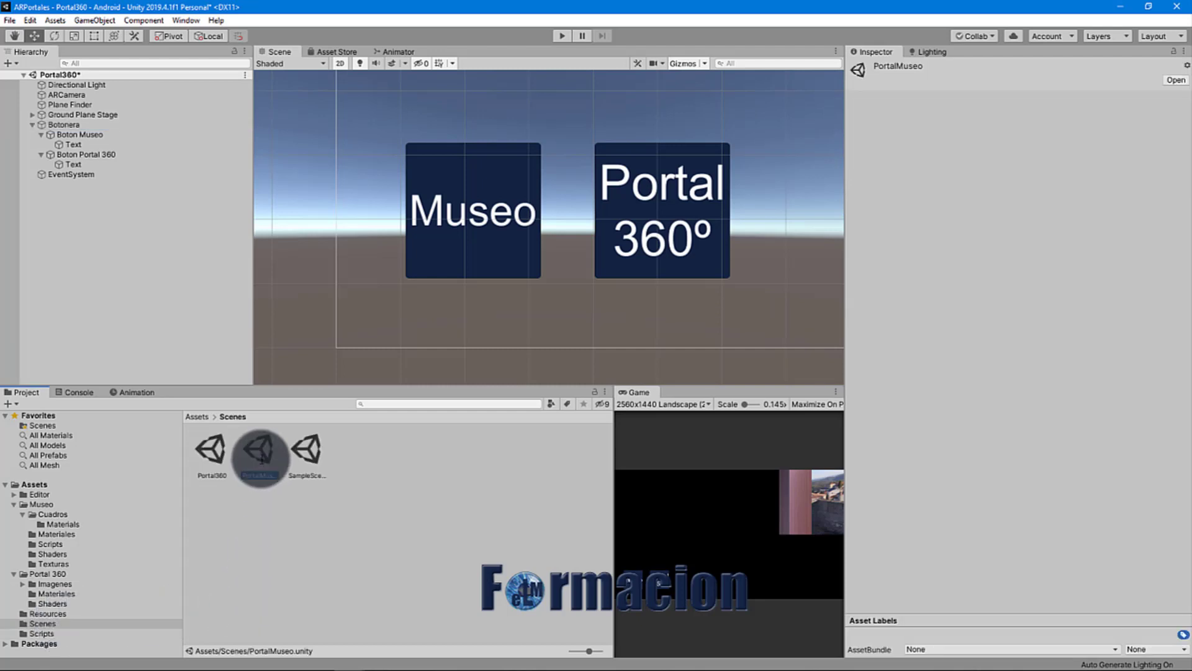
double_click(261, 461)
click(583, 368)
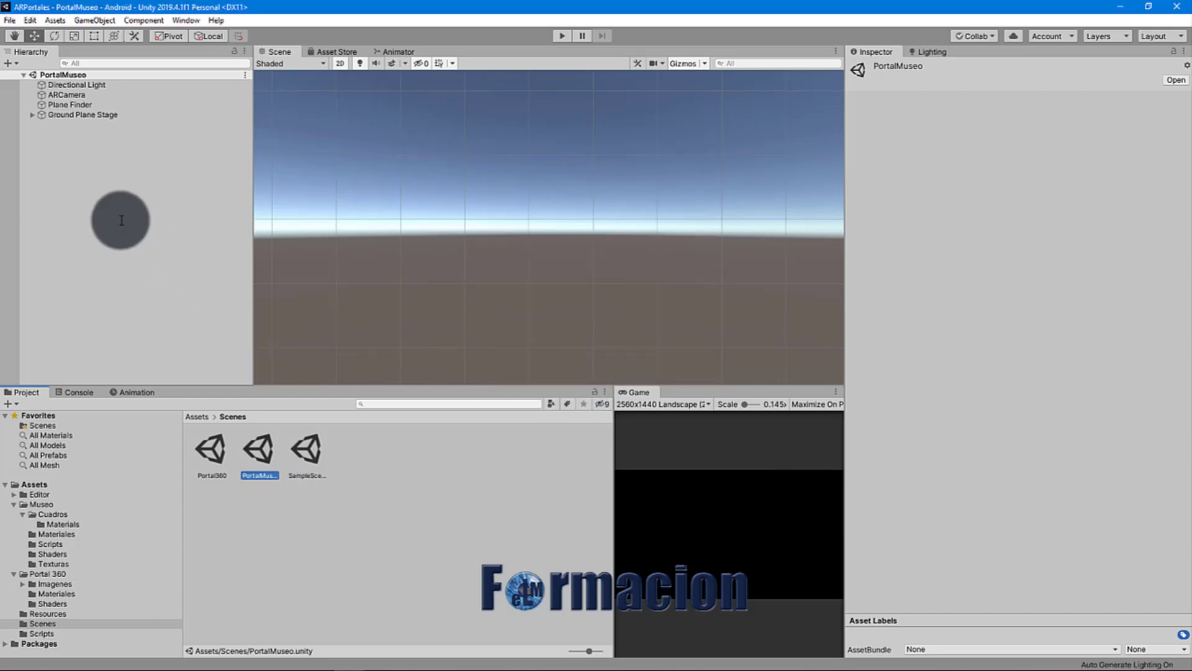
right_click(68, 179)
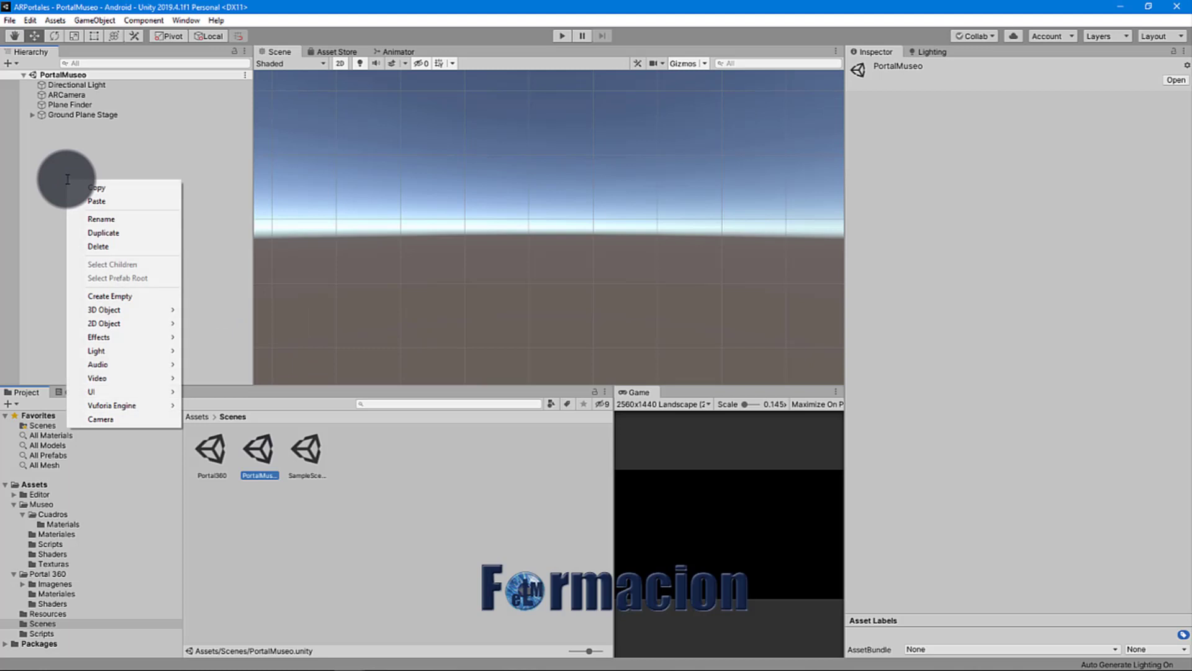
click(96, 201)
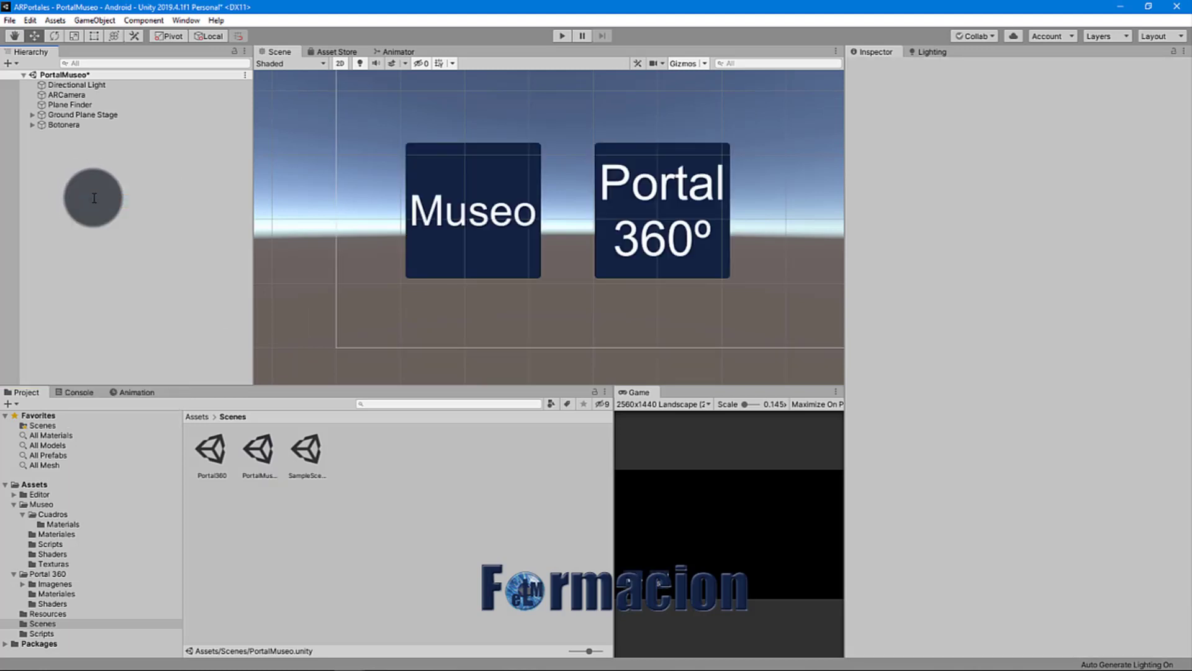
Step: Add an EventSystem to the PortalMuseo scene
right_click(64, 162)
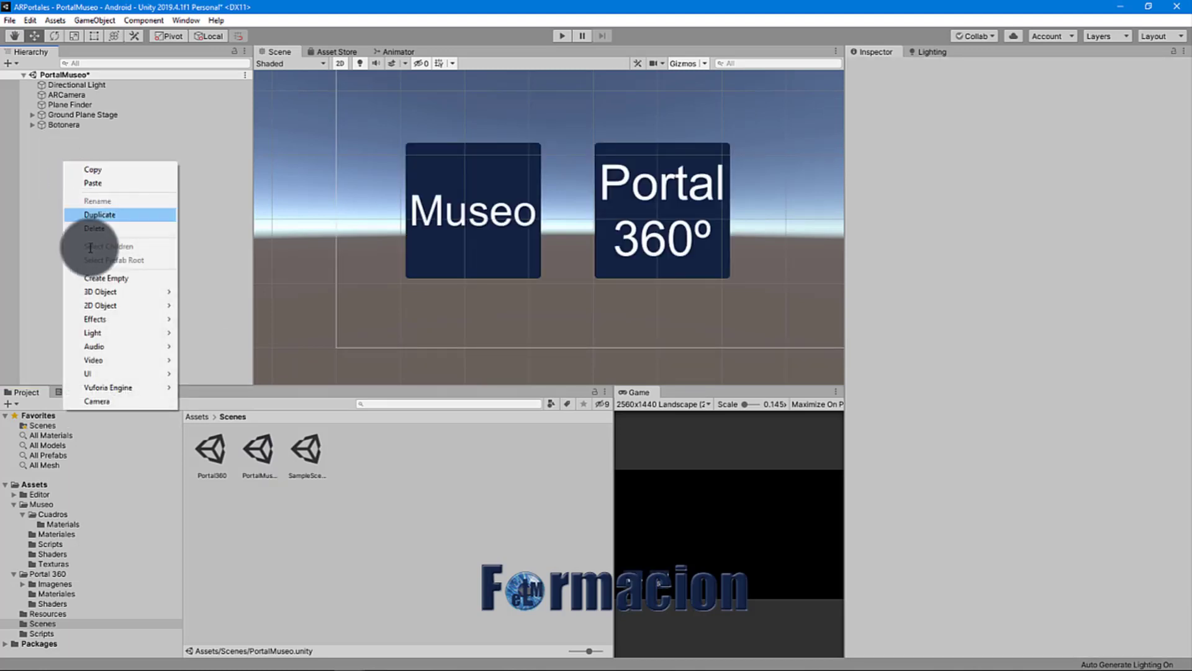
mouse_move(135, 373)
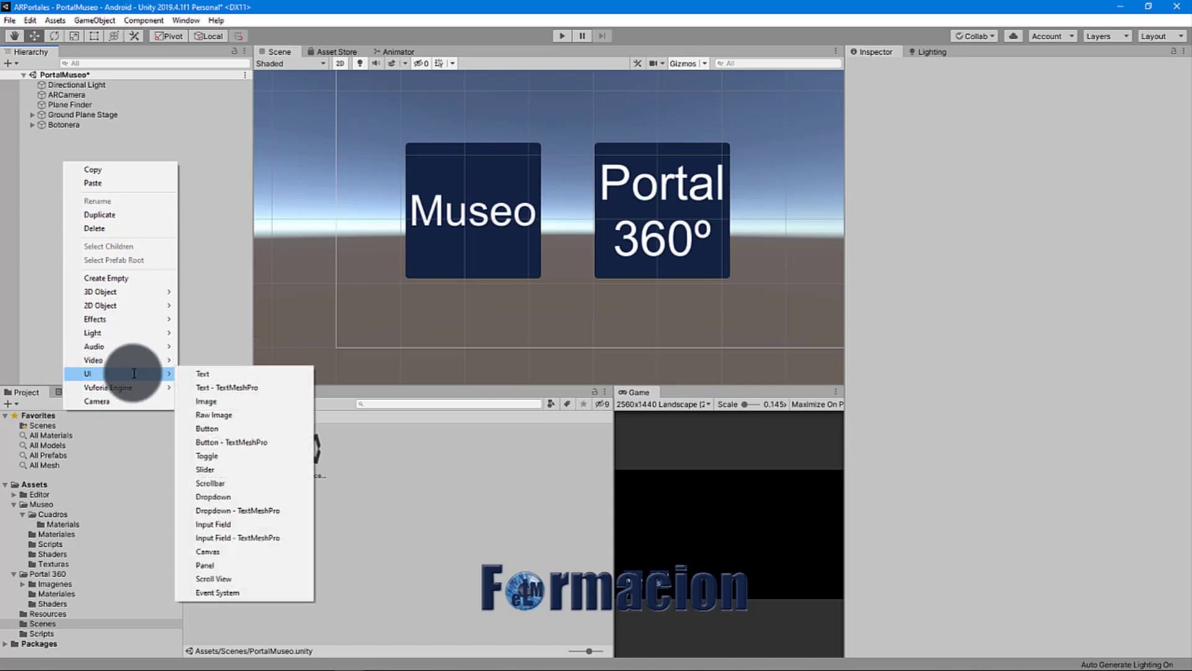
click(245, 592)
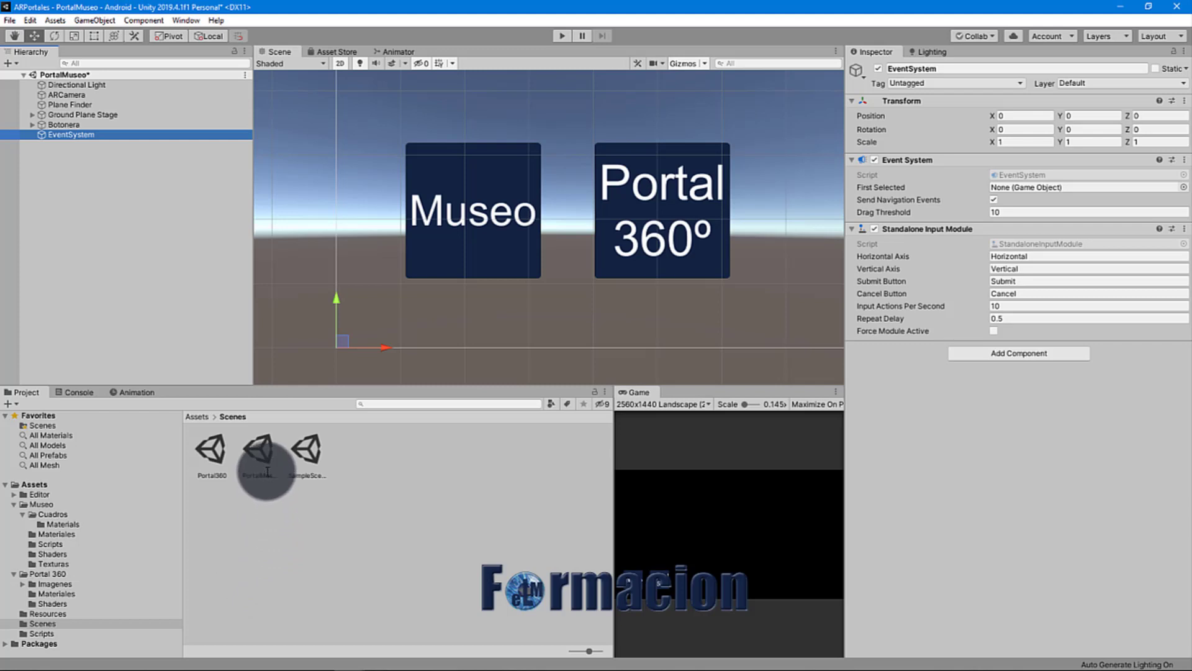
Step: Go back to the Portal360 scene and add a new Canvas
double_click(211, 449)
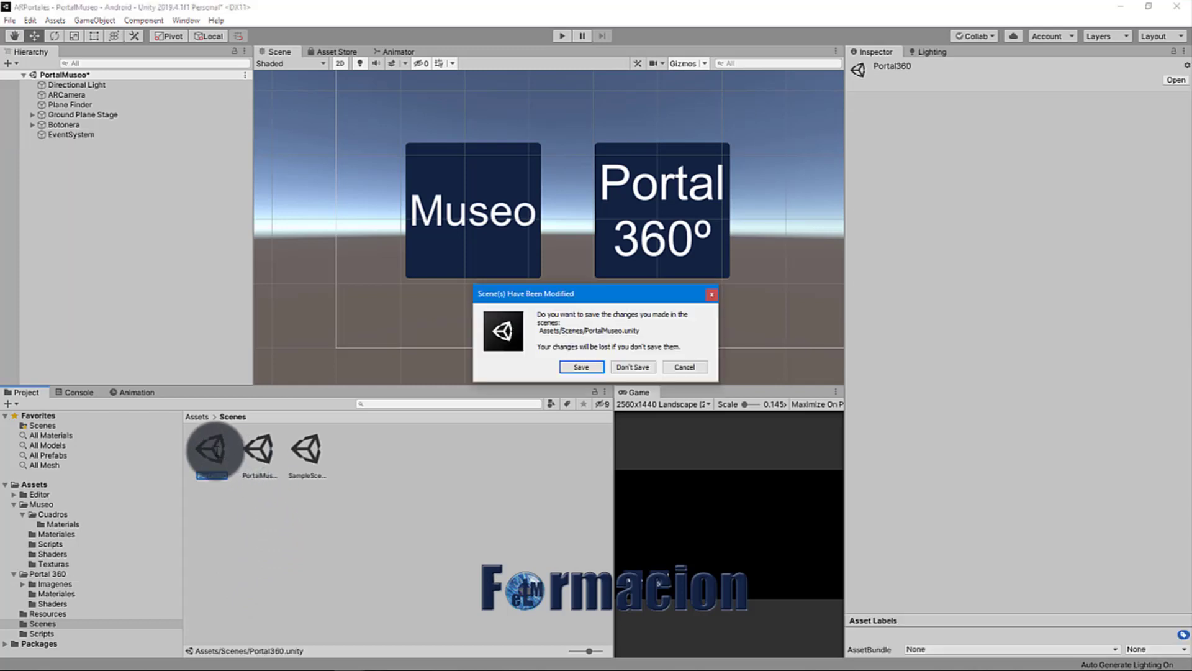
click(586, 367)
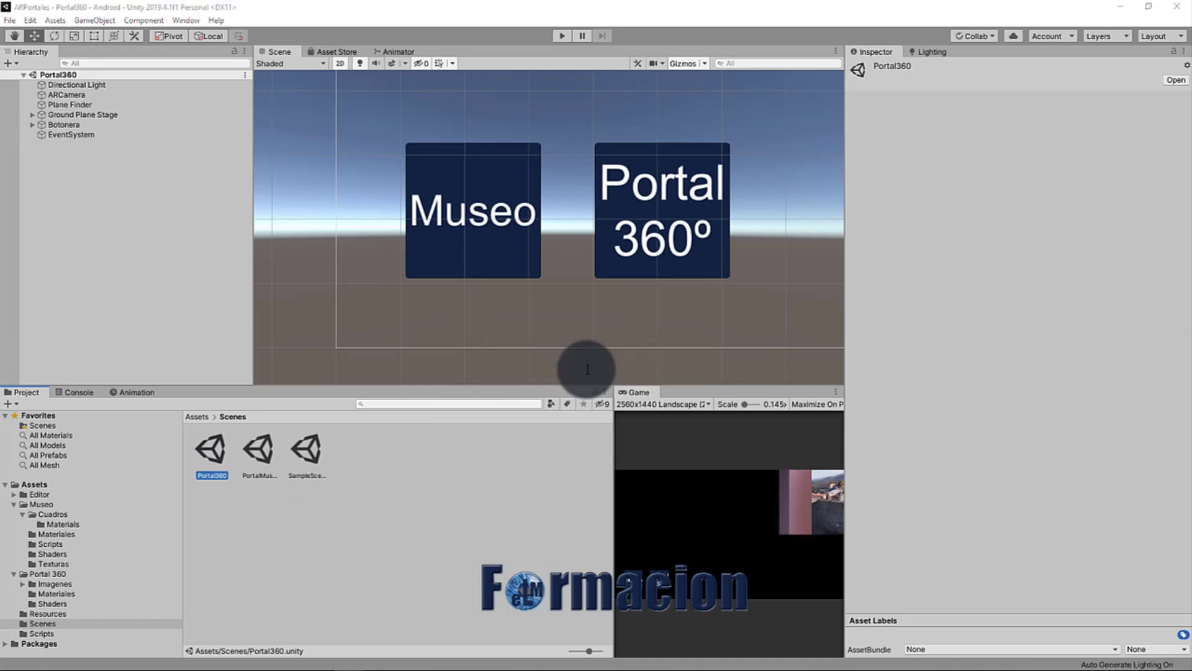
right_click(61, 200)
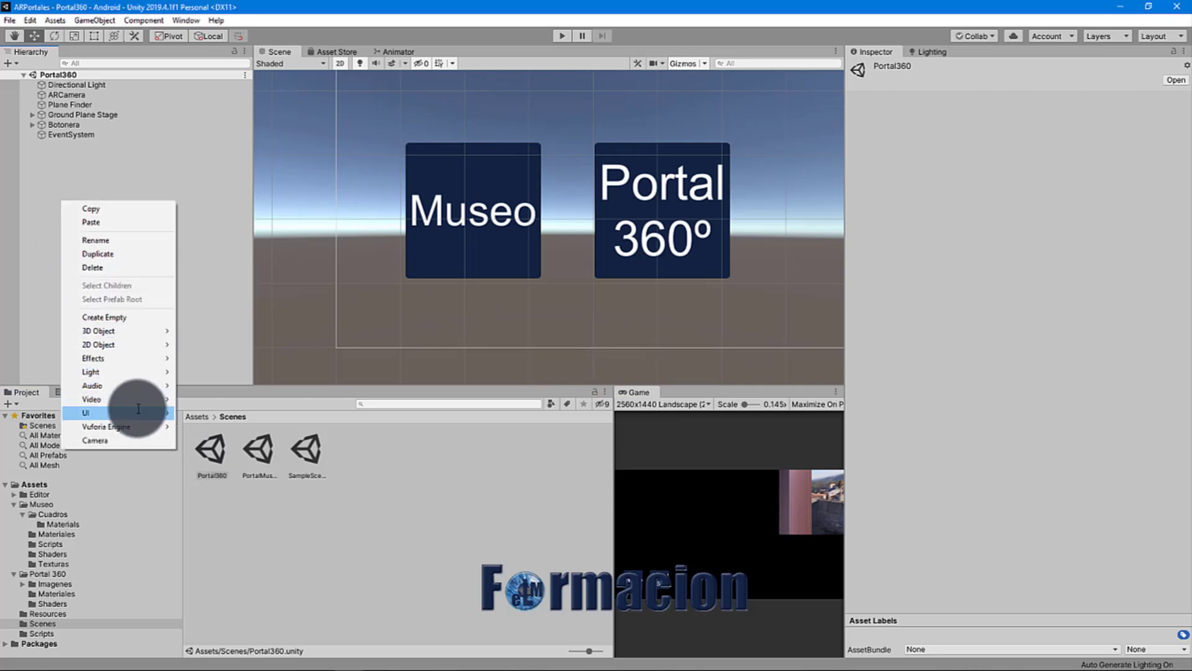
mouse_move(138, 409)
click(223, 592)
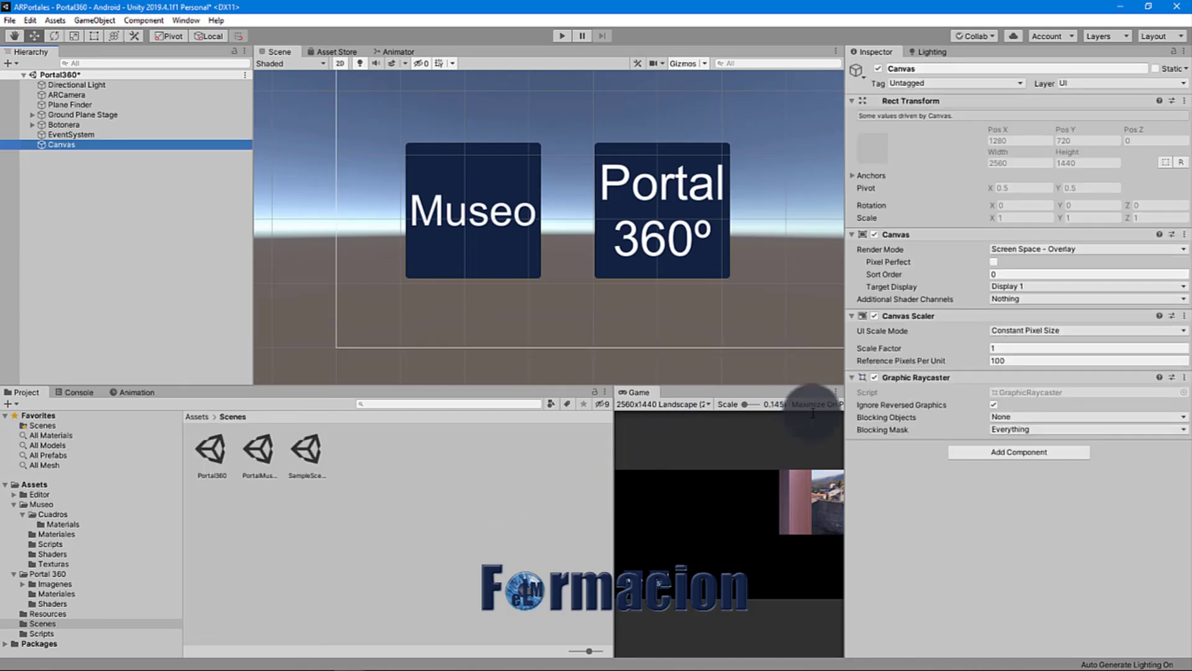
Step: Set the Canvas Scaler to Scale With Screen Size, 1920×1080 reference, match 0.5
click(1033, 331)
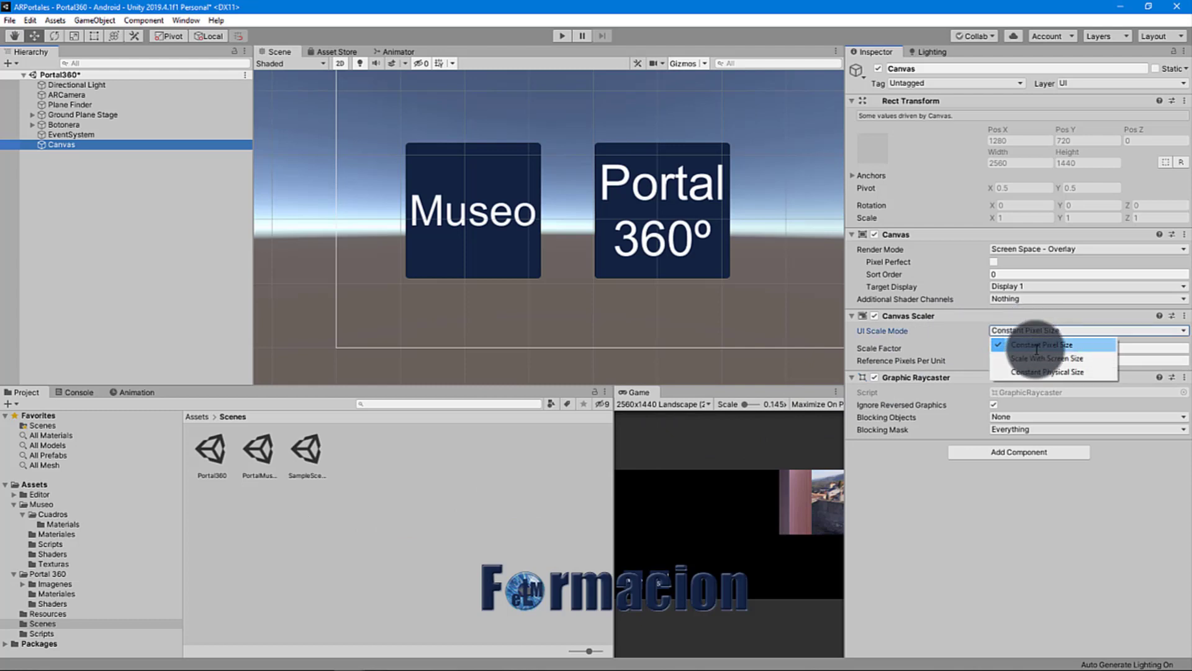
click(1037, 357)
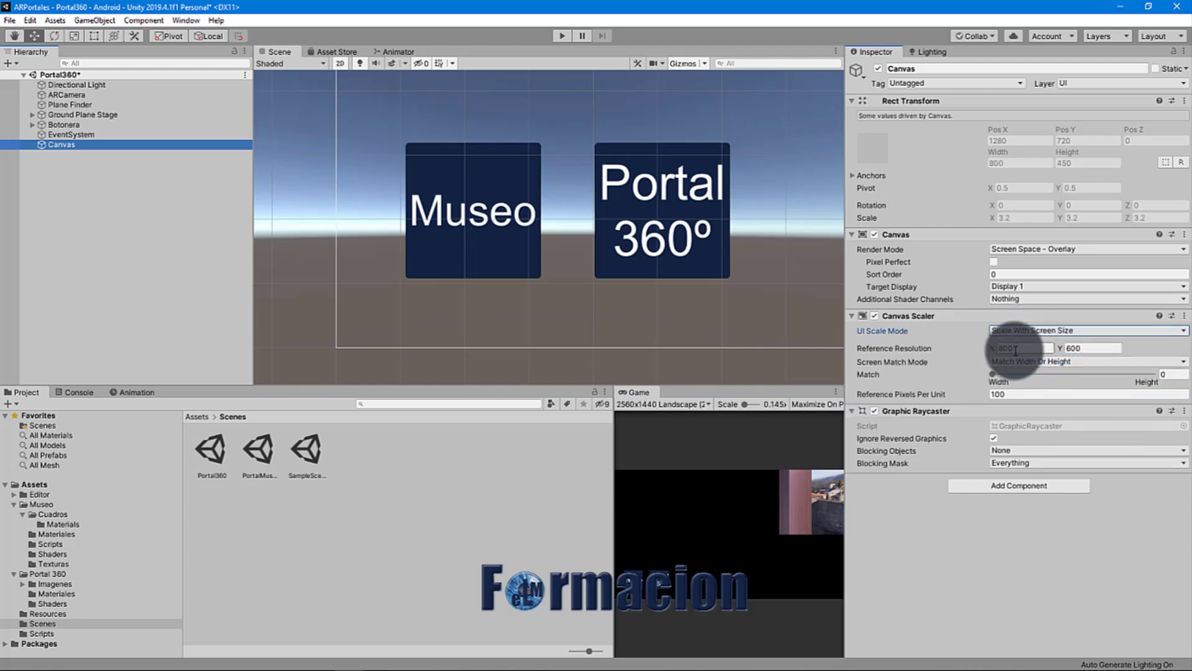
click(1016, 351)
text(1920)
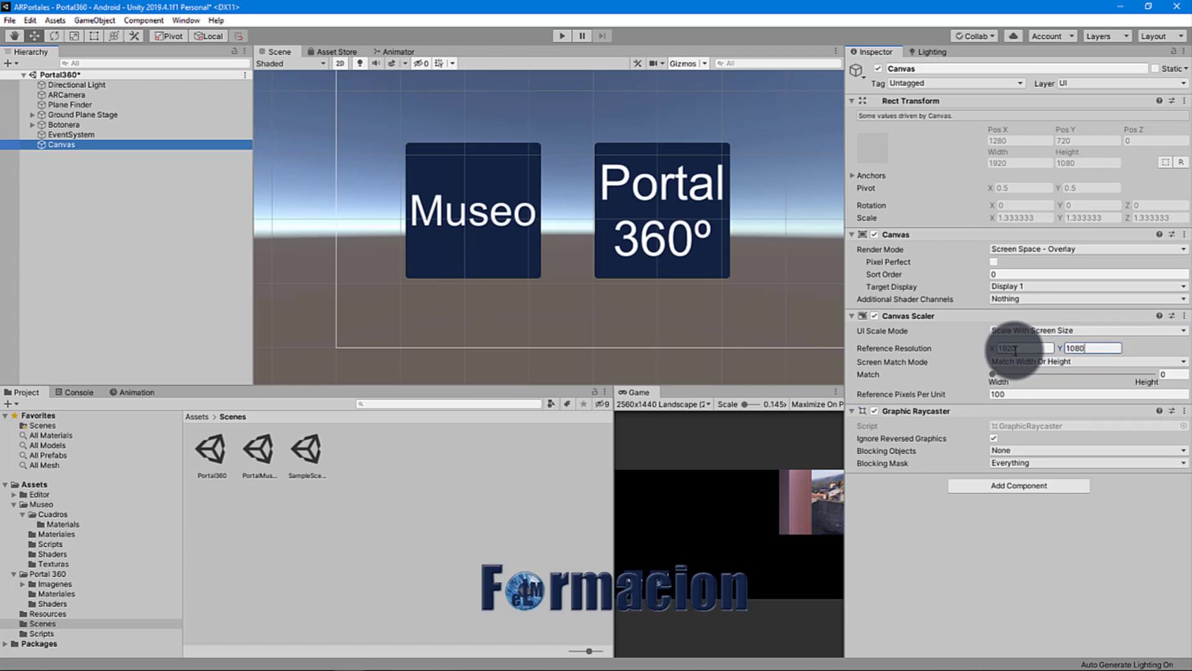
click(1164, 374)
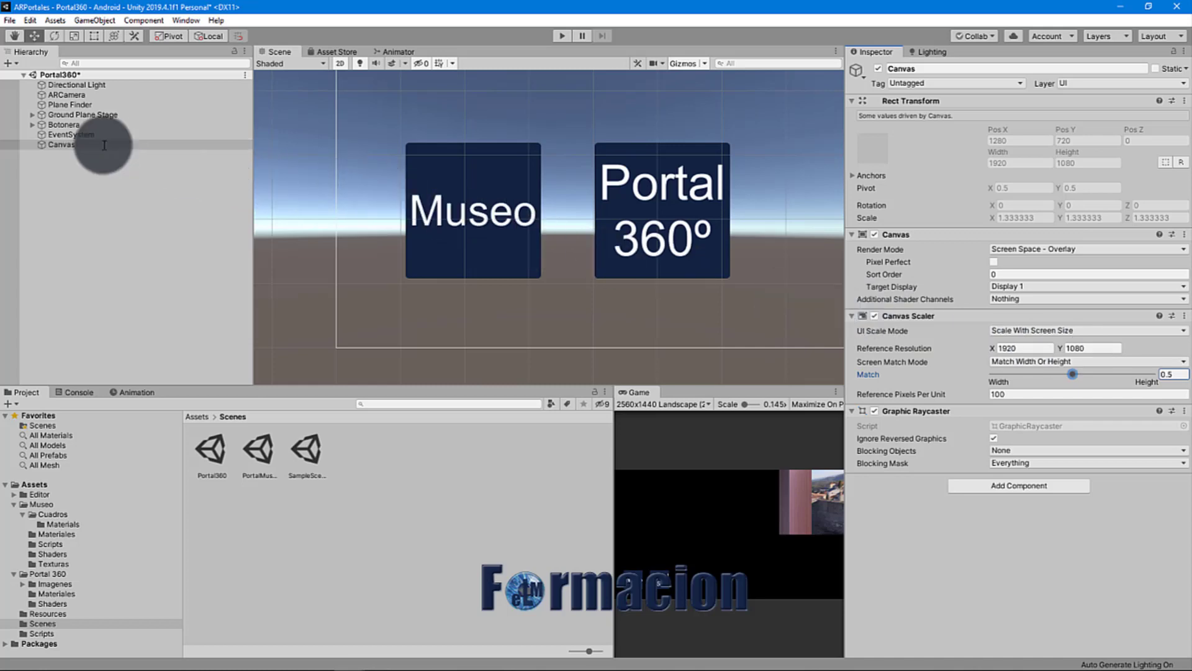
Step: Move Botonera inside Canvas and add a child canvas named Escoger 360
click(67, 125)
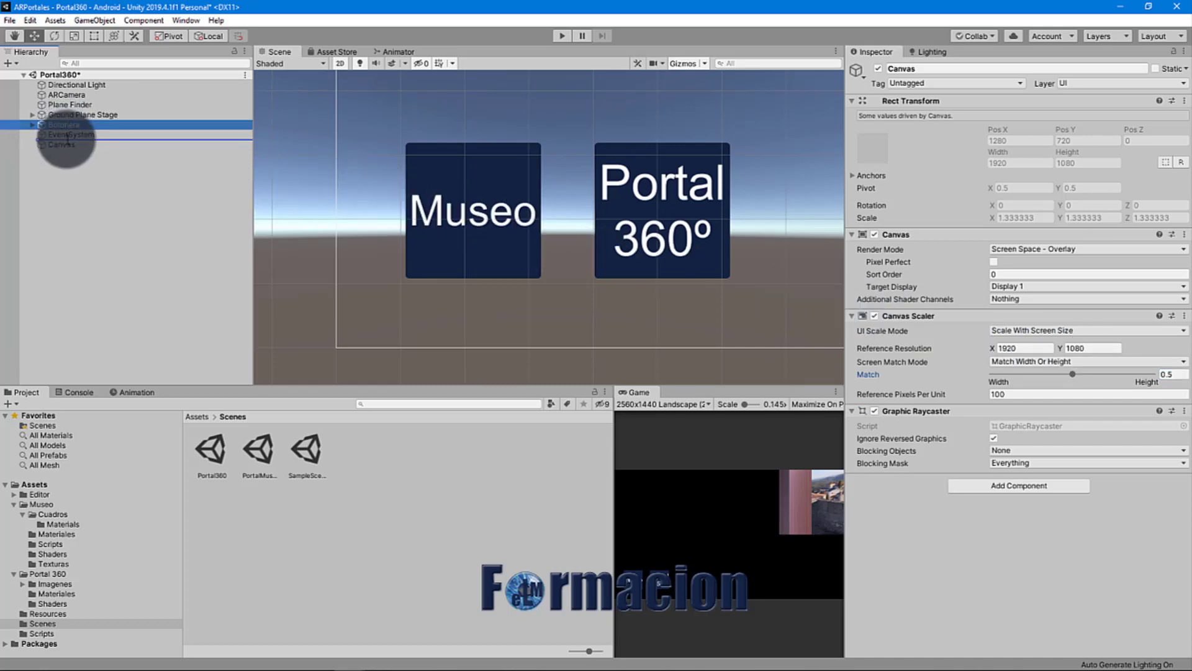
drag(67, 124, 67, 144)
click(69, 134)
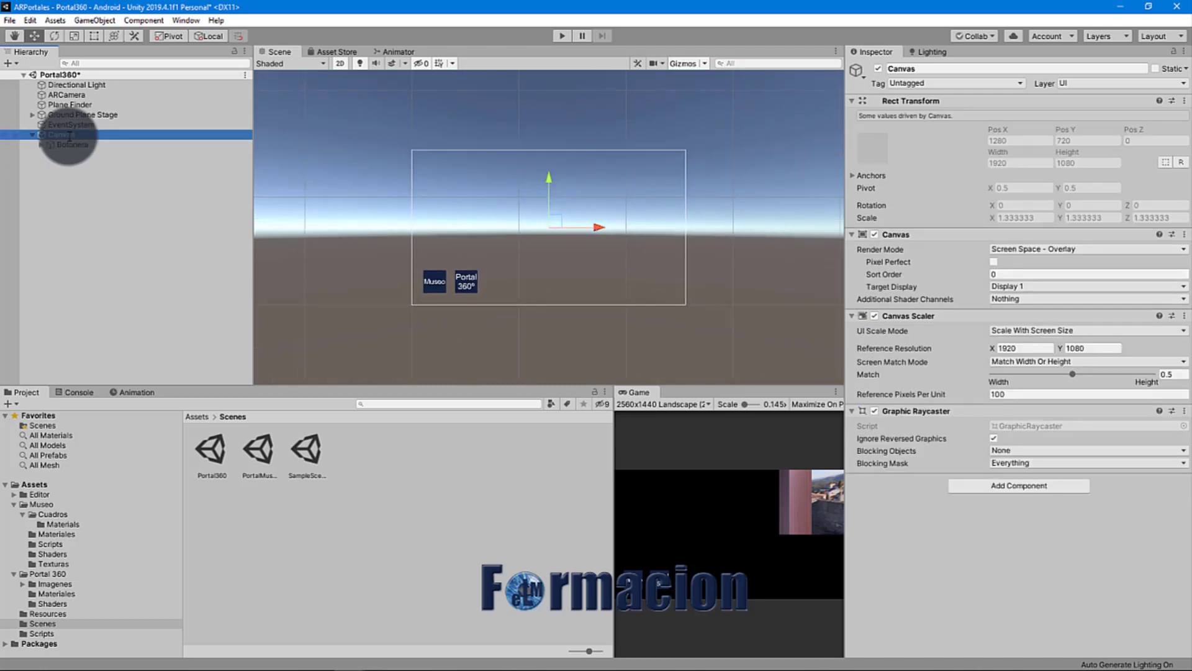
right_click(68, 135)
mouse_move(128, 354)
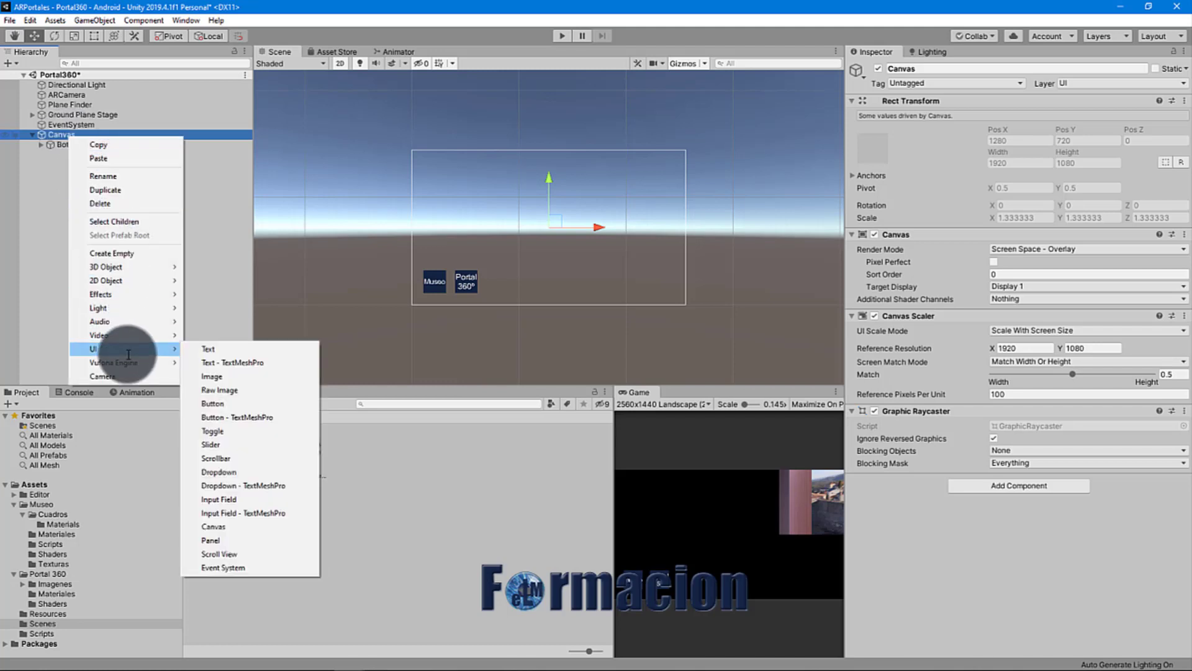
click(214, 526)
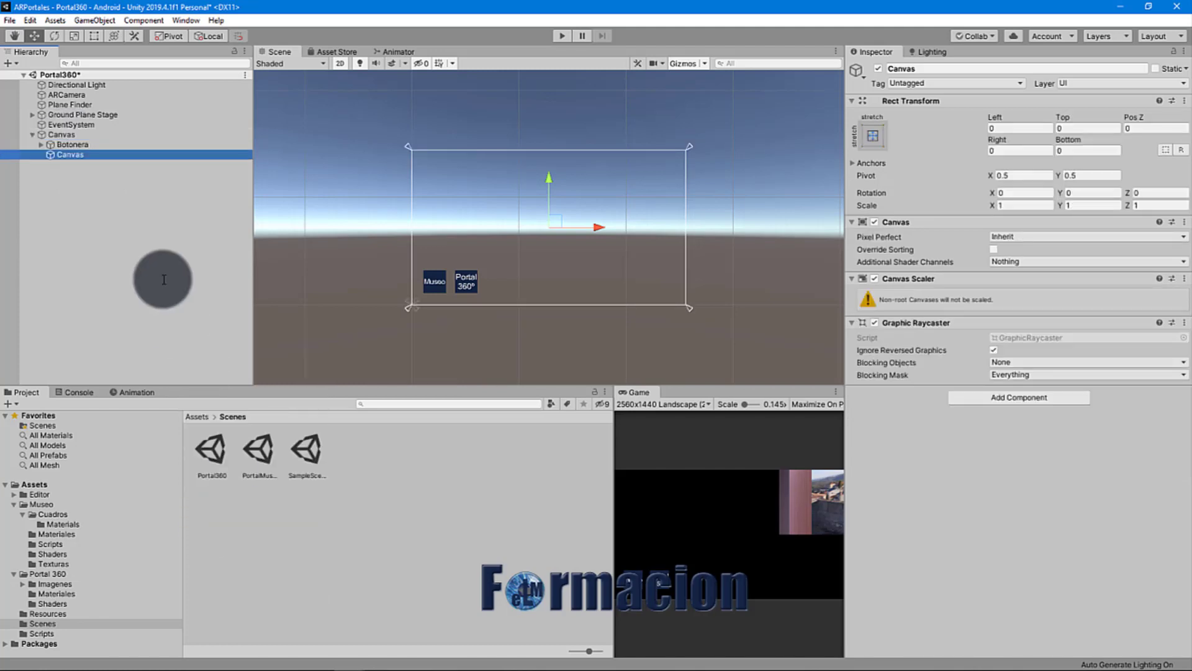
click(914, 69)
text(Escoge 360)
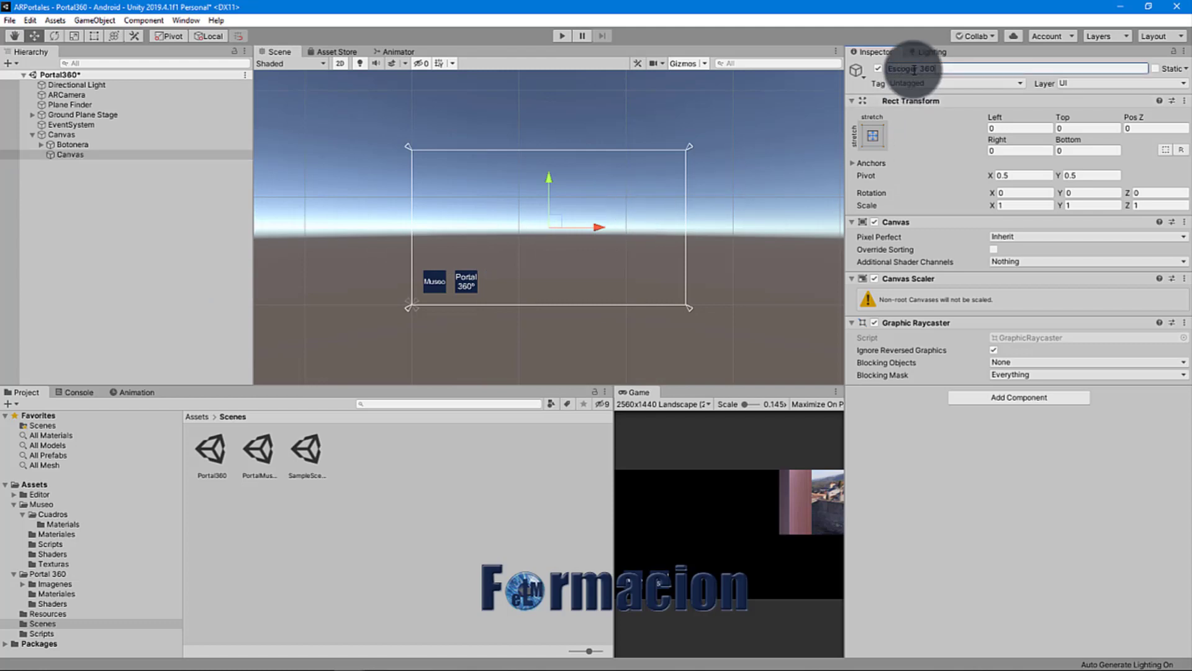
key(Return)
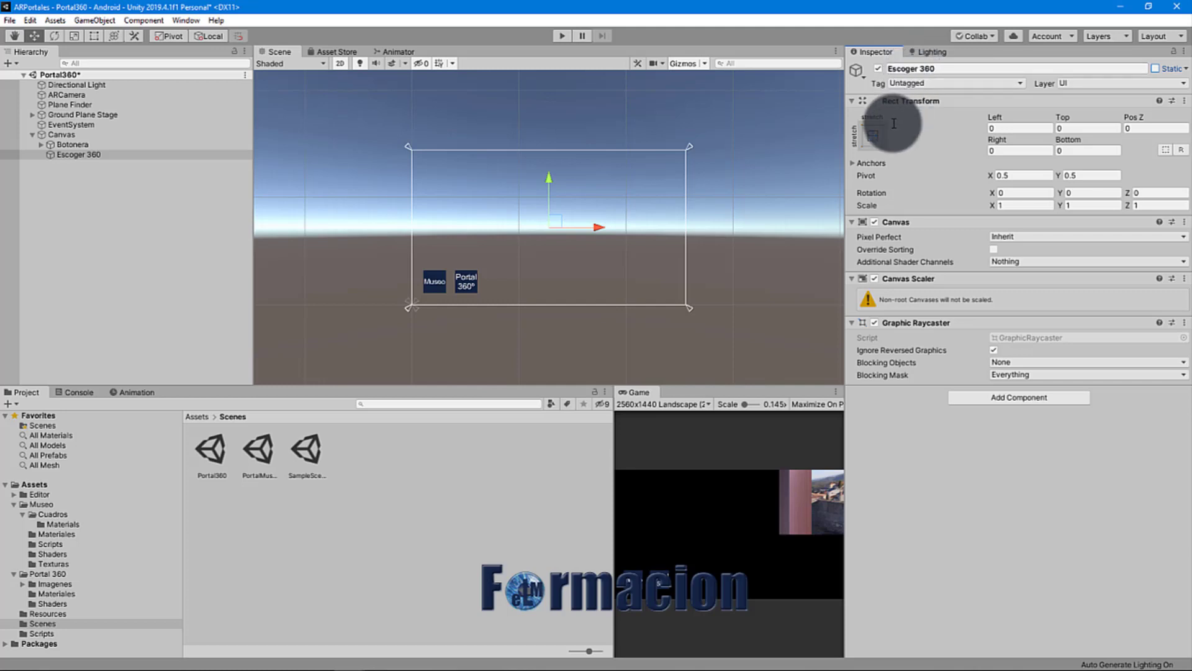
Step: Anchor Escoger 360 right-middle and resize it into a tall strip on the right
click(873, 136)
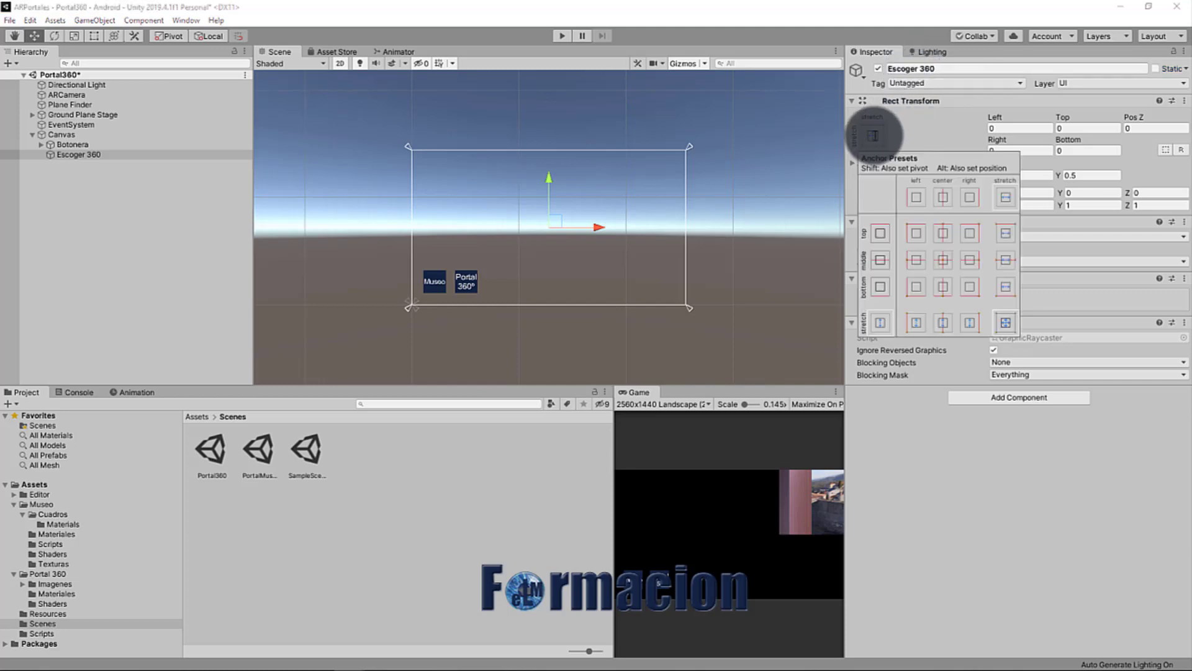
click(976, 264)
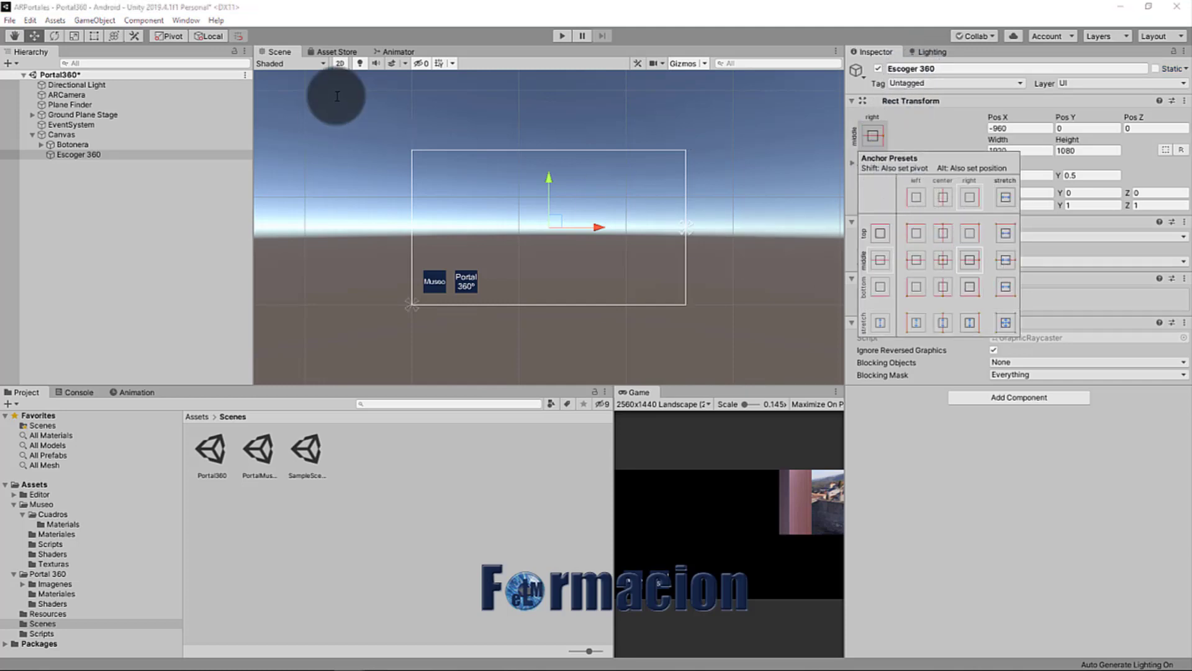
click(79, 28)
click(93, 36)
drag(411, 304, 674, 175)
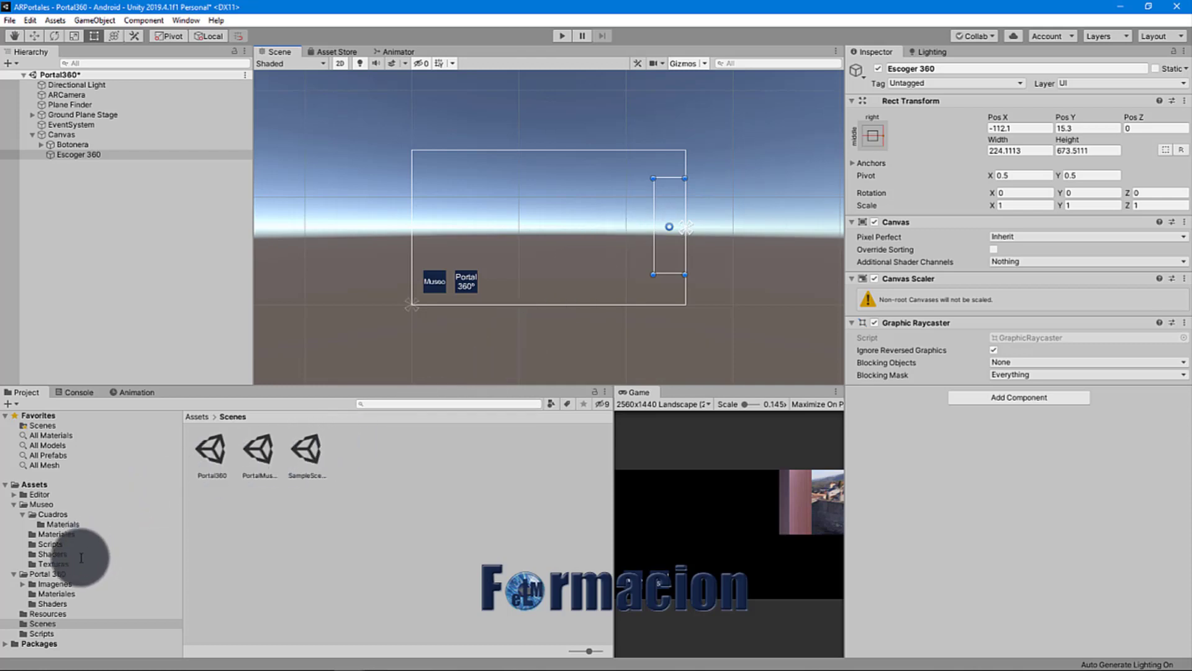
Step: Reimport the Panorama 01 and Street View images as Sprite (2D and UI) textures
click(62, 584)
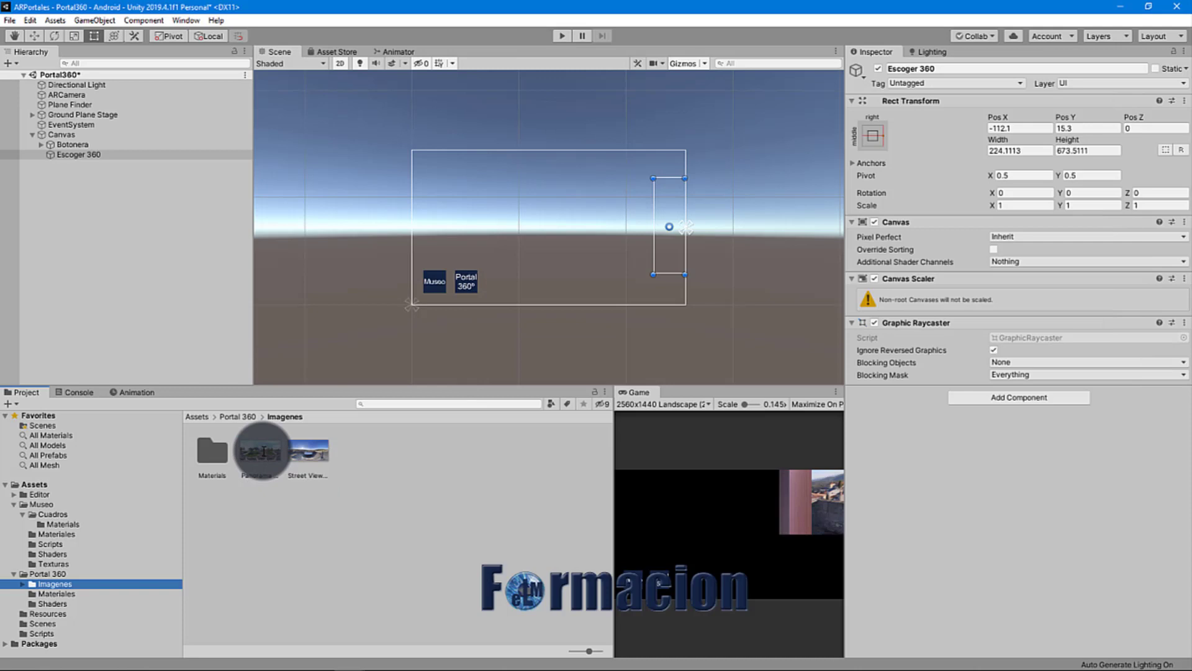
click(263, 451)
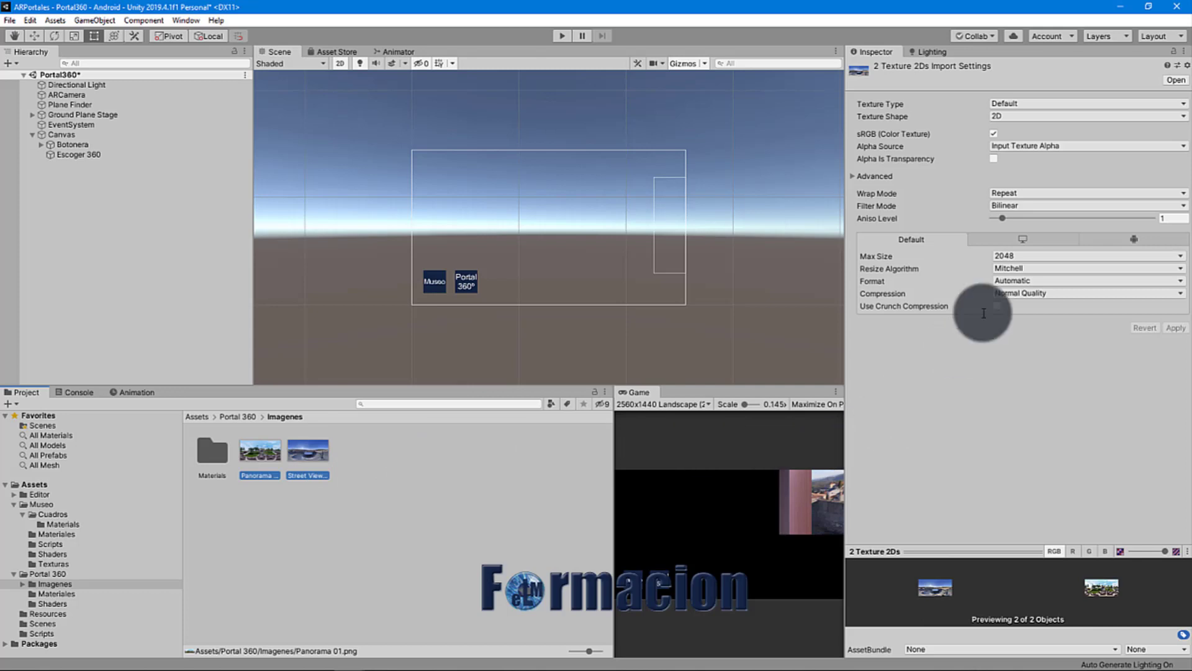
click(1059, 104)
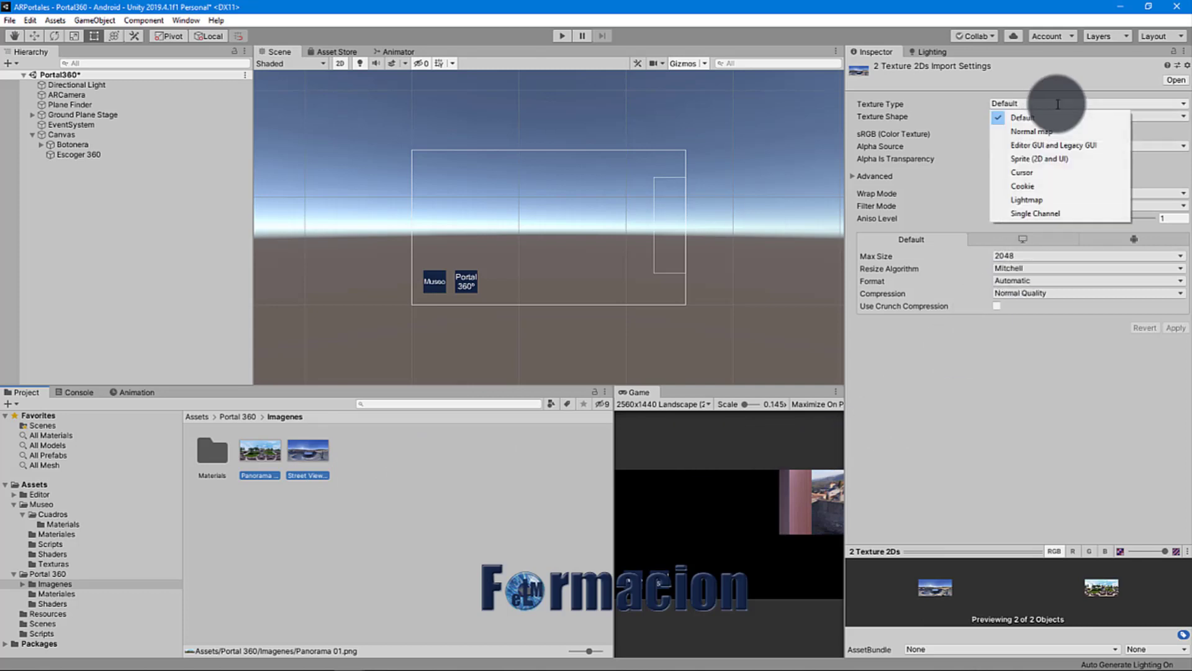
click(1060, 156)
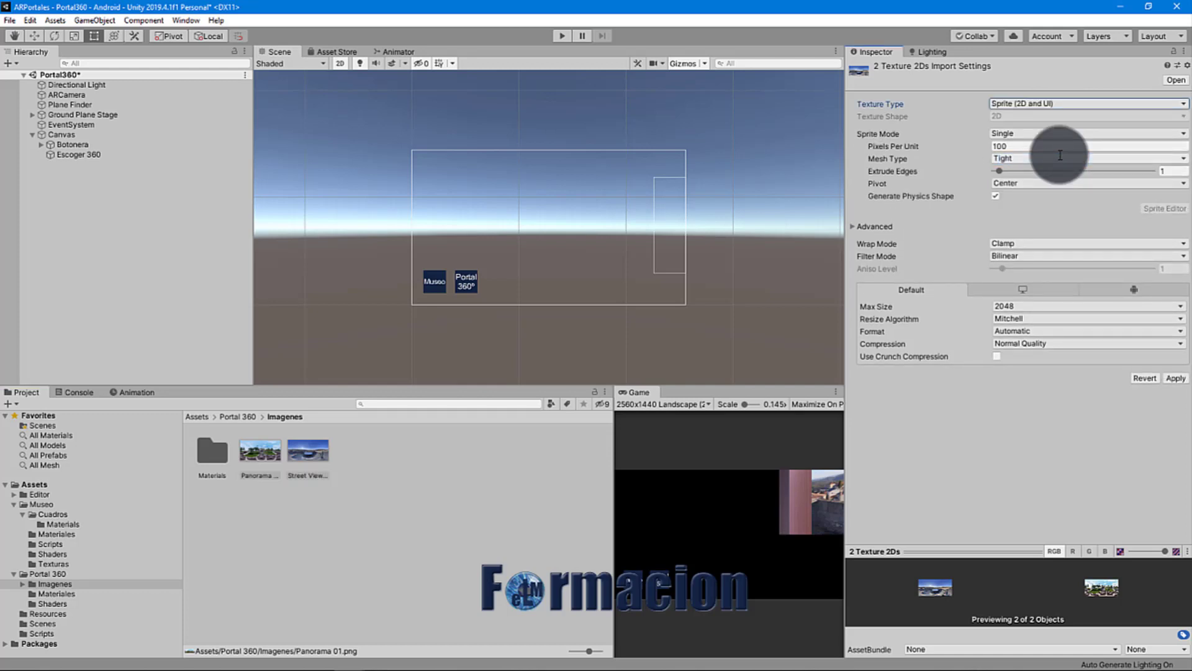
click(1175, 377)
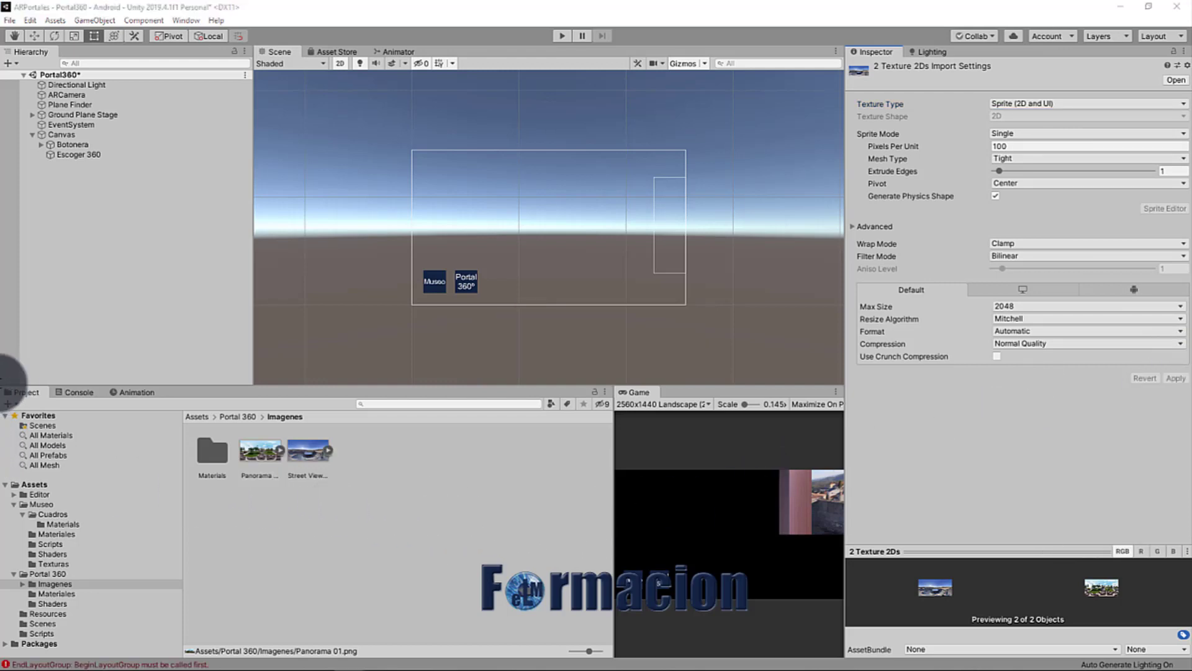
Step: Add a 180×90 image under Escoger 360 showing Street View 360 1
click(79, 154)
right_click(80, 154)
mouse_move(165, 360)
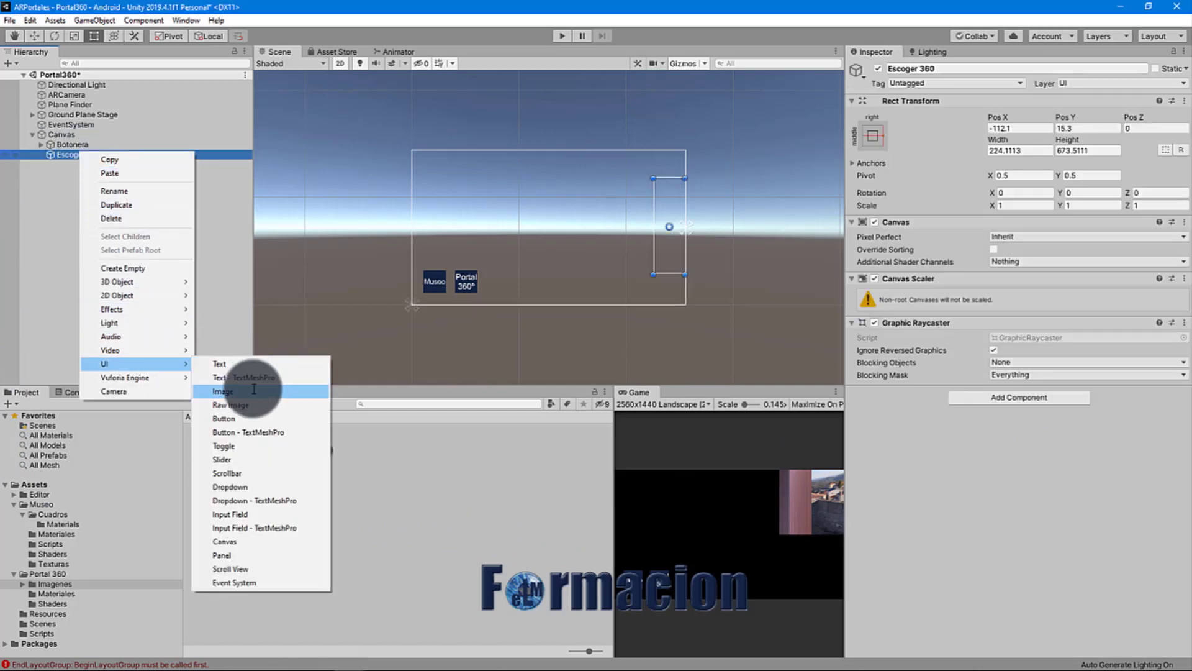
click(254, 389)
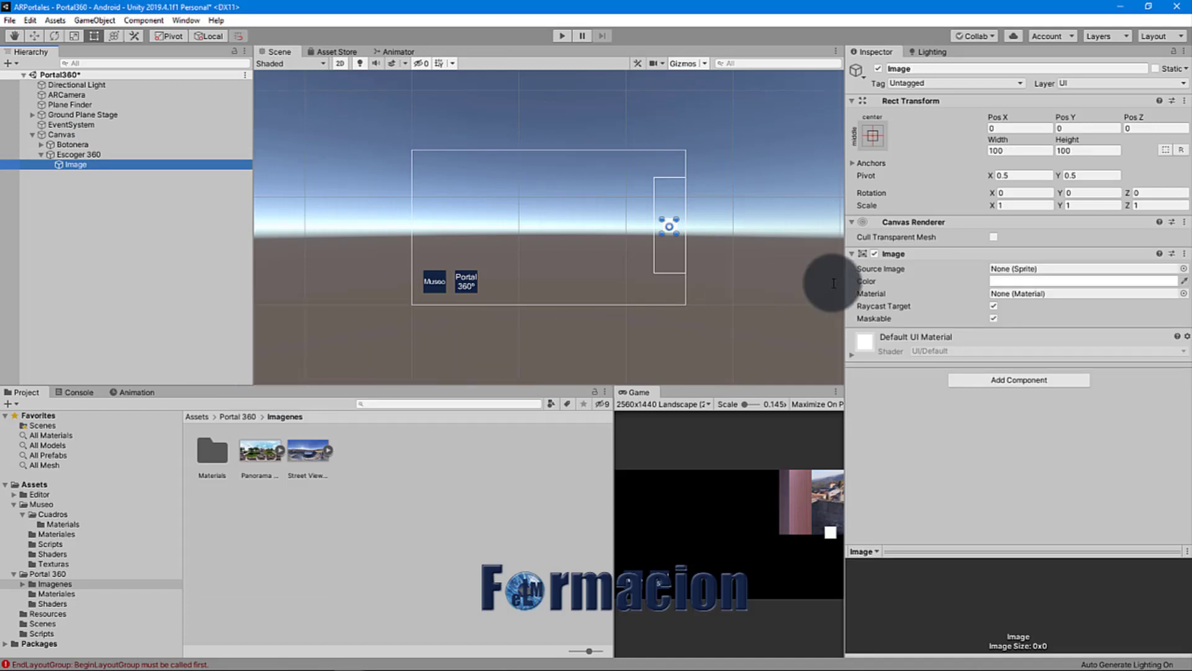
click(1012, 154)
text(180)
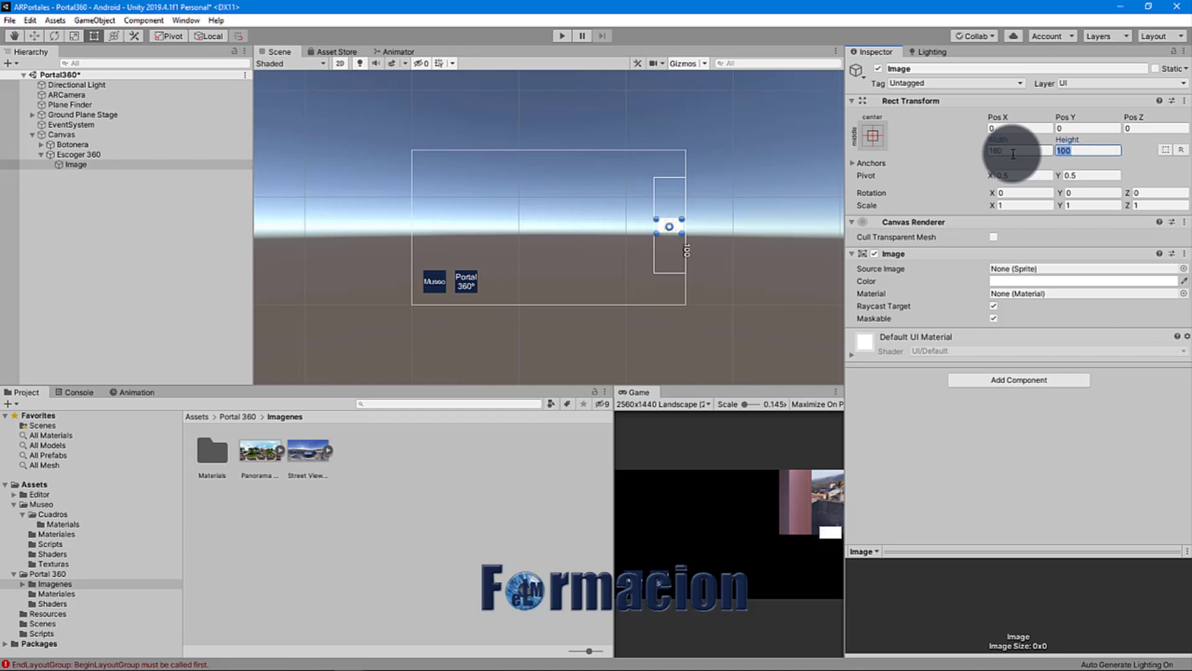
text(90)
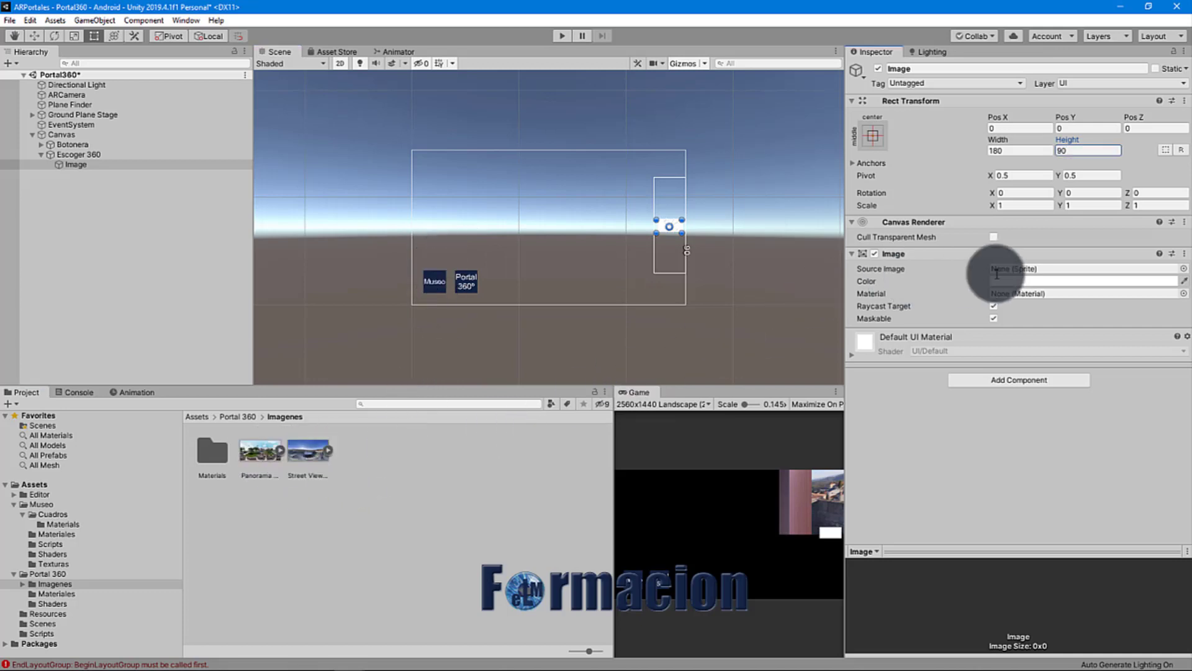
drag(997, 273, 998, 273)
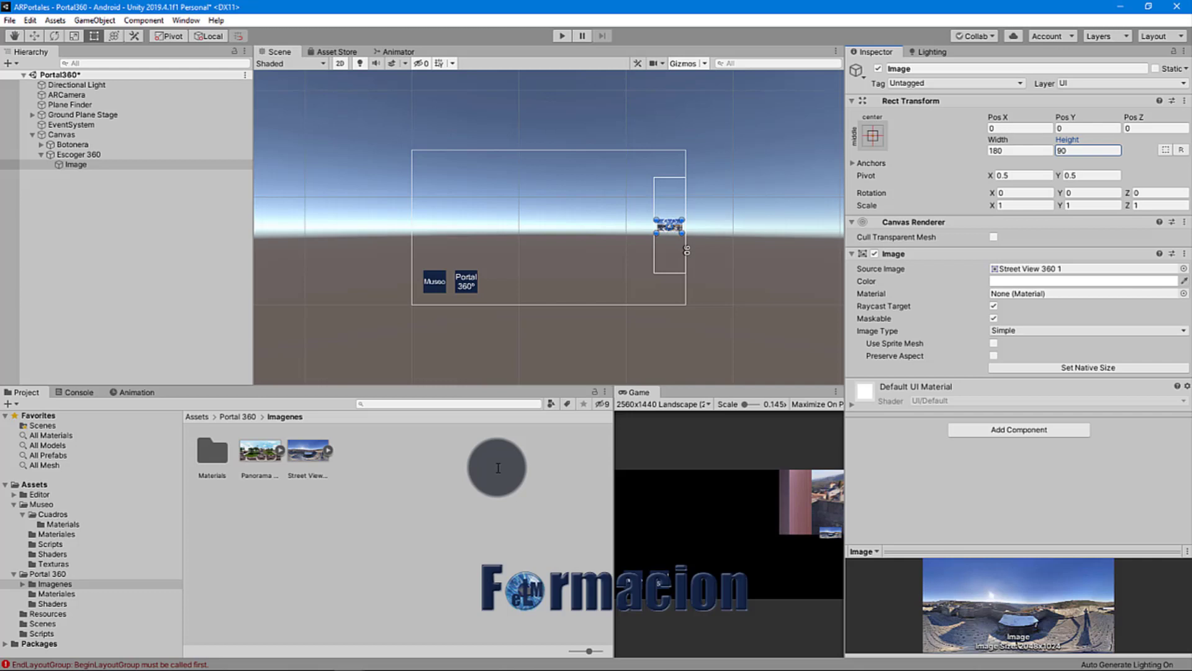
Step: Anchor the image to the right and name it Castillo Castro Caldelas
click(872, 135)
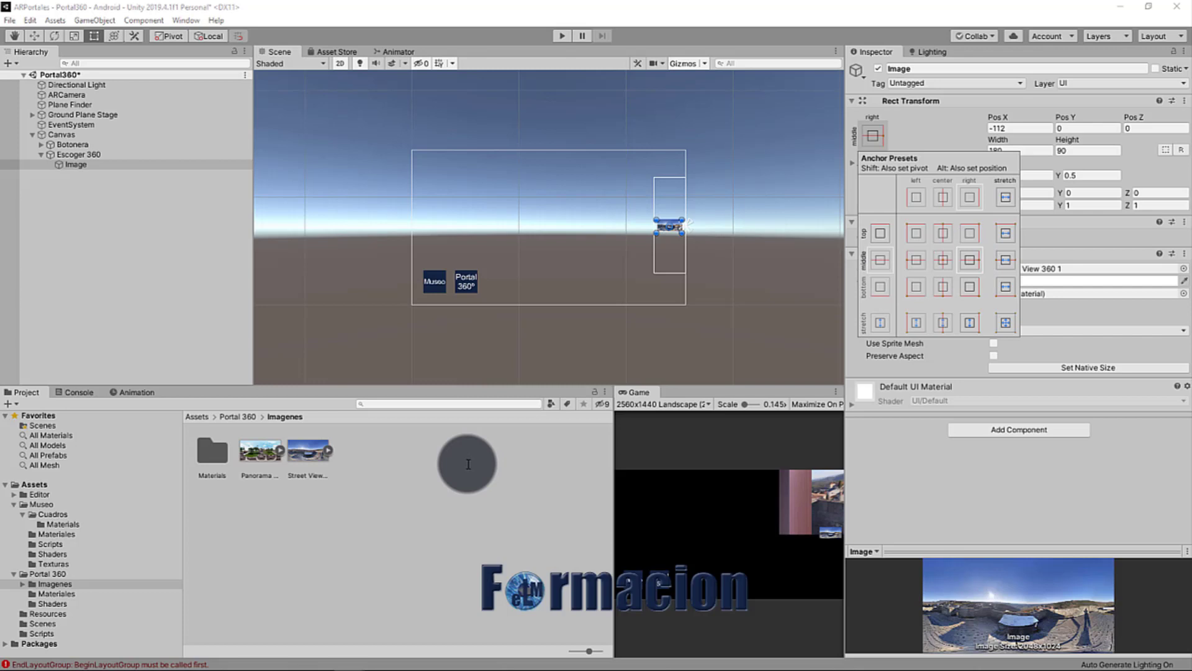
click(928, 69)
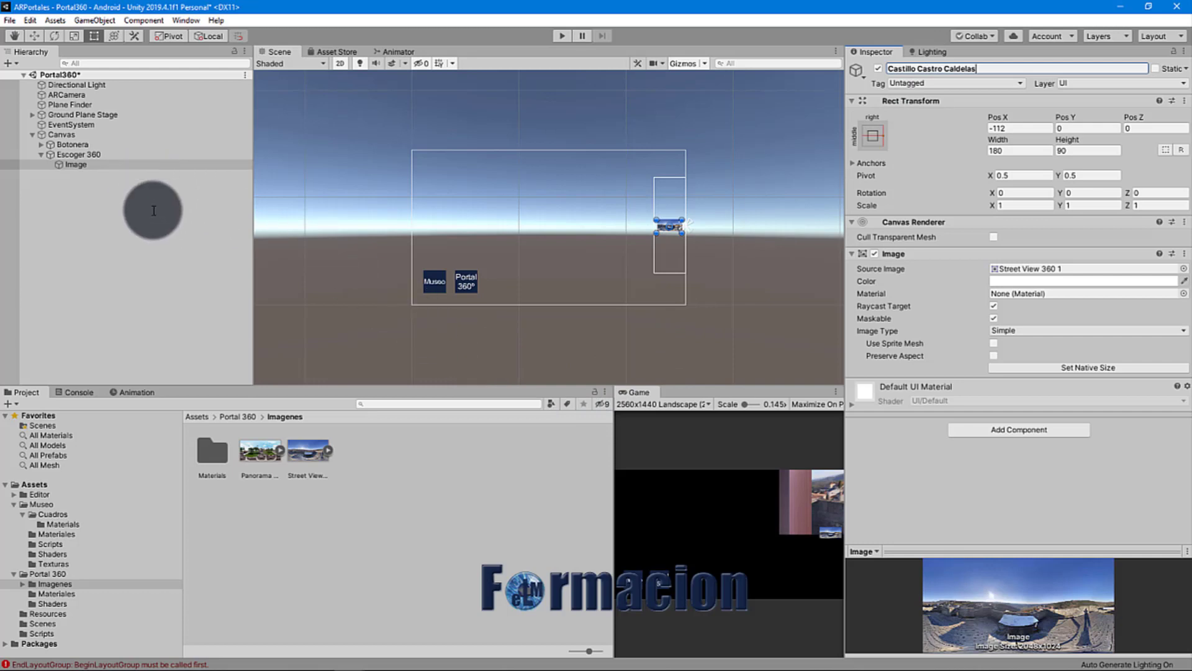
key(Return)
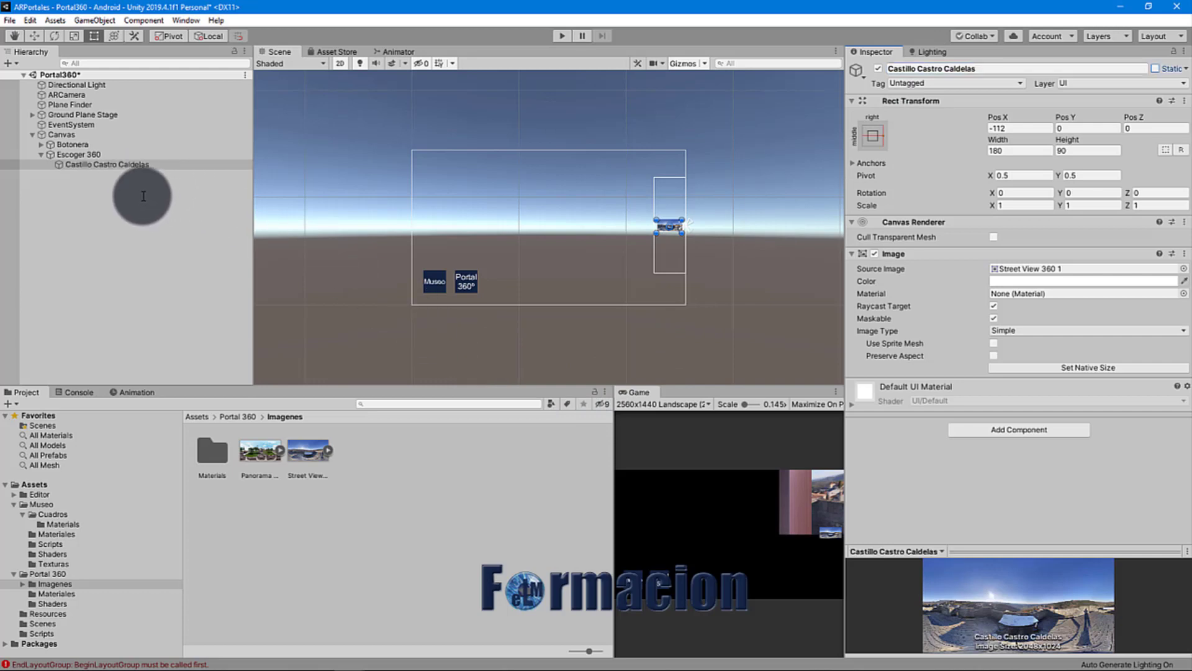
Step: Duplicate the Castillo Castro Caldelas image and name the copy Panorama
click(110, 165)
right_click(110, 165)
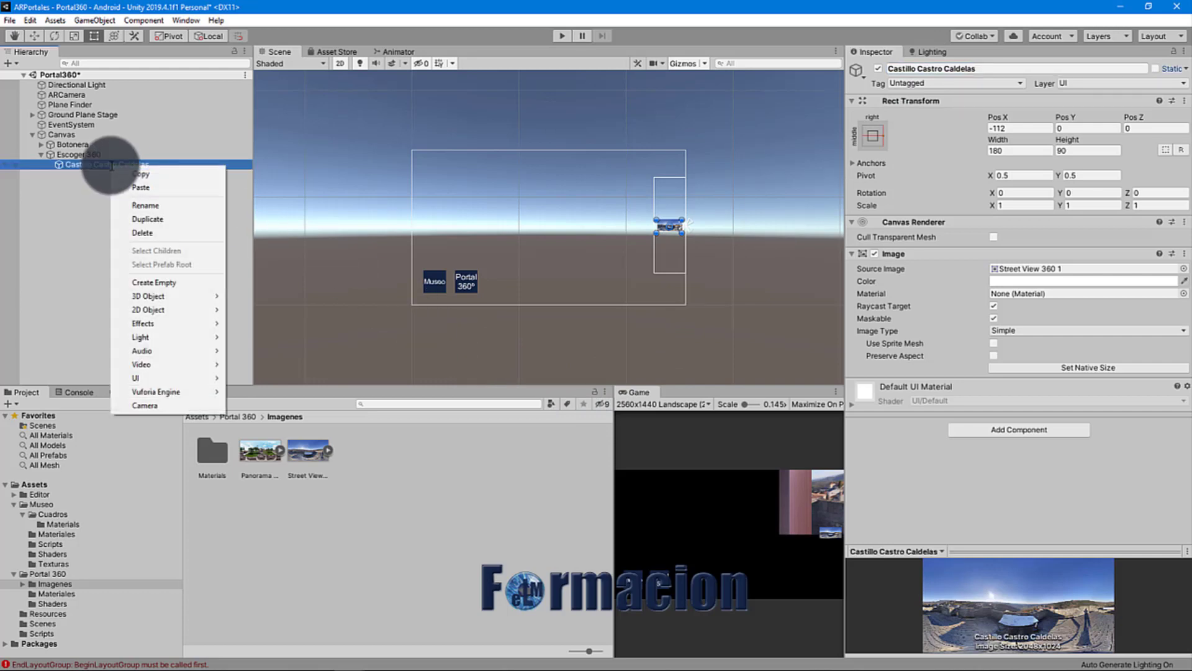
click(144, 216)
click(1005, 69)
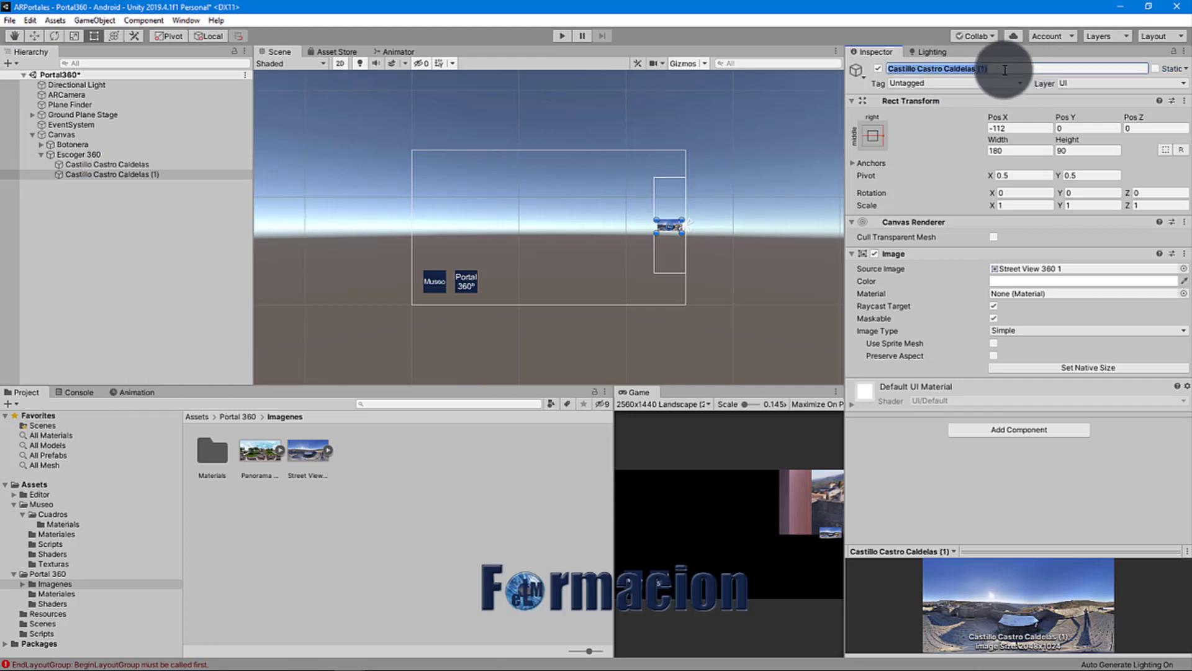
text(Panorama)
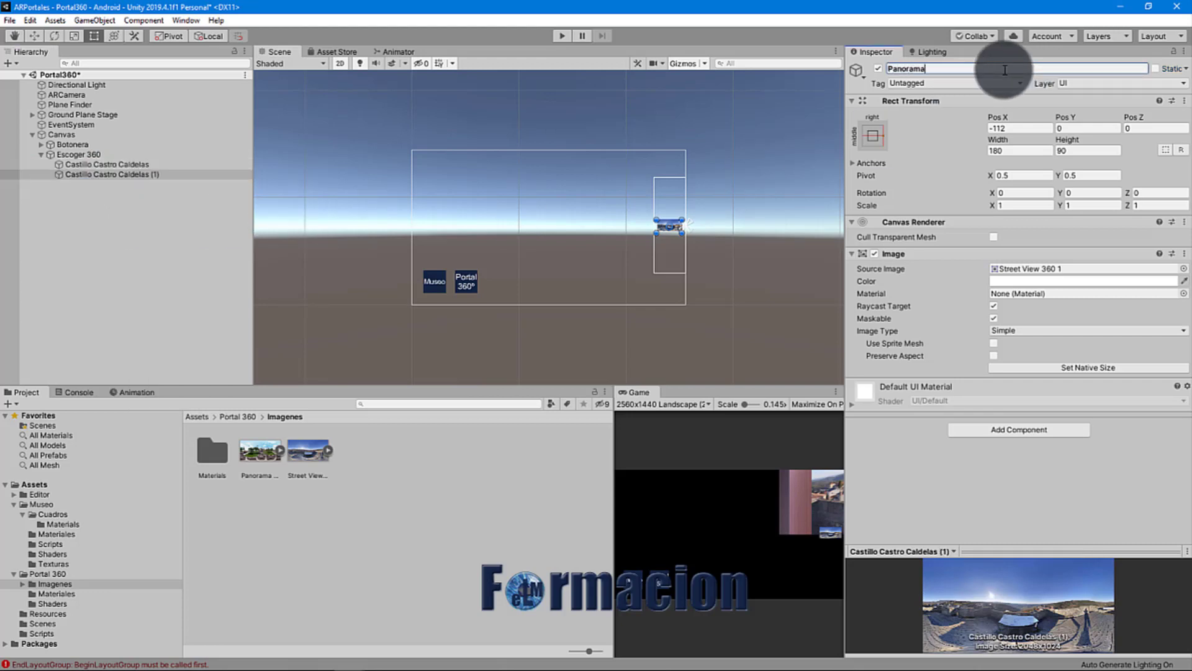
key(Return)
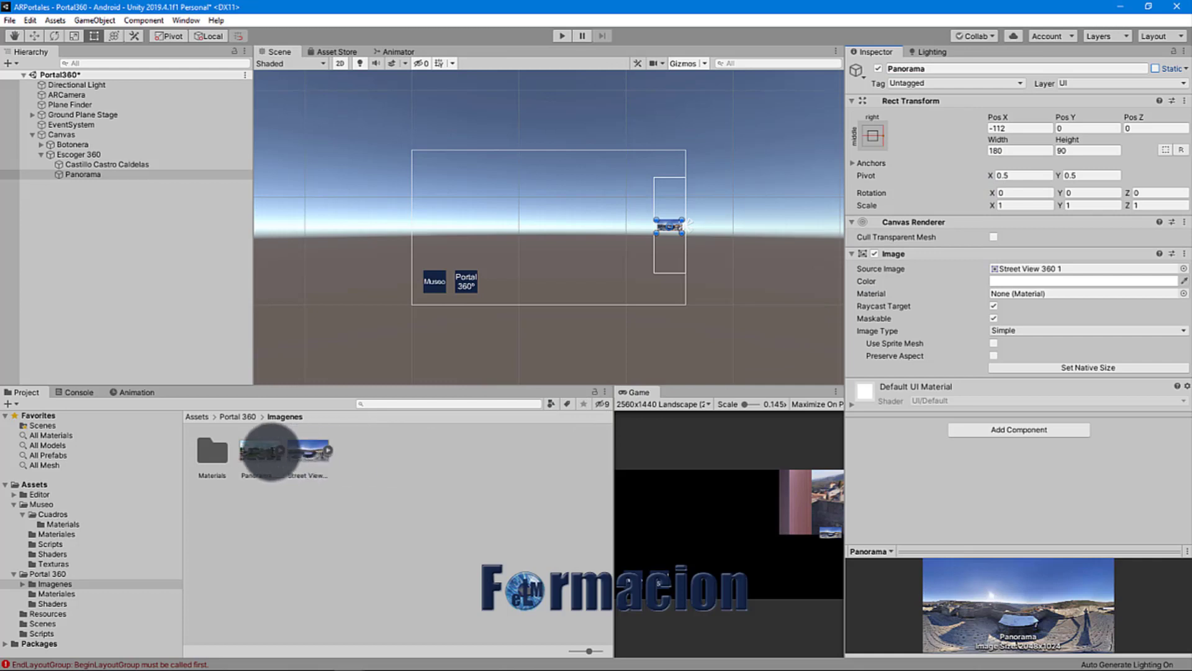
Step: Show Panorama 01 in the Panorama thumbnail and move it below the other, to Y −127
drag(267, 451, 1049, 270)
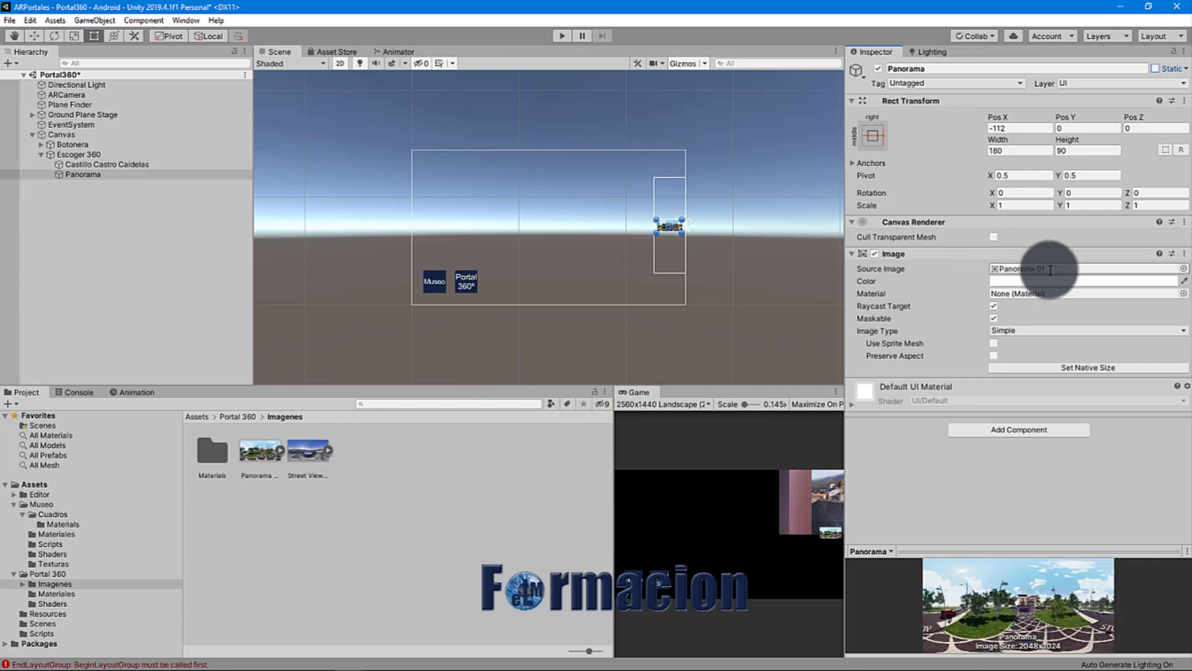
scroll(683, 257, up, 3)
scroll(686, 257, up, 3)
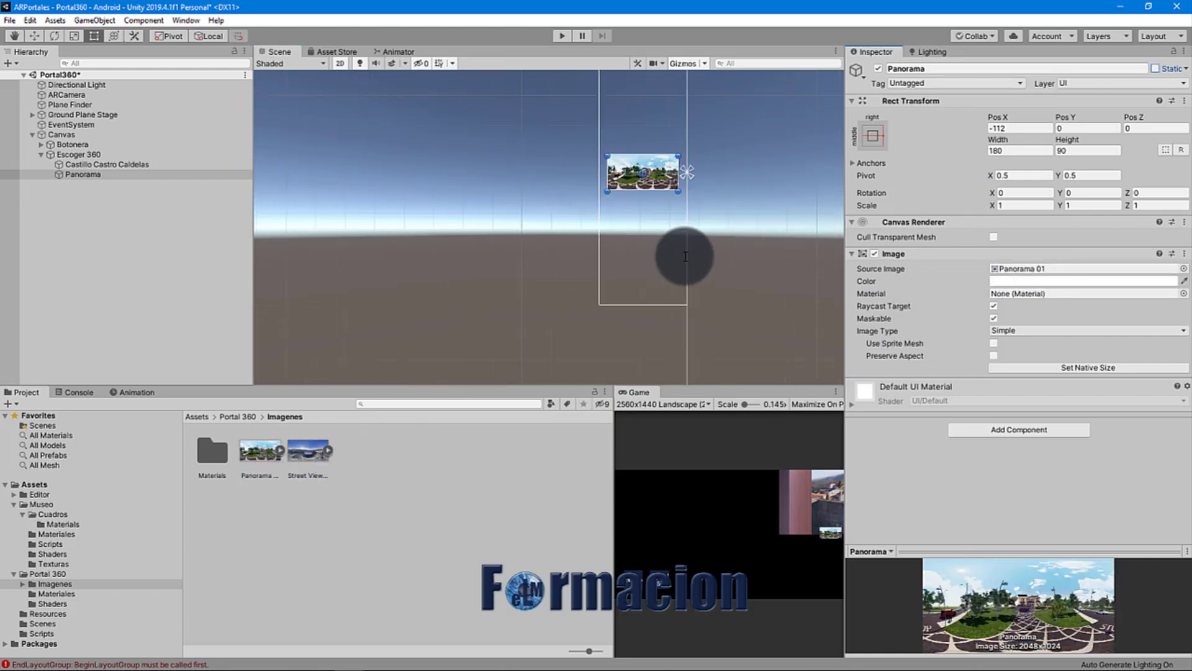
scroll(686, 257, up, 1)
click(34, 35)
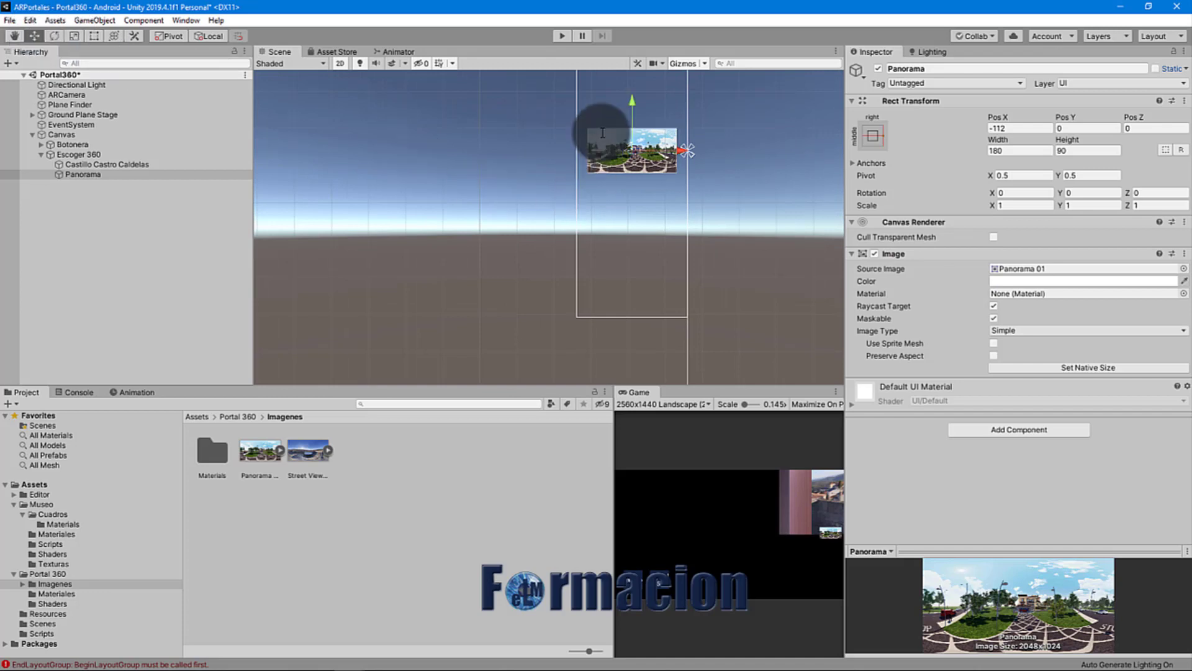
drag(631, 107, 629, 166)
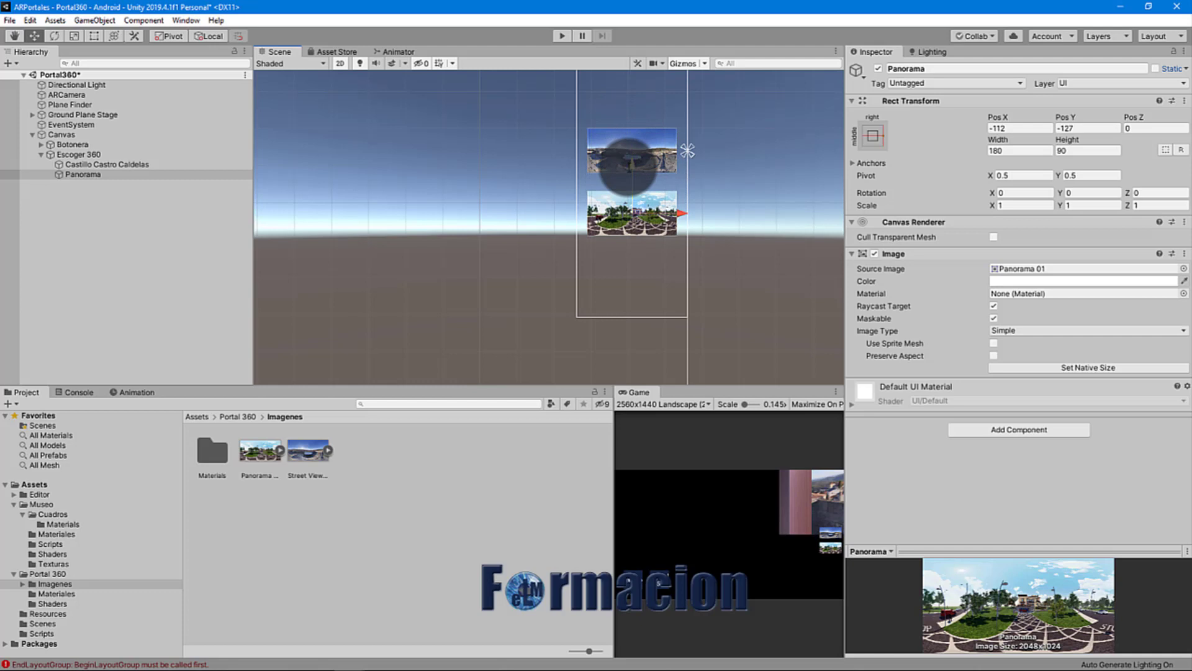
Step: Preview the Game view at 2560x1440 Portrait, then switch it to 2160x1080 Landscape
click(711, 404)
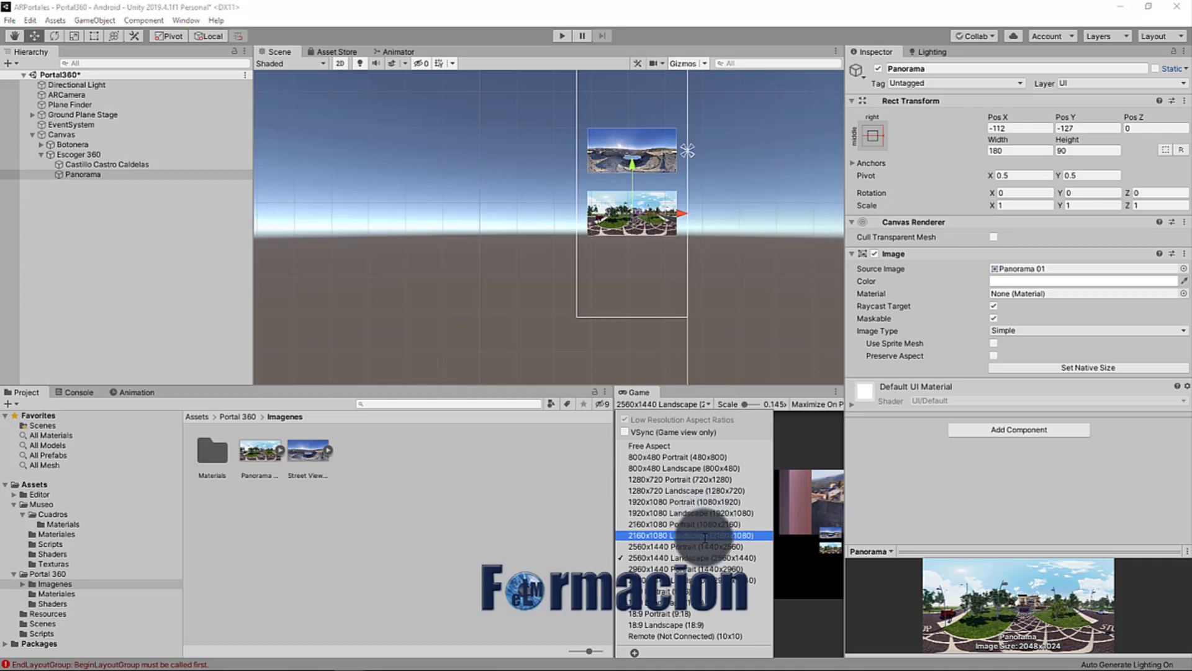
click(705, 545)
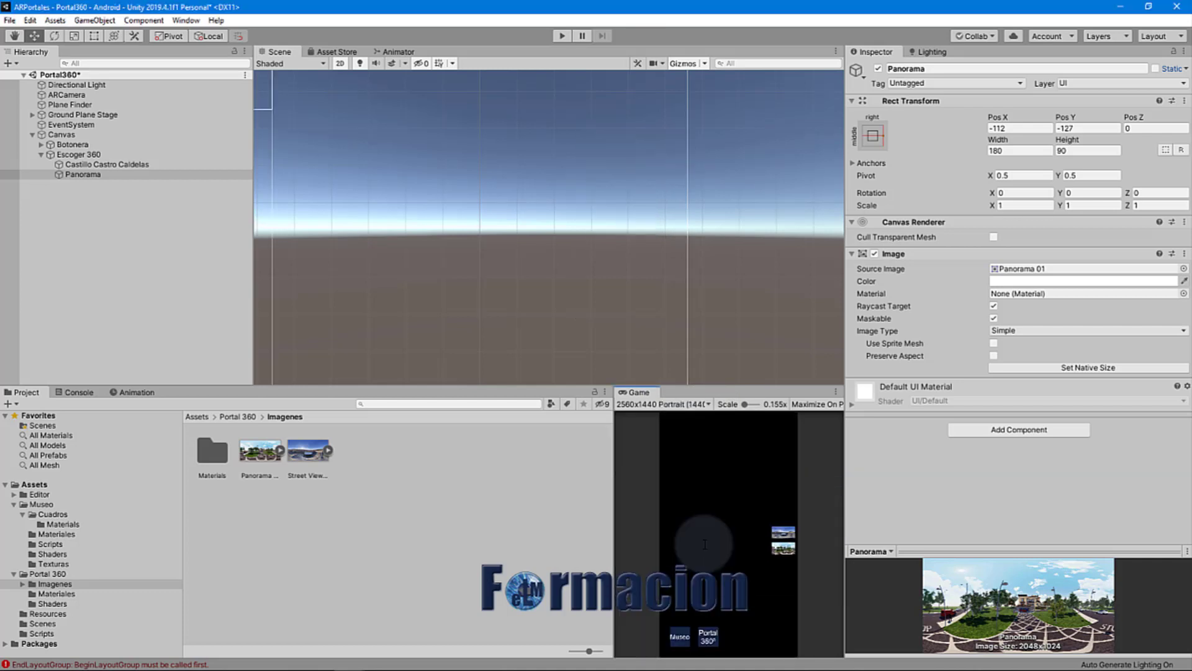
click(705, 403)
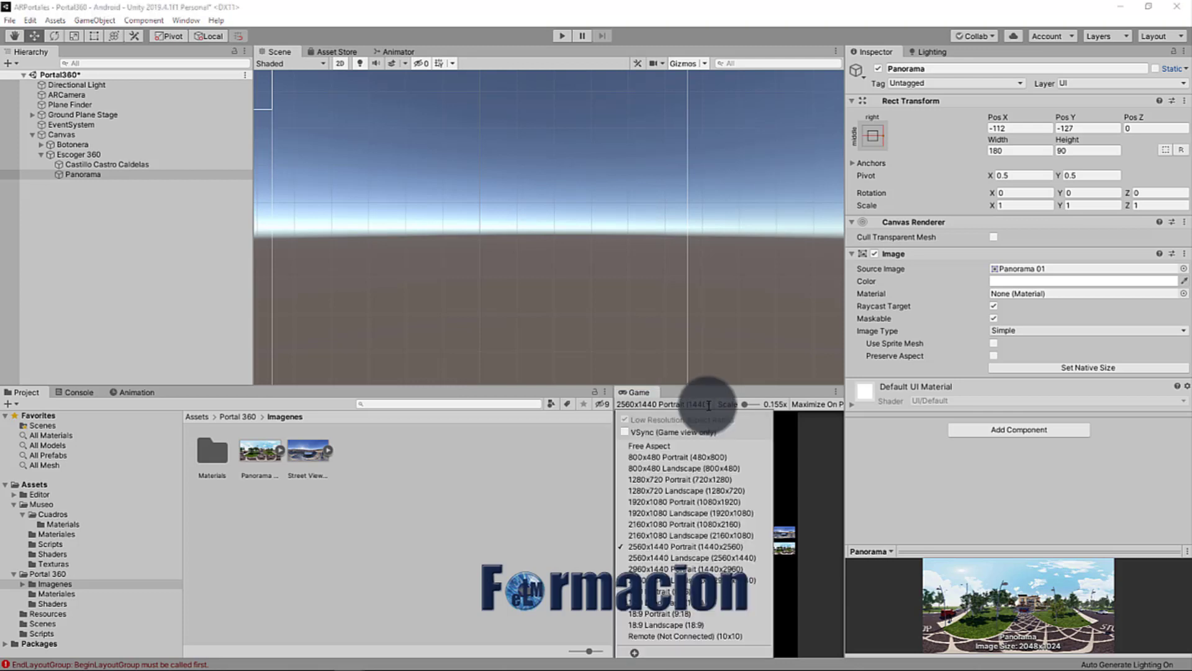
click(710, 534)
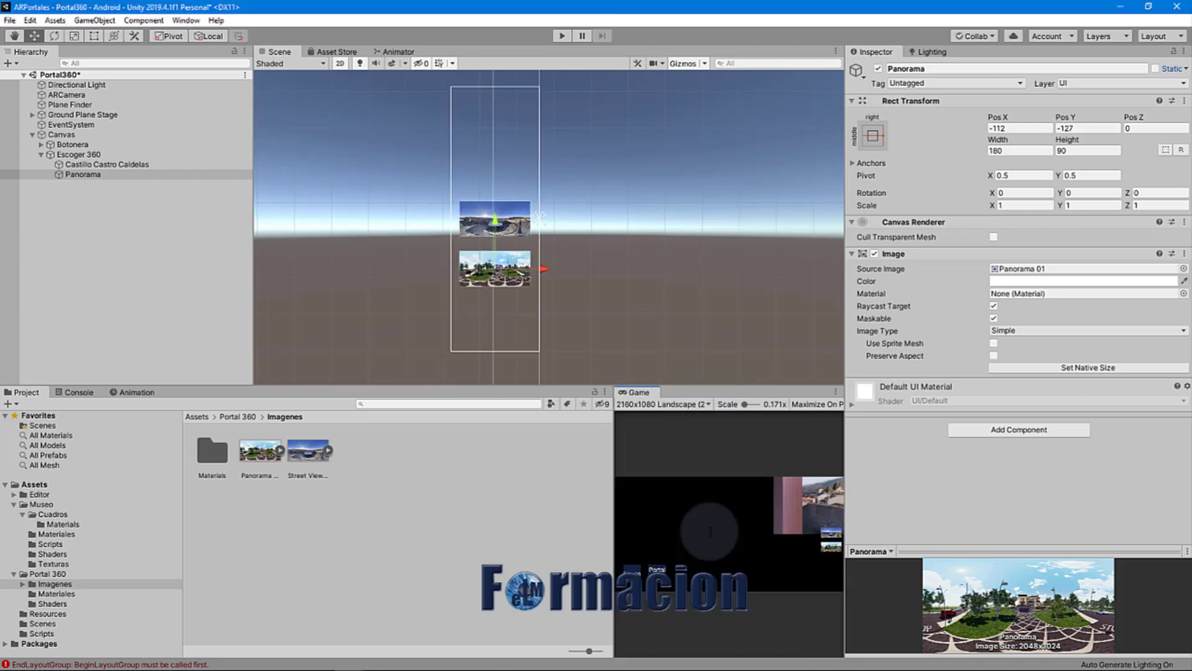
Step: Create a CambiarTextura C# script in Assets/Scripts and open it in Visual Studio
click(42, 632)
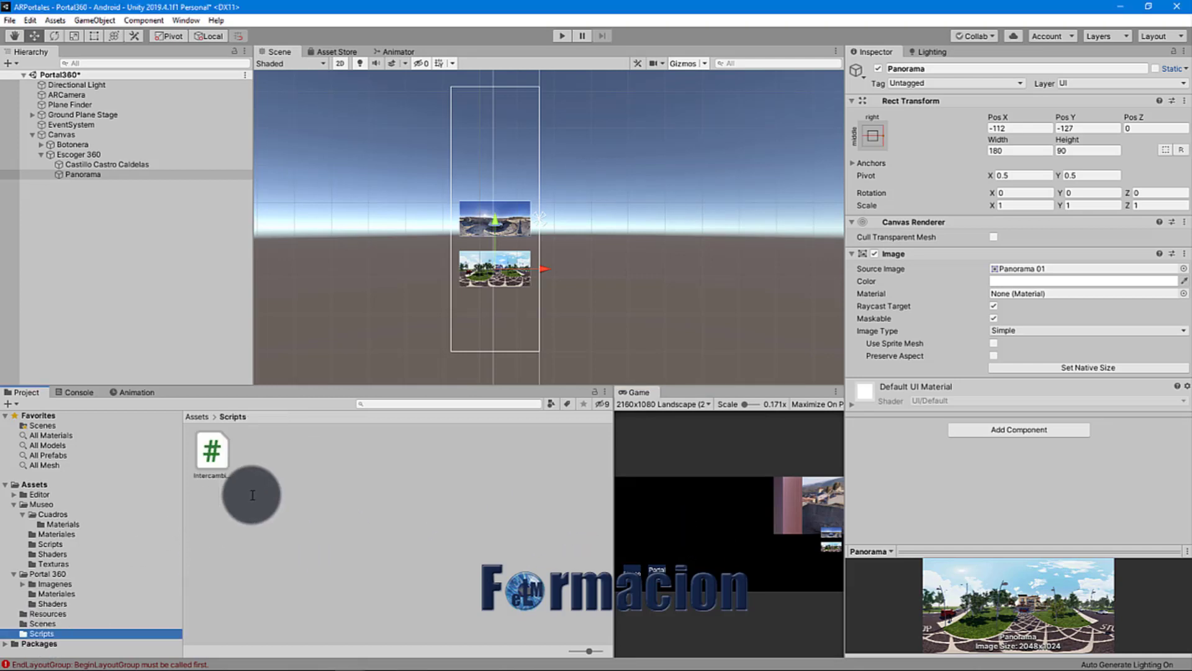
right_click(252, 495)
mouse_move(389, 161)
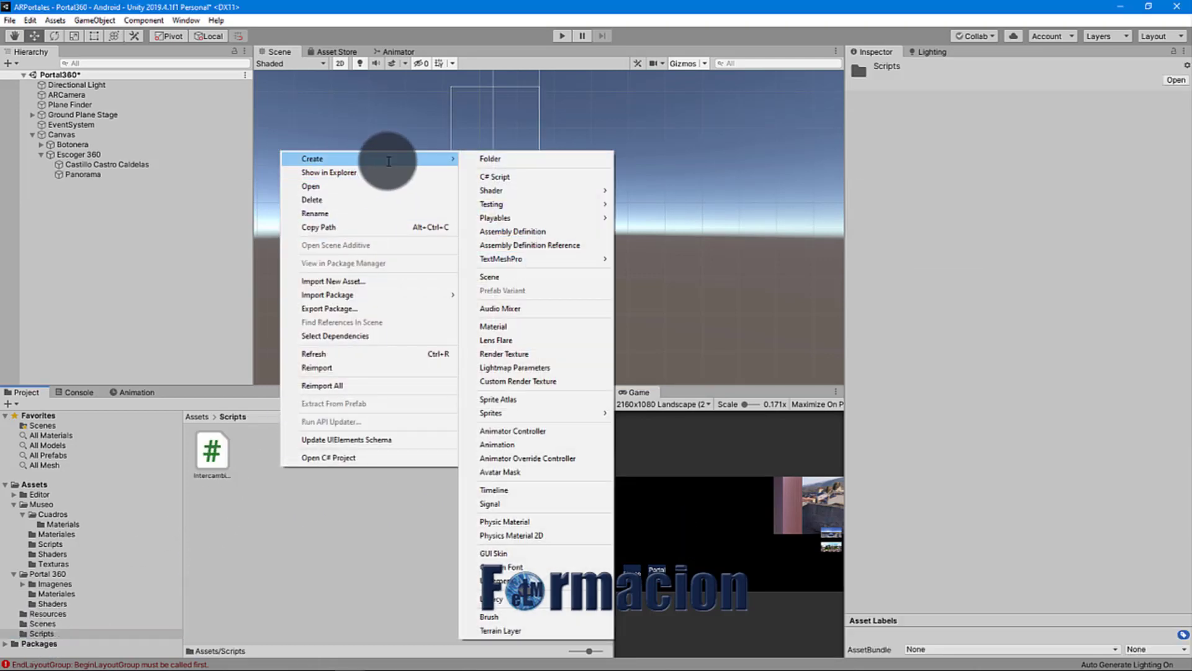
click(495, 177)
text(ambiarTextura)
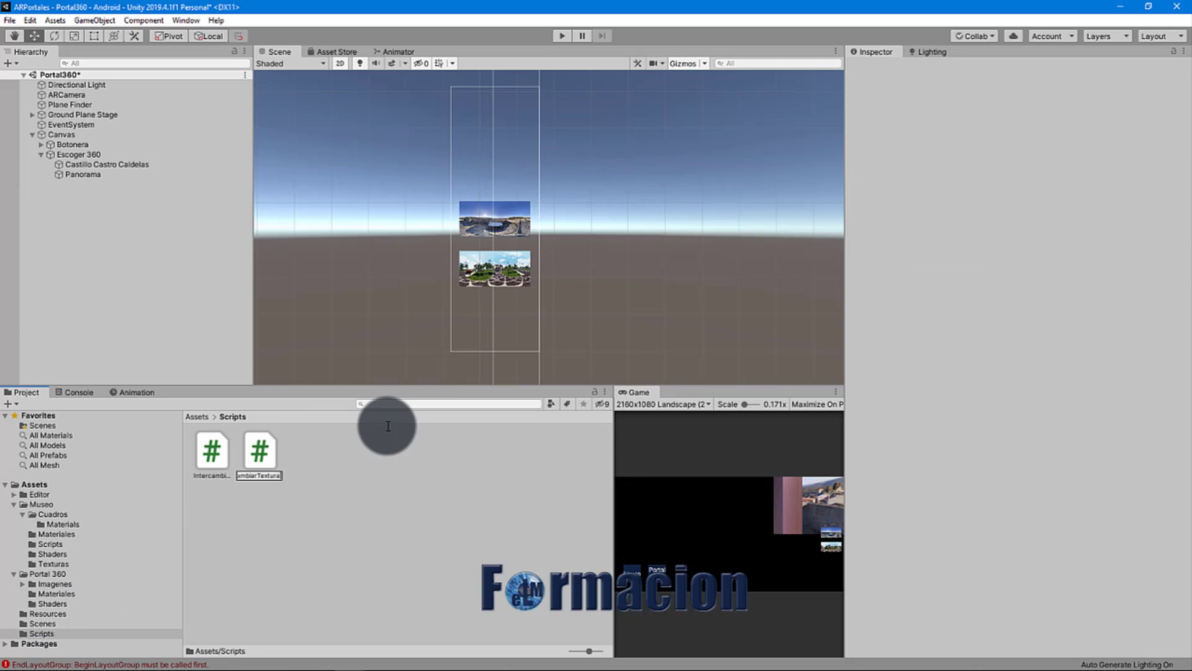
key(Return)
double_click(212, 452)
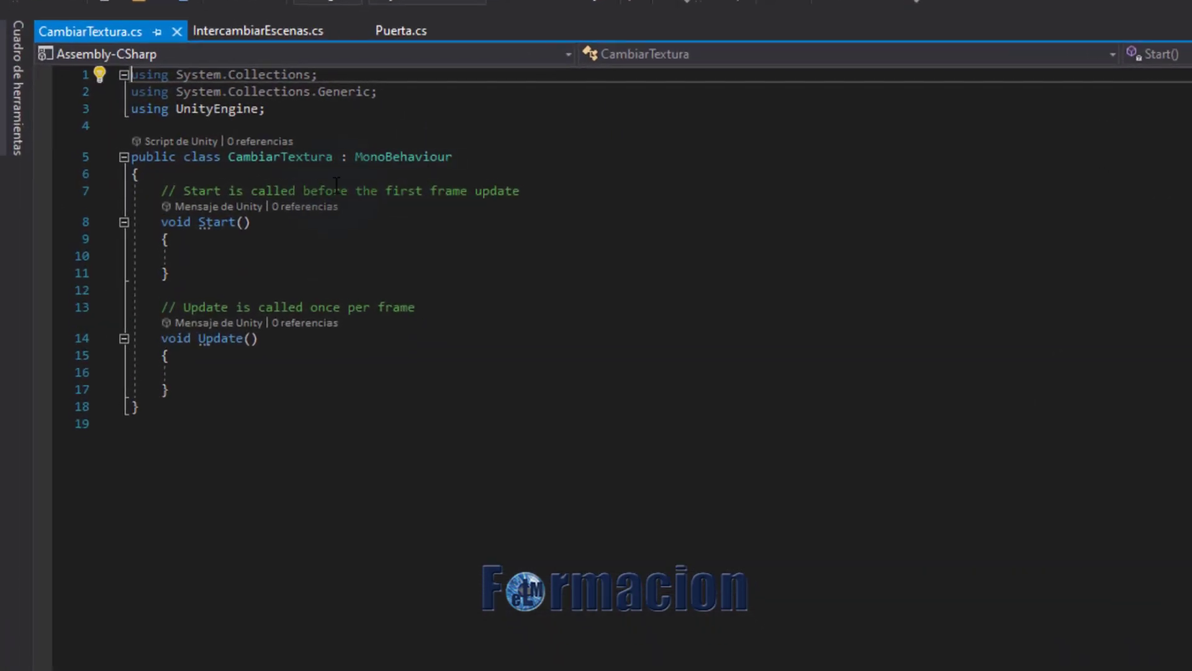
Step: Declare the fields public Texture[] m_Texturas and Renderer mRenderer in CambiarTextura
click(270, 174)
key(Return)
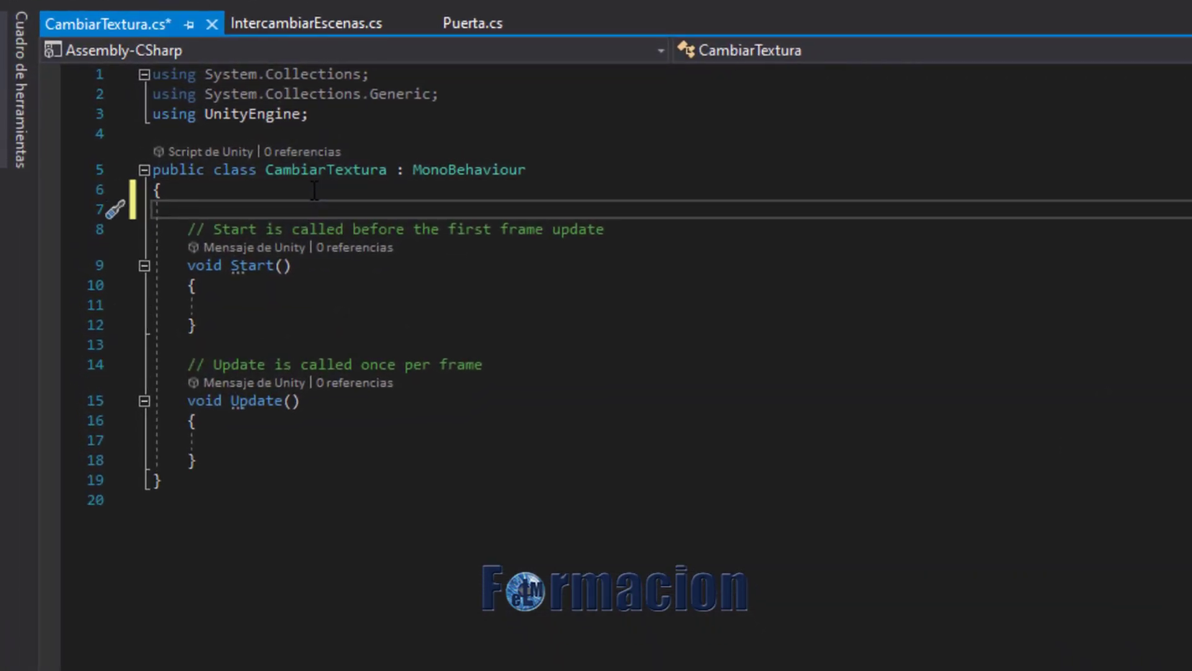
text(pub)
key(Tab)
text(Text)
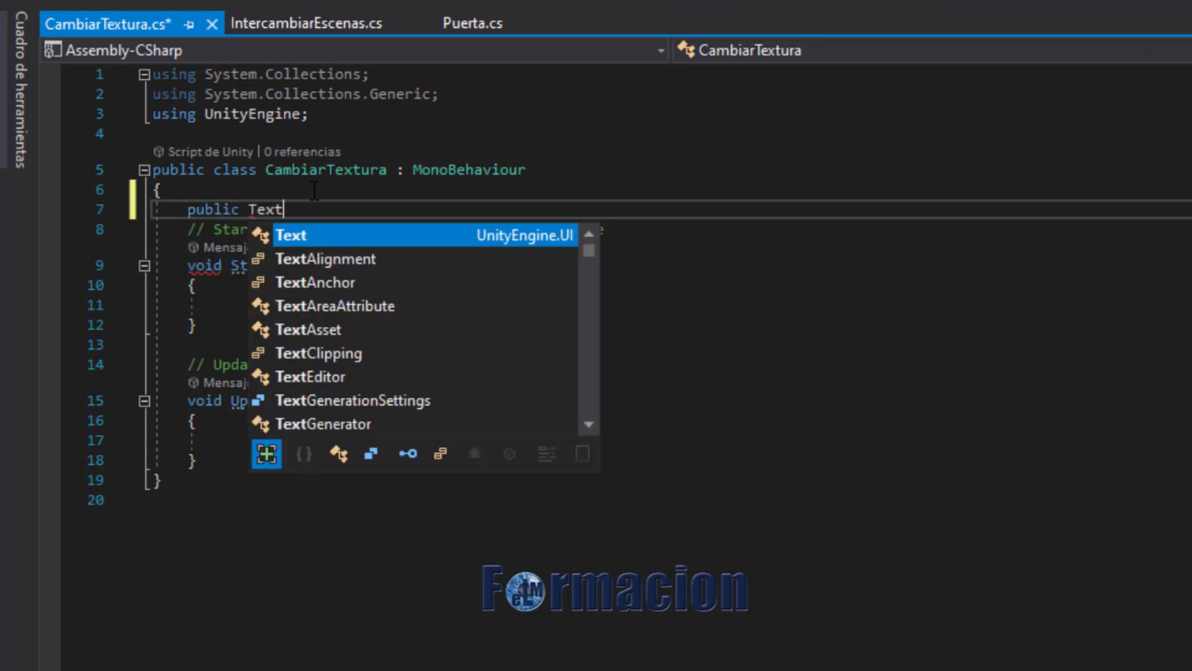
text(u)
key(Tab)
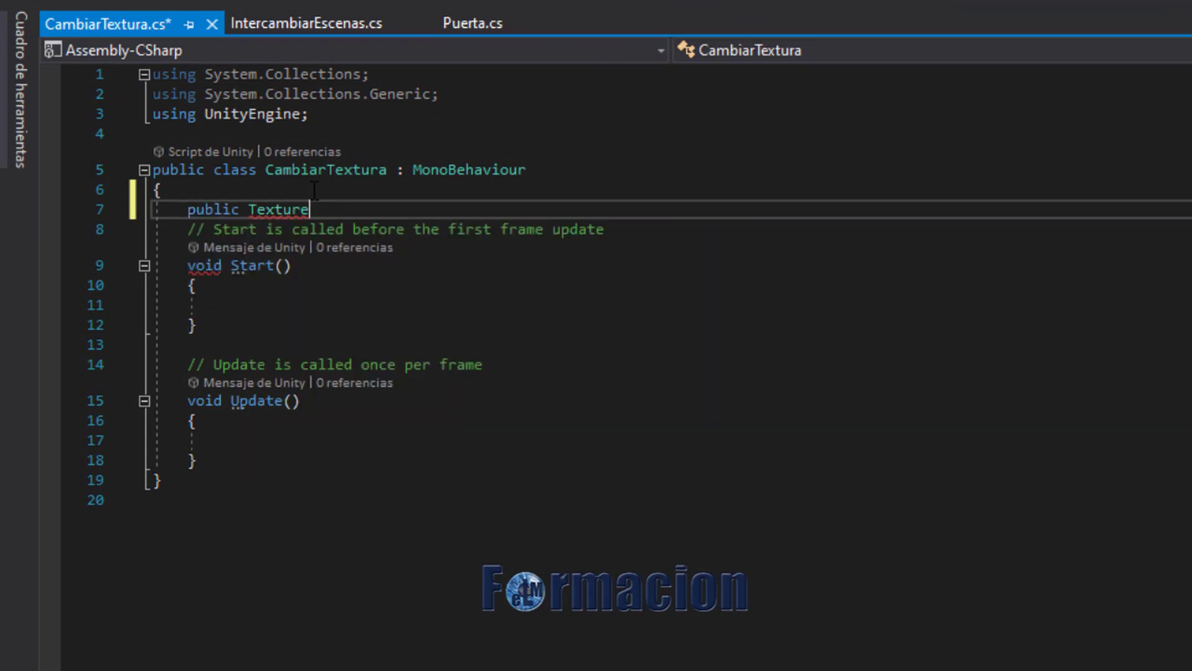
key(BackSpace)
text([)
text( m_T)
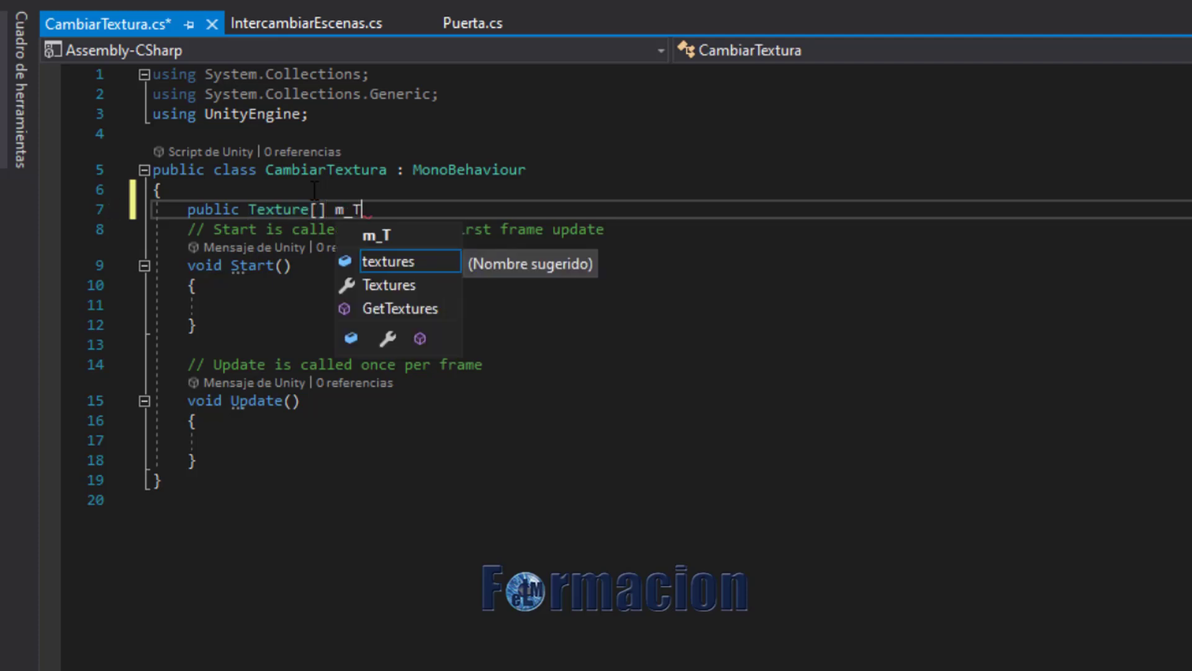
text(;)
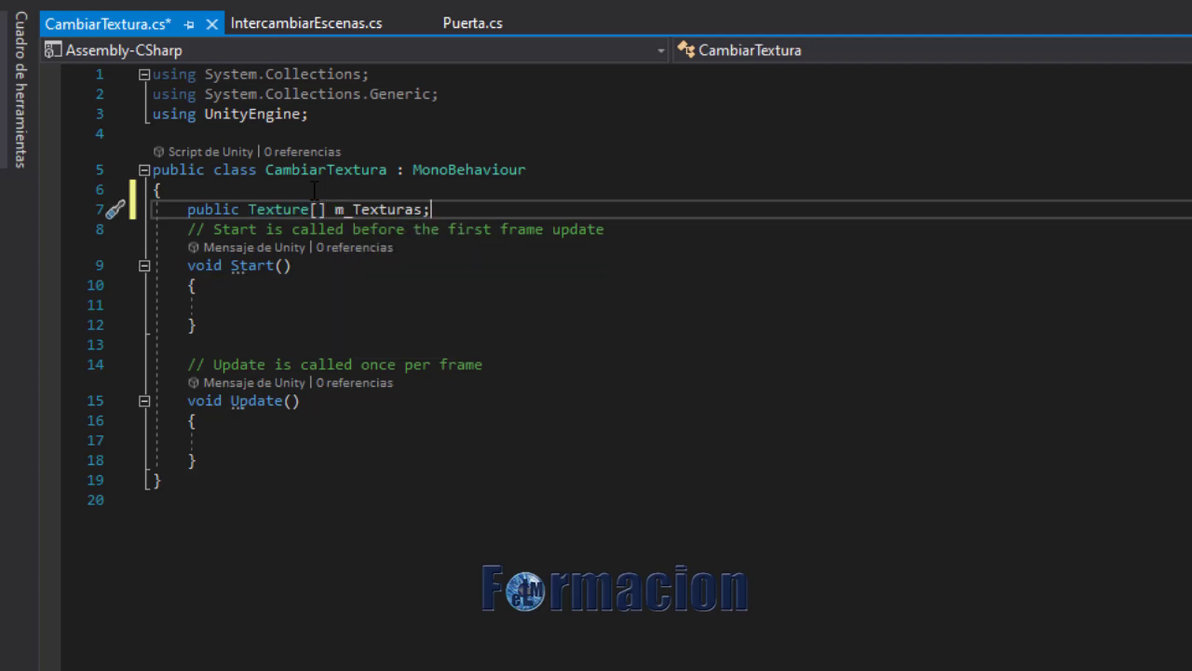
key(Return)
text(Rende)
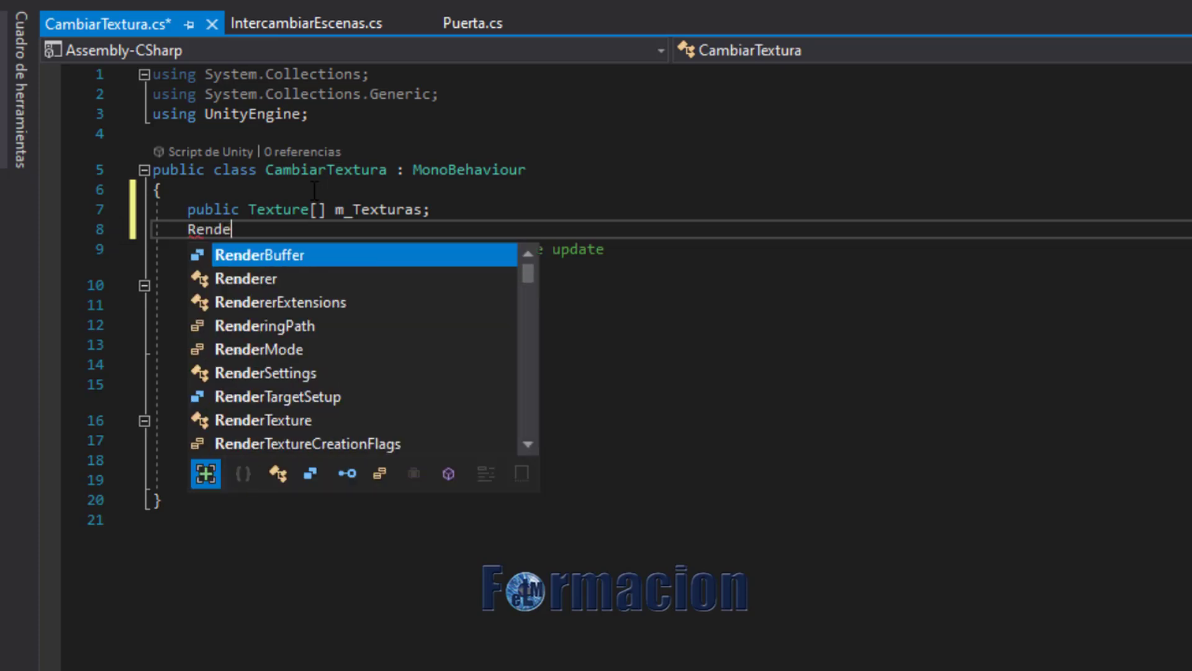
key(Down)
key(Tab)
text(mR)
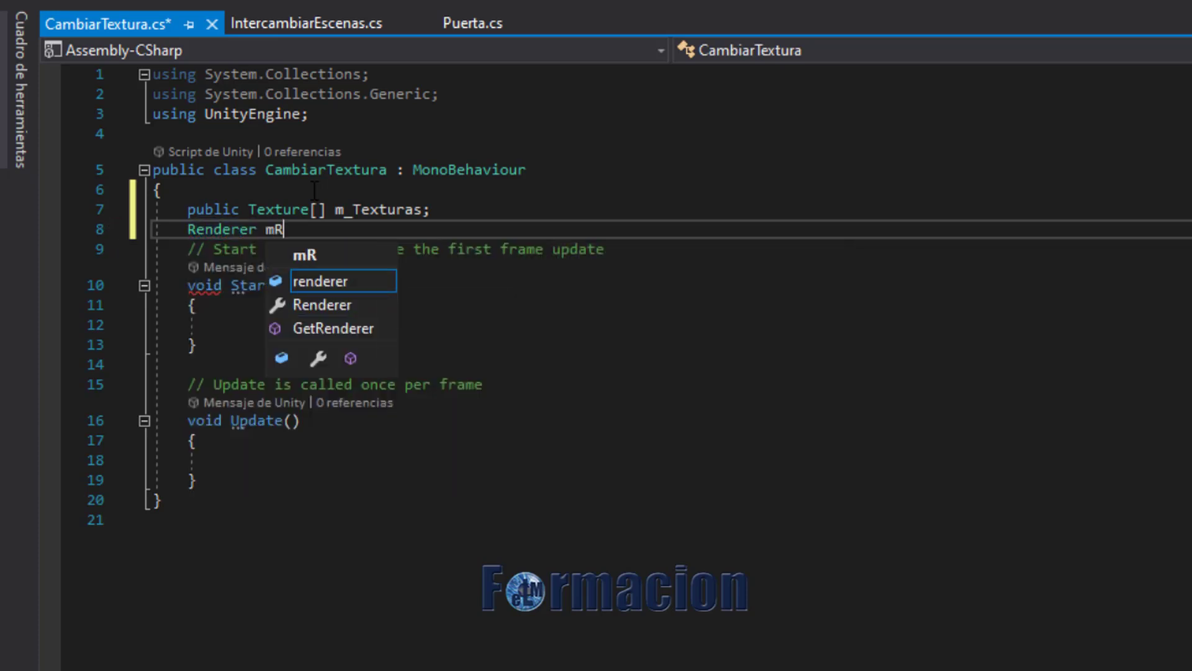
text(enderer)
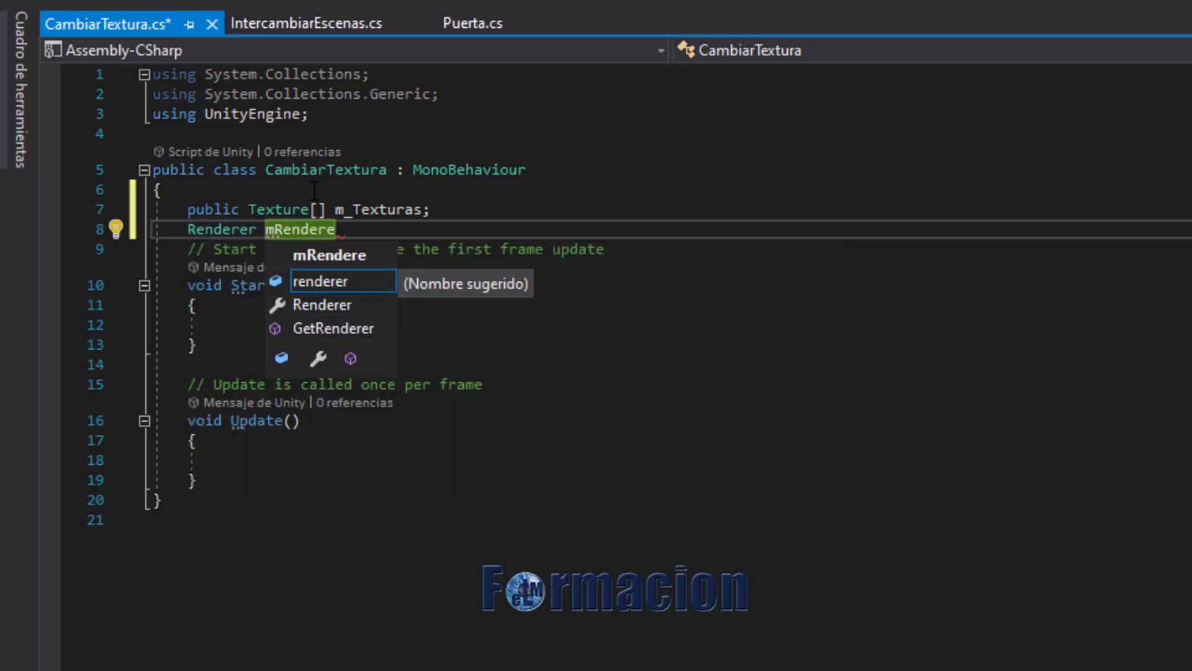
text(;)
key(Return)
Step: Assign mRenderer = GetComponent<Renderer>() in Start and remove the Update method
click(262, 338)
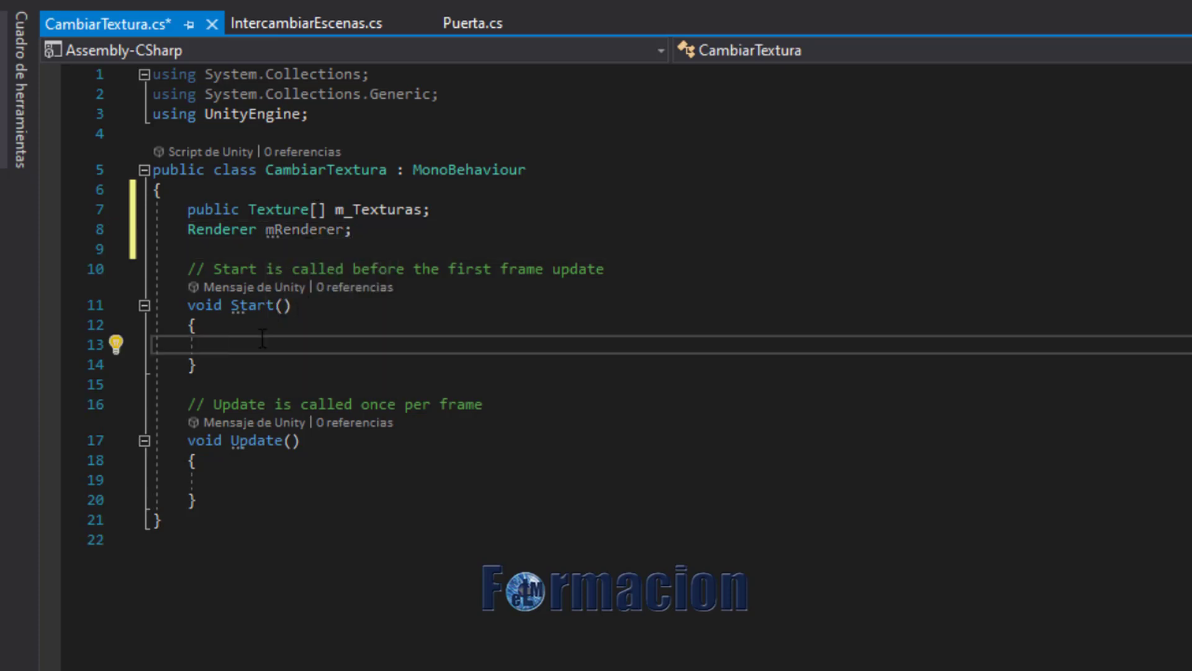
text(mR)
key(Tab)
text(= G)
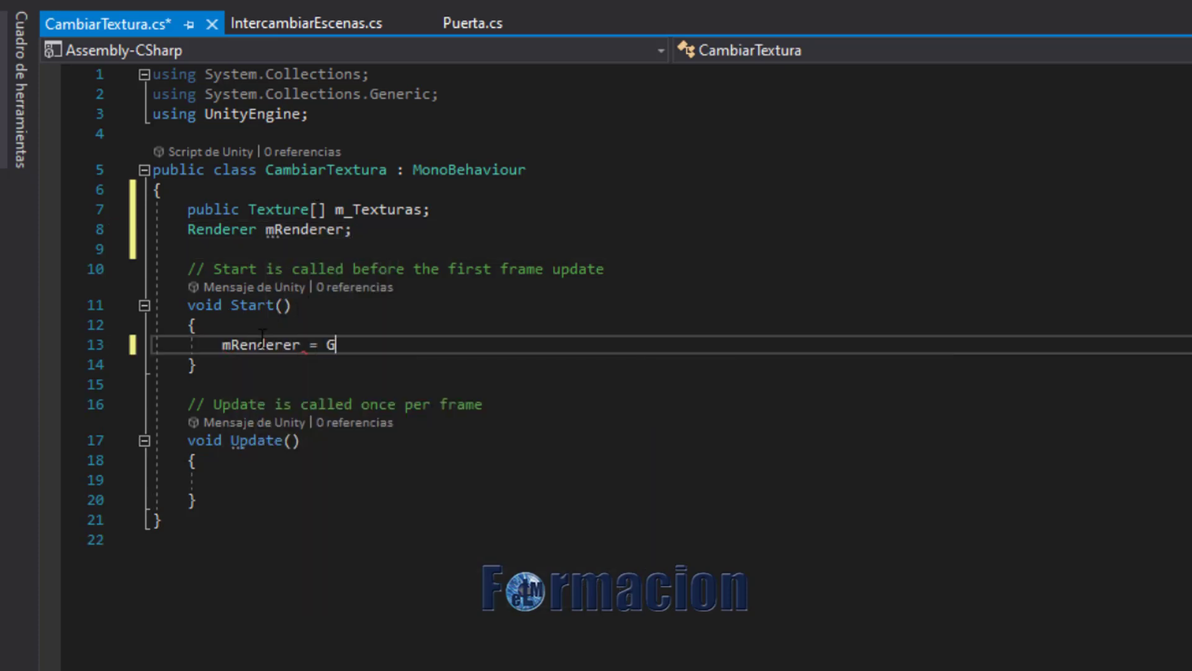
text(et)
key(Tab)
text(<)
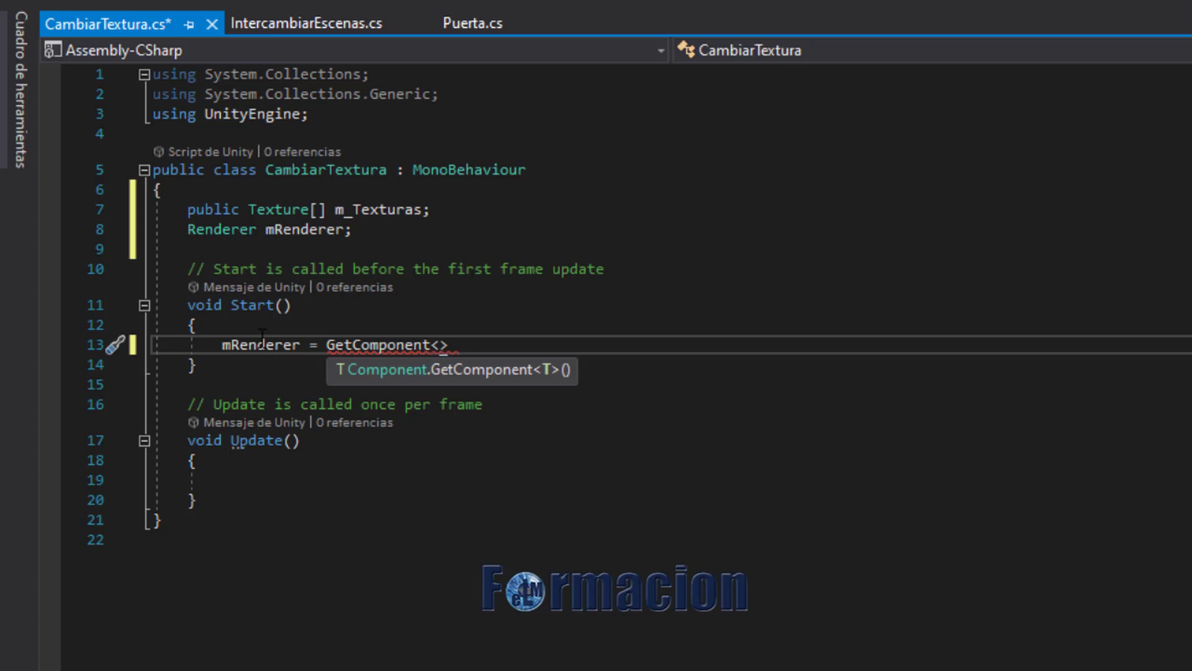
text(Re)
key(Tab)
text(>()
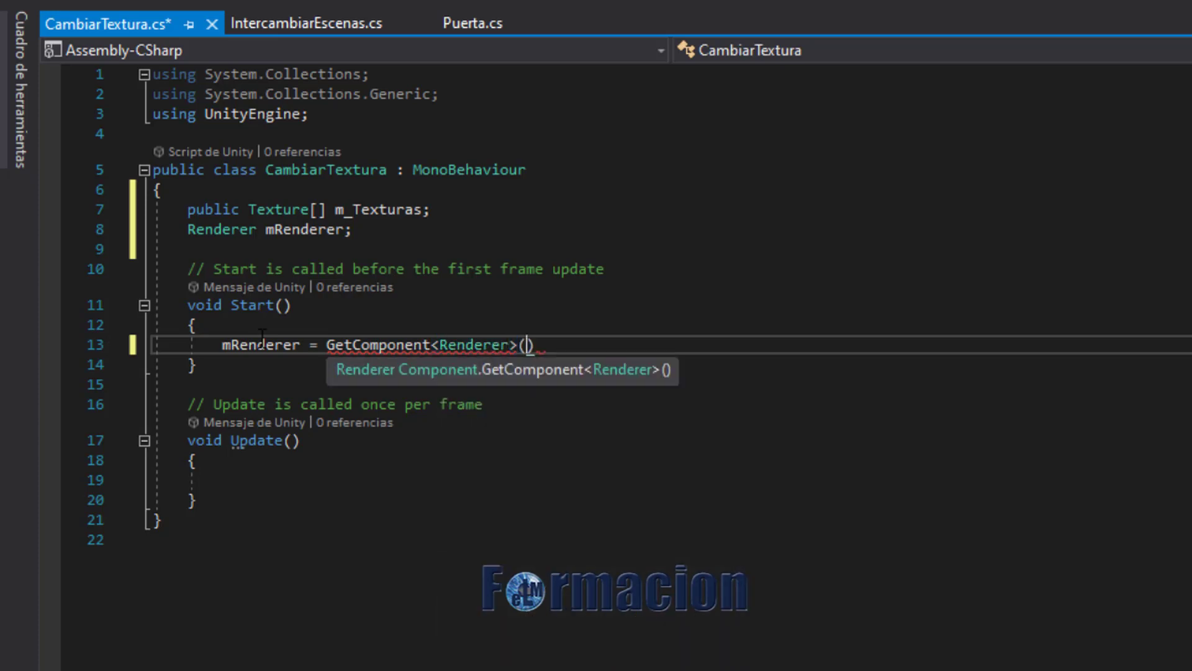
text();)
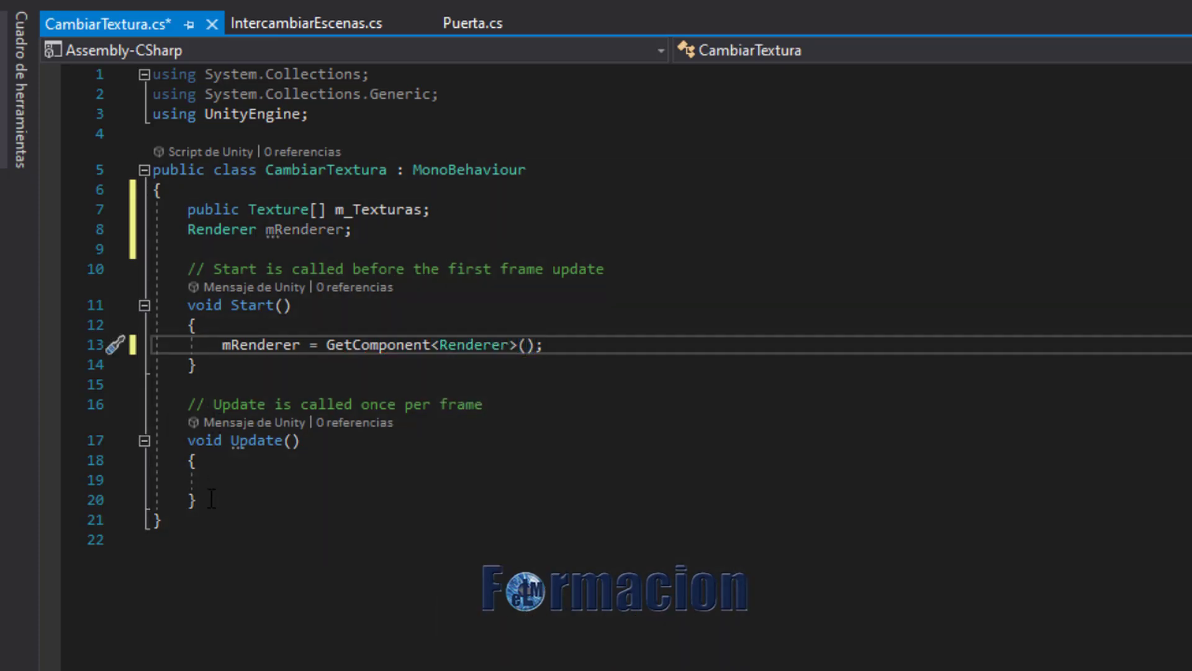
drag(211, 498, 184, 416)
Step: Write a public CastroCaldelas method that sets _MainTex to m_Texturas[0]
text(p)
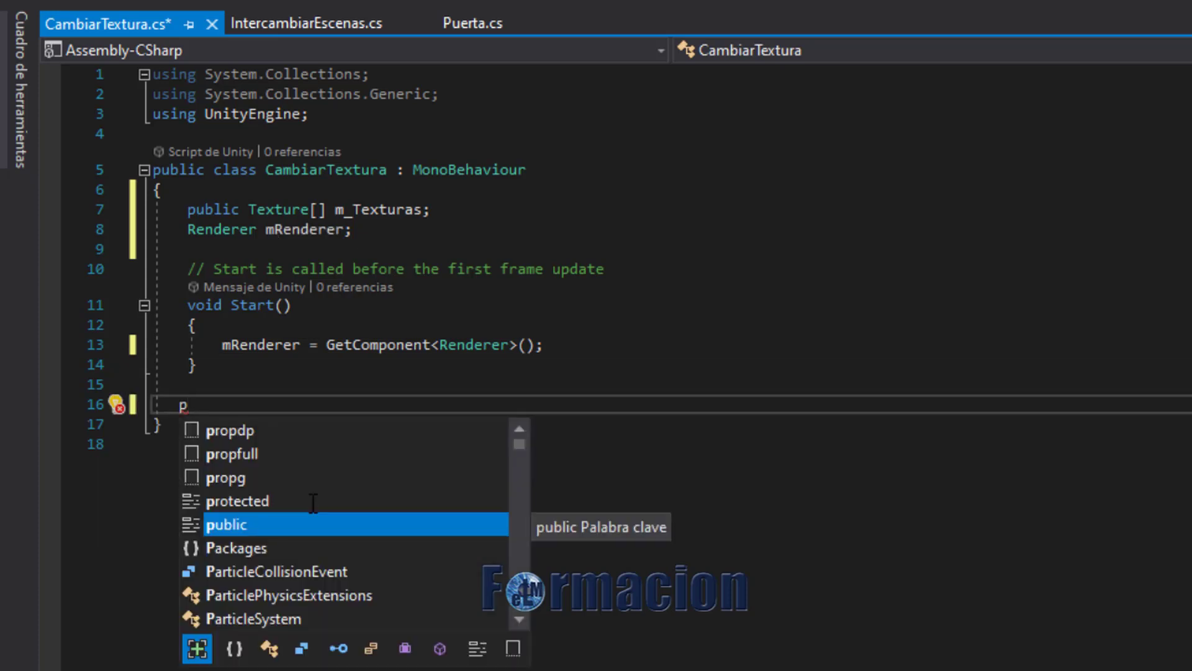
text(ublic void C)
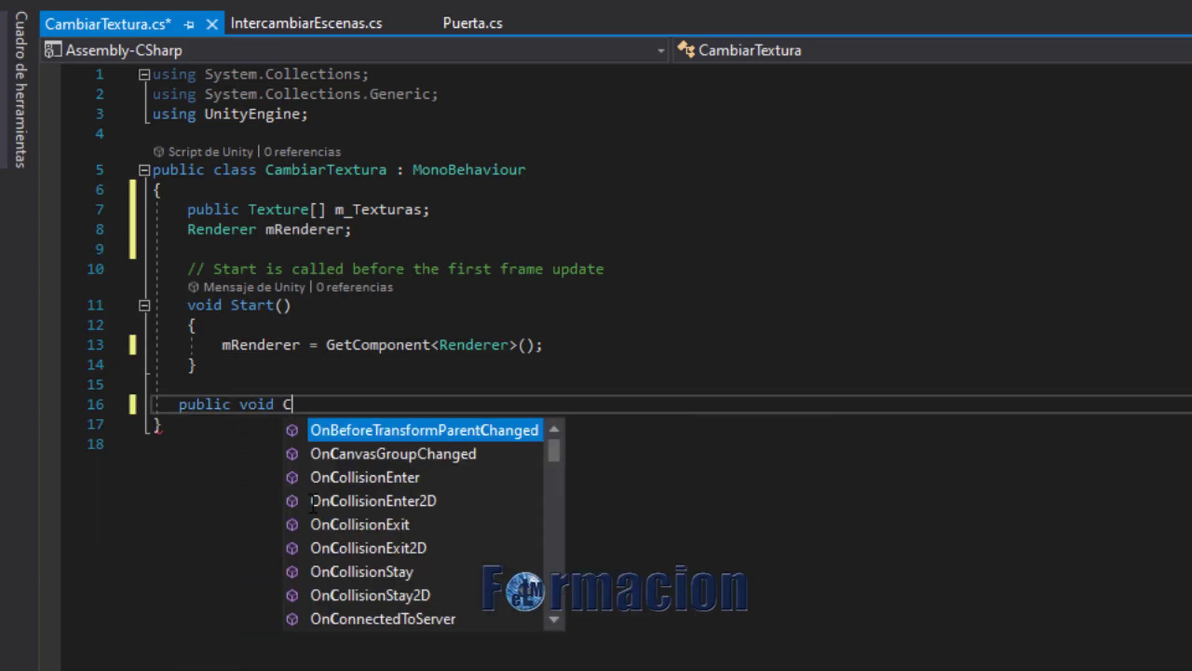
text(astroCaldelas)
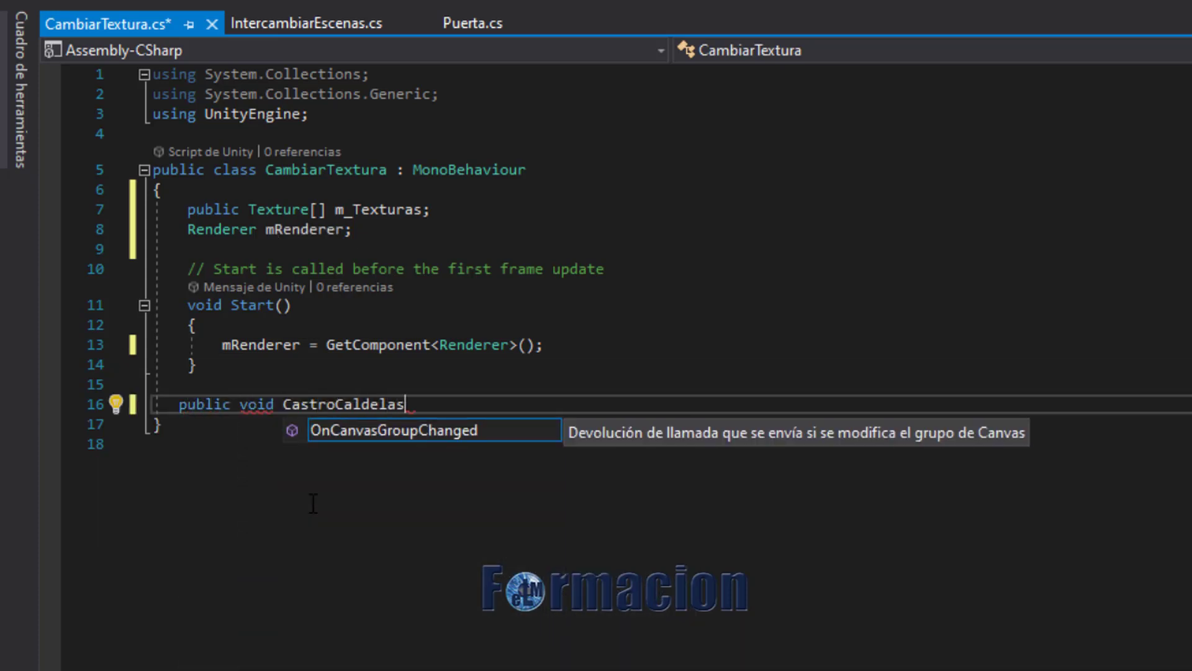
text(() {)
key(Return)
text(mRenderer)
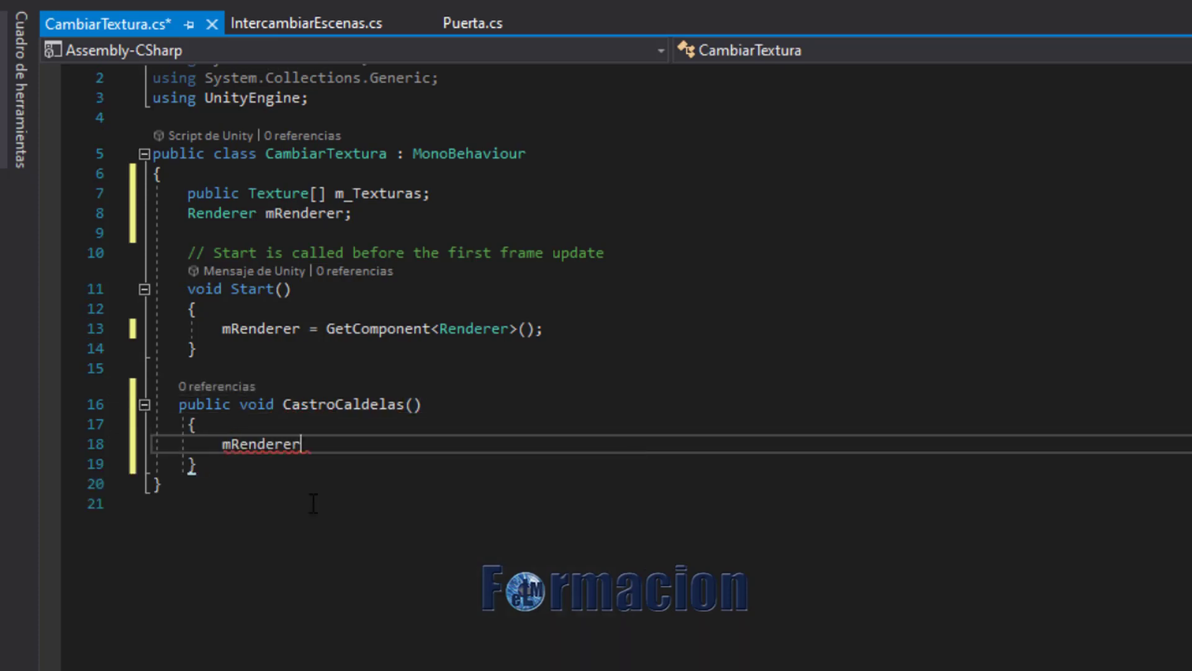
text(.ma)
key(Tab)
text(.Se)
key(Down)
key(Tab)
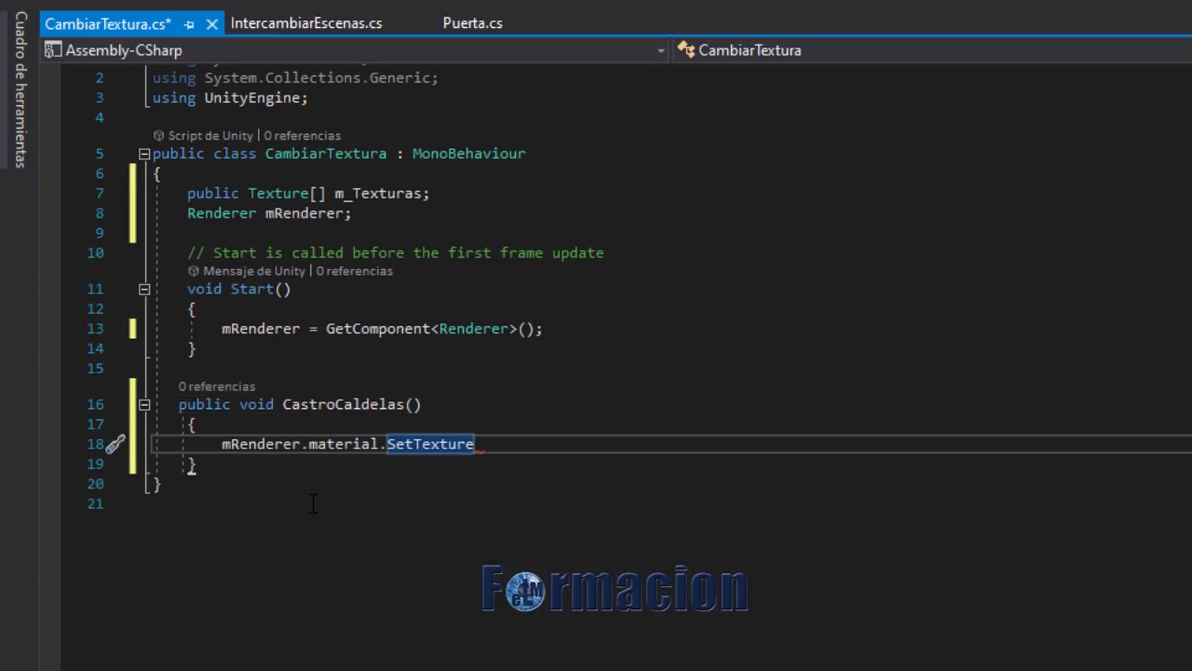
text(("_Main)
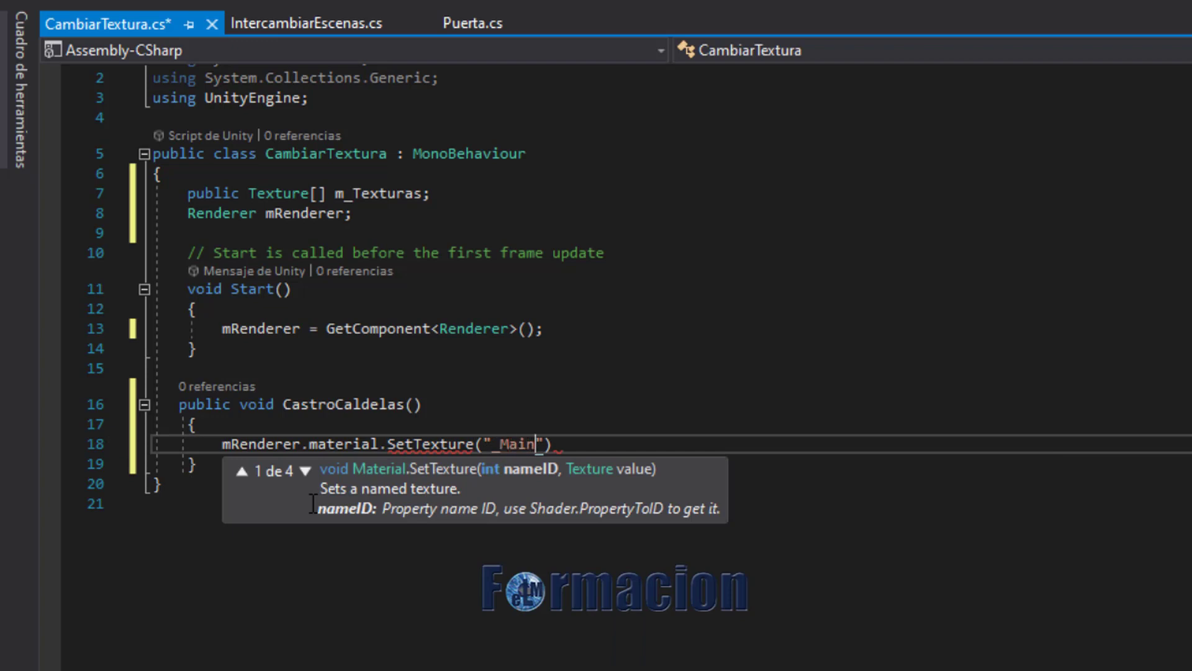
text(, mRenderer T)
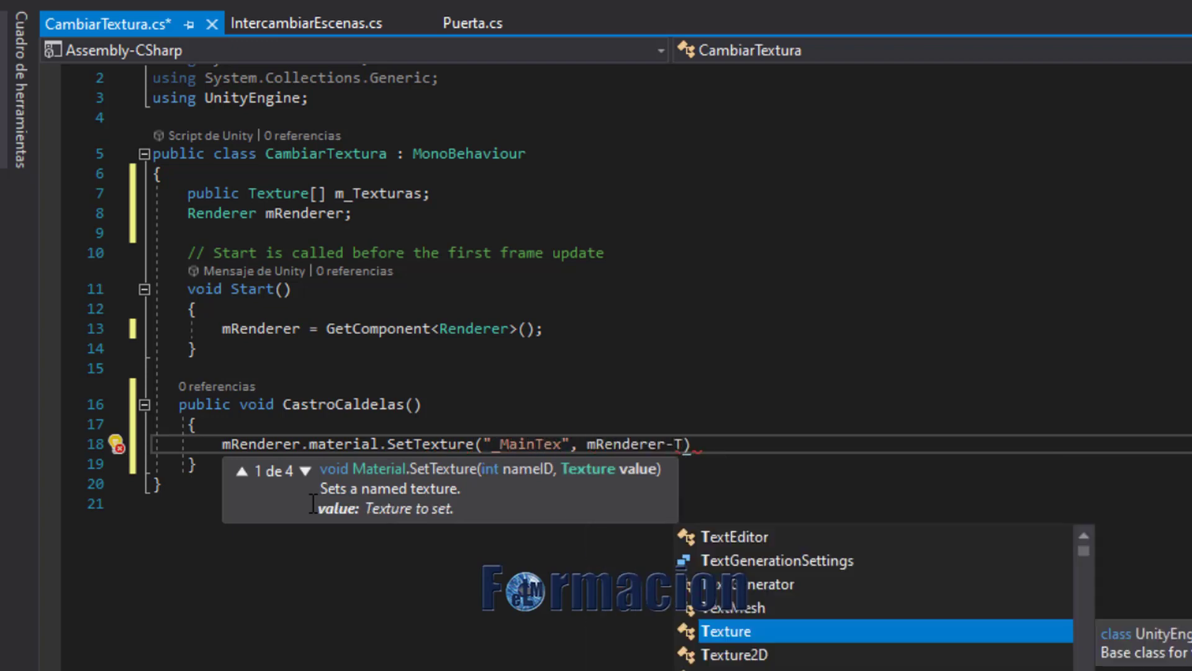
key(BackSpace)
key(BackSpace)
key(BackSpace)
key(BackSpace)
key(BackSpace)
key(BackSpace)
key(BackSpace)
key(BackSpace)
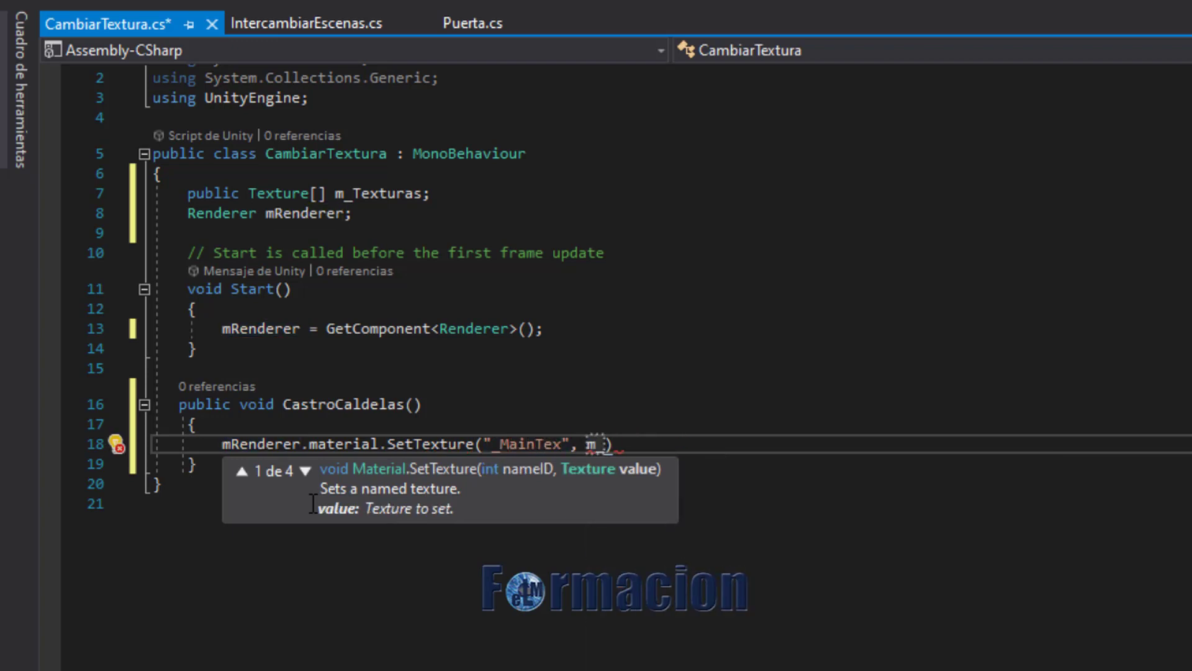
text(_Textura)
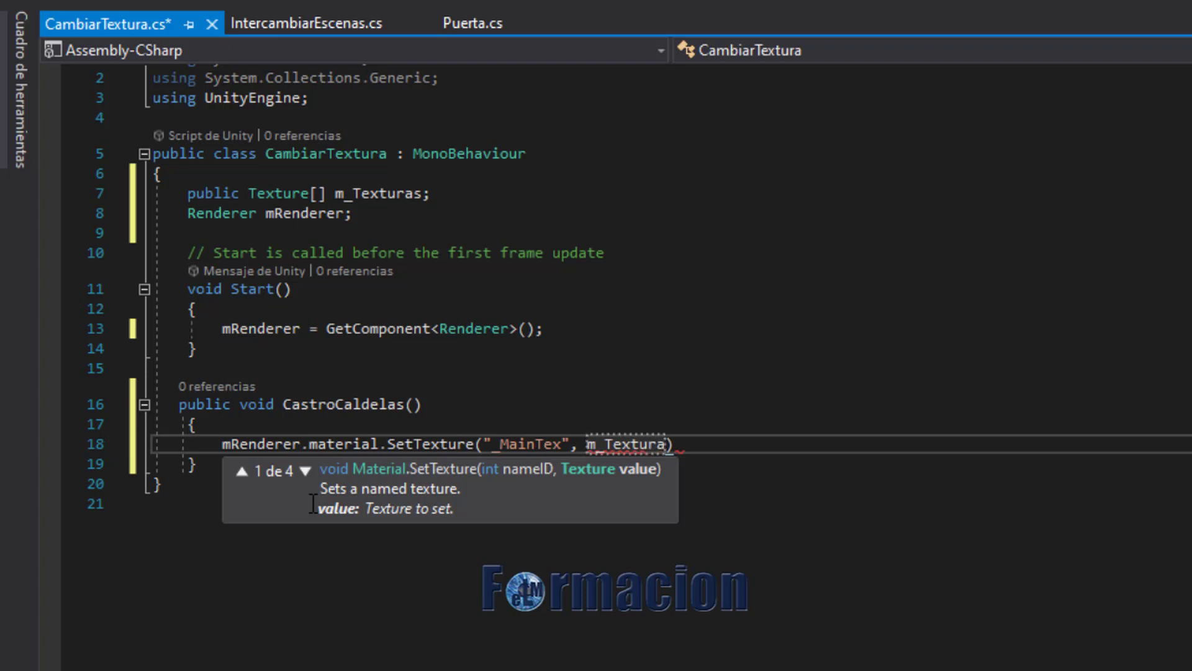
text(s[0)
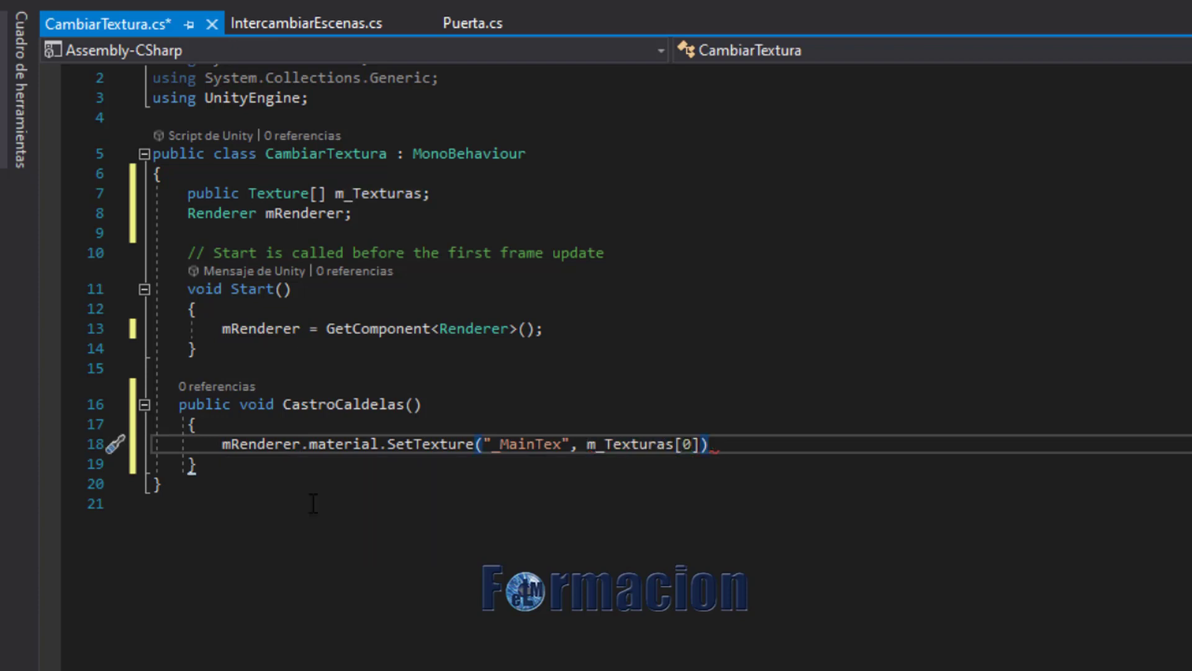
Step: Duplicate it as a Panorama method using m_Texturas[1], save, and return to Unity
drag(197, 467, 179, 405)
key(ctrl+c)
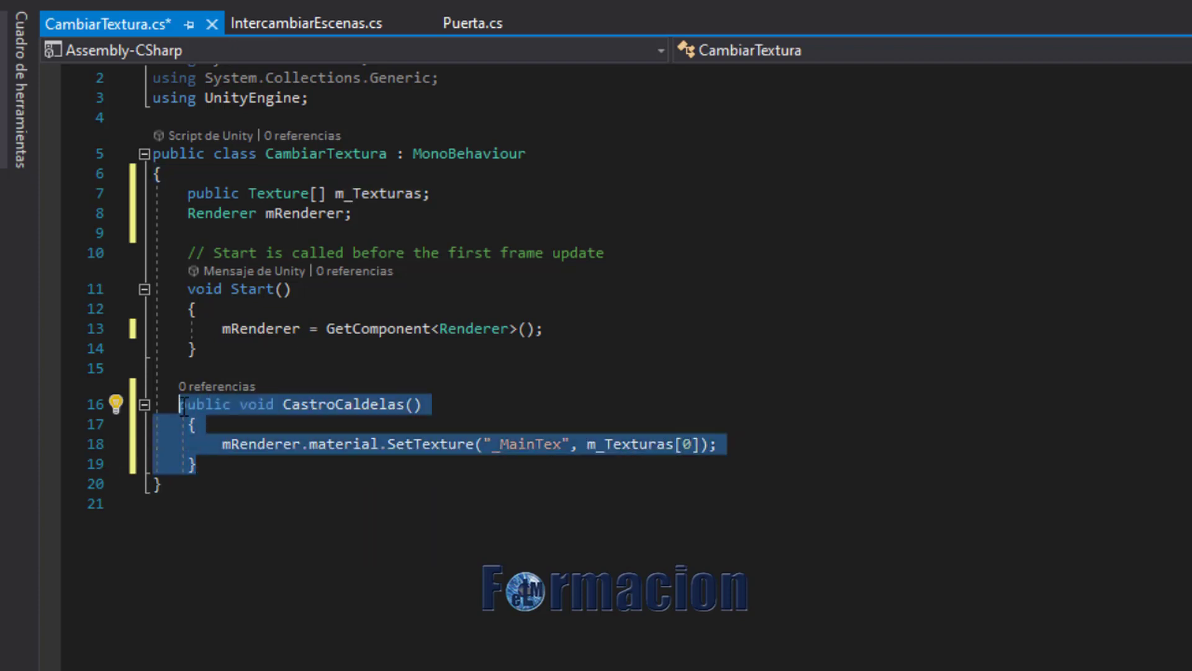
click(226, 466)
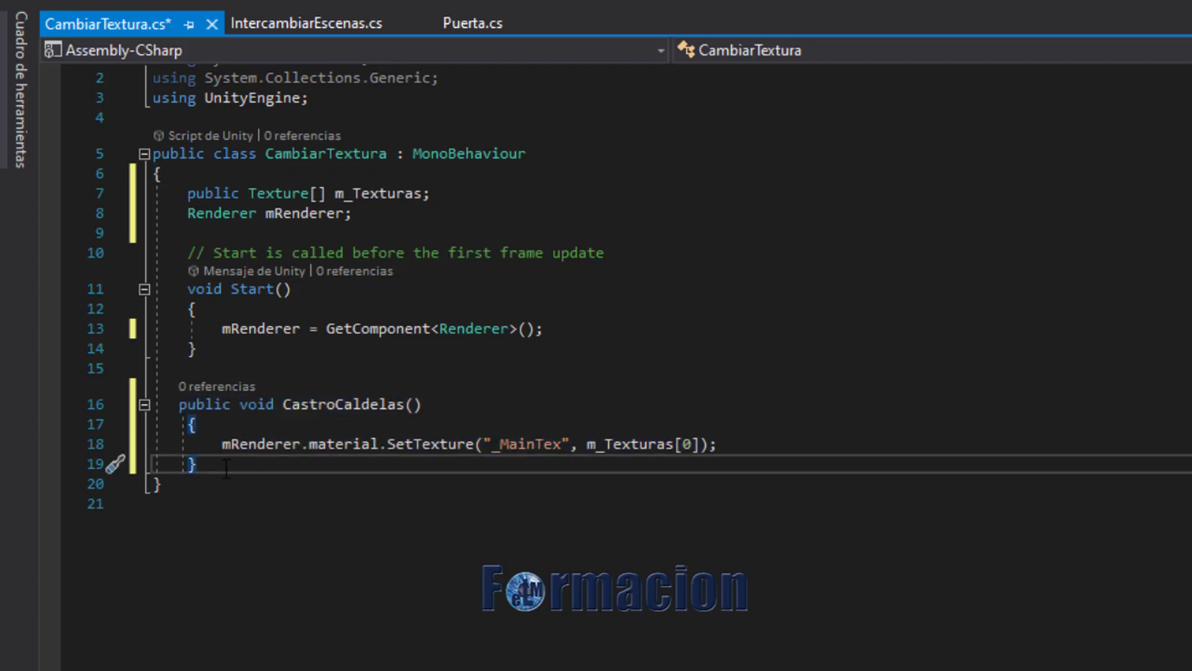
key(Return)
key(Return)
key(ctrl+v)
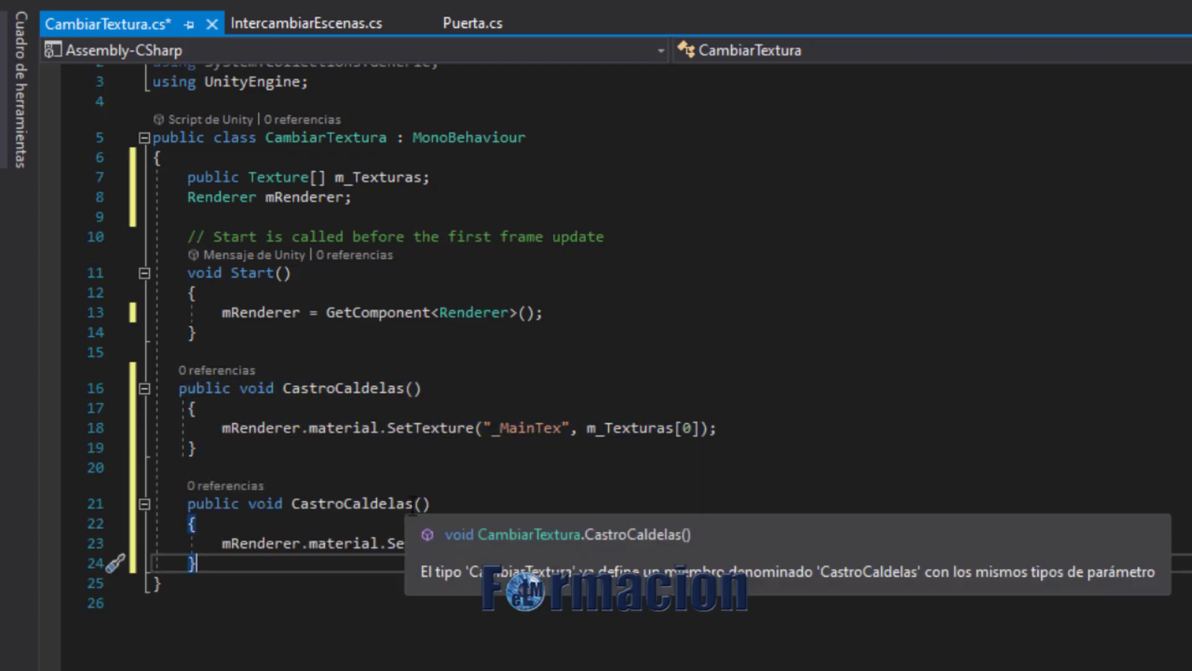
click(421, 503)
text(P)
key(BackSpace)
key(BackSpace)
key(BackSpace)
key(BackSpace)
key(BackSpace)
key(BackSpace)
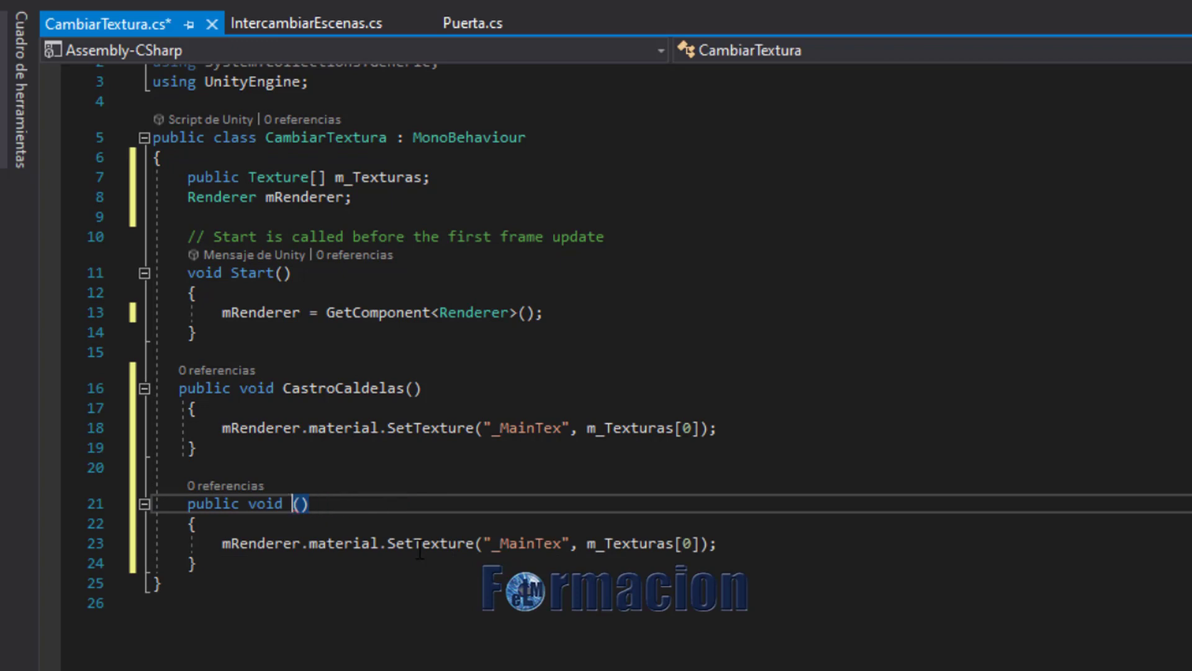
text(Panorama)
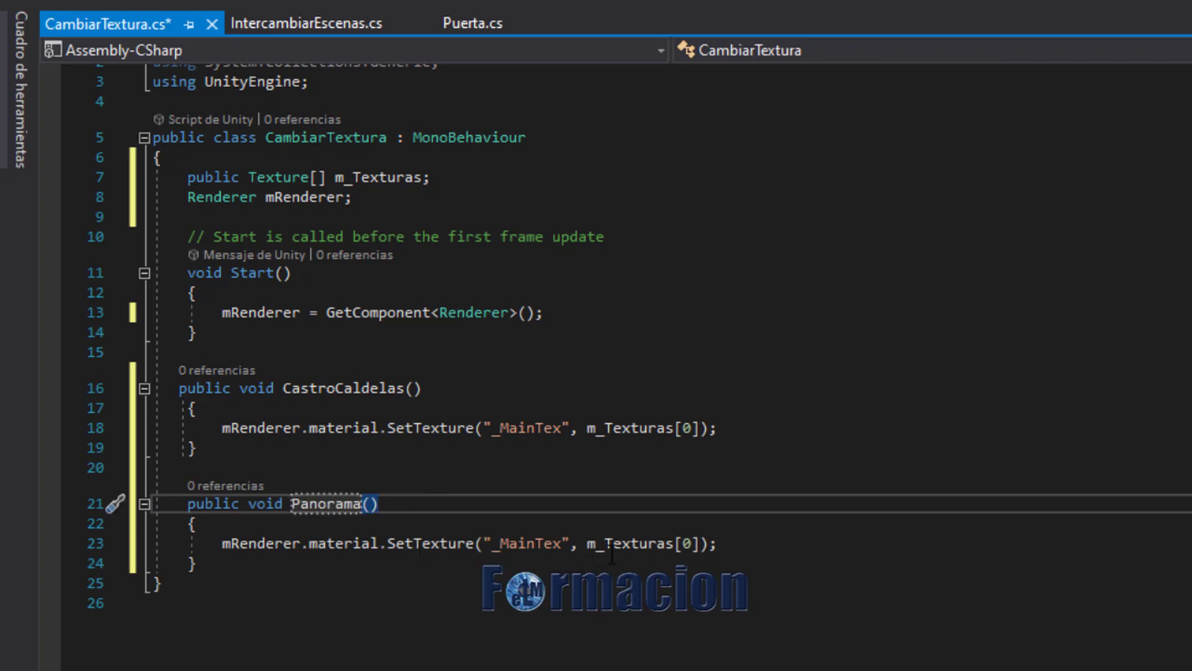
click(692, 544)
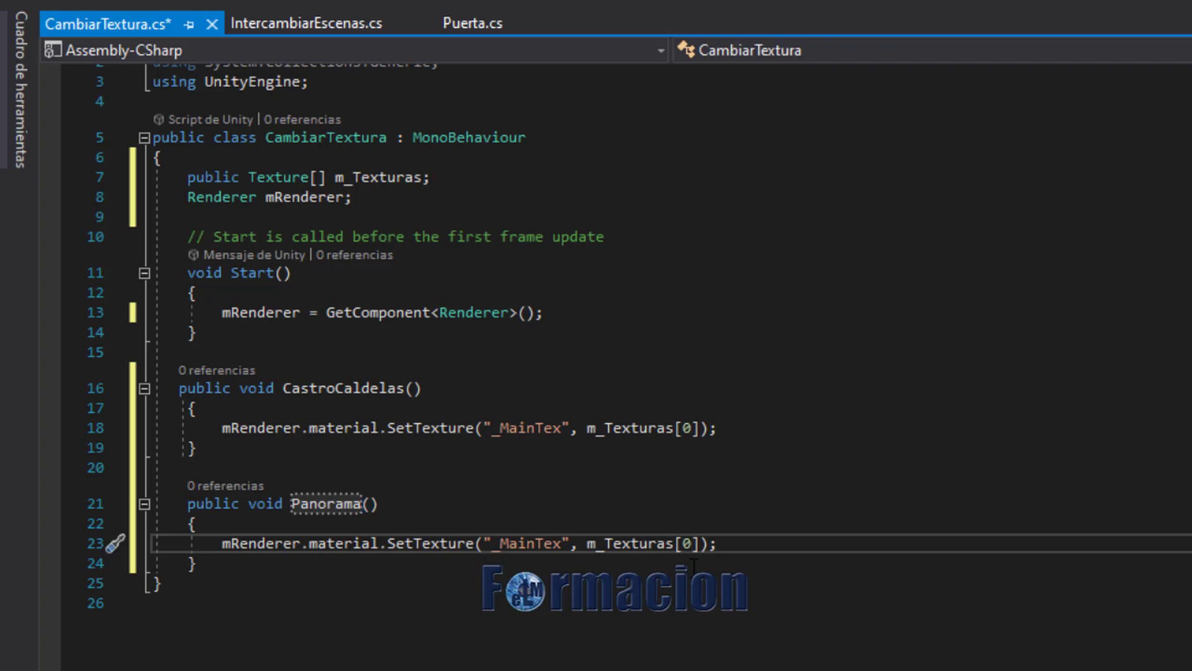
key(BackSpace)
text(1)
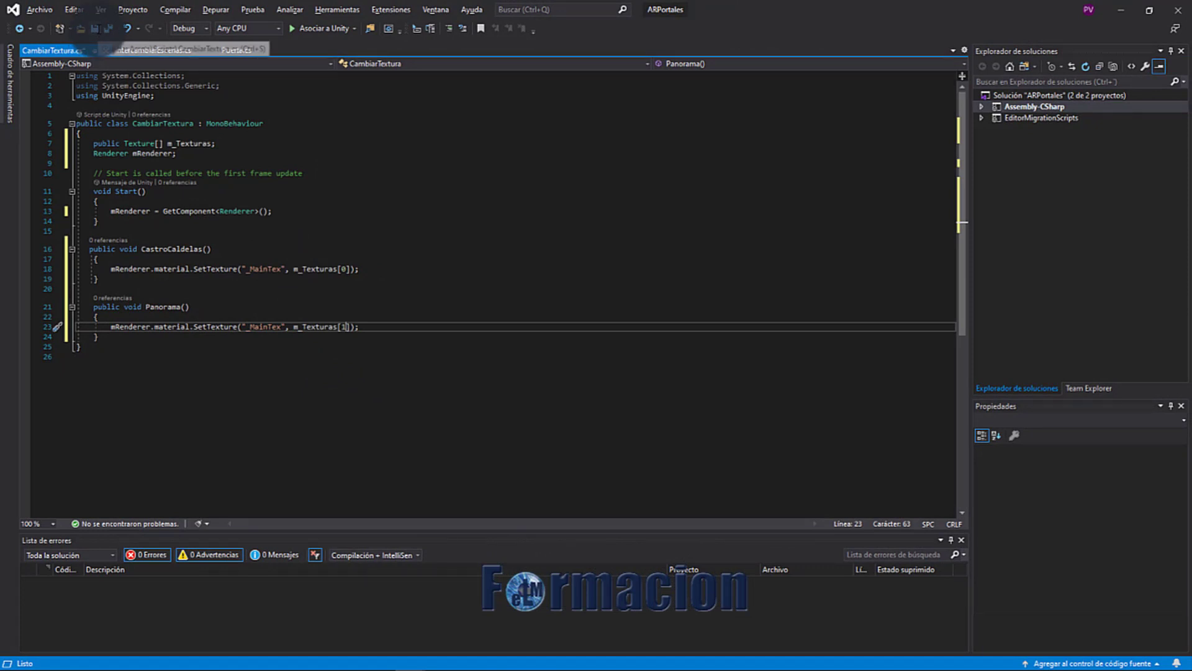
click(94, 28)
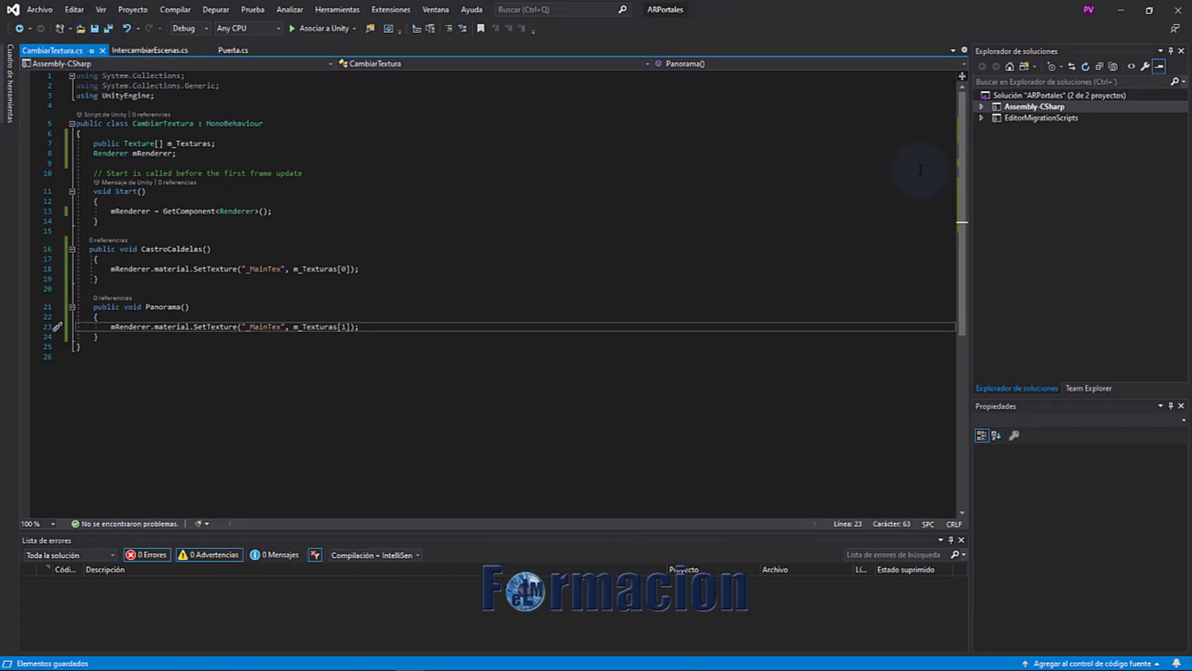
click(1178, 9)
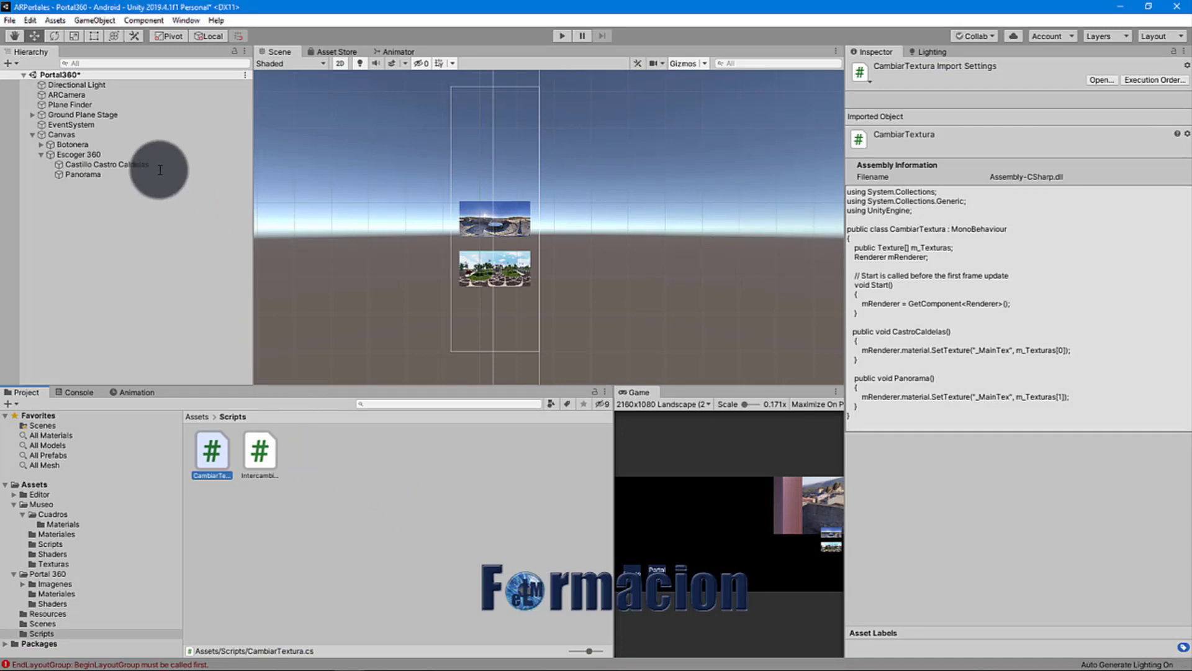
Step: Expand Ground Plane Stage > Portal 360 and attach the CambiarTextura script to Esfera 360
click(34, 116)
click(34, 116)
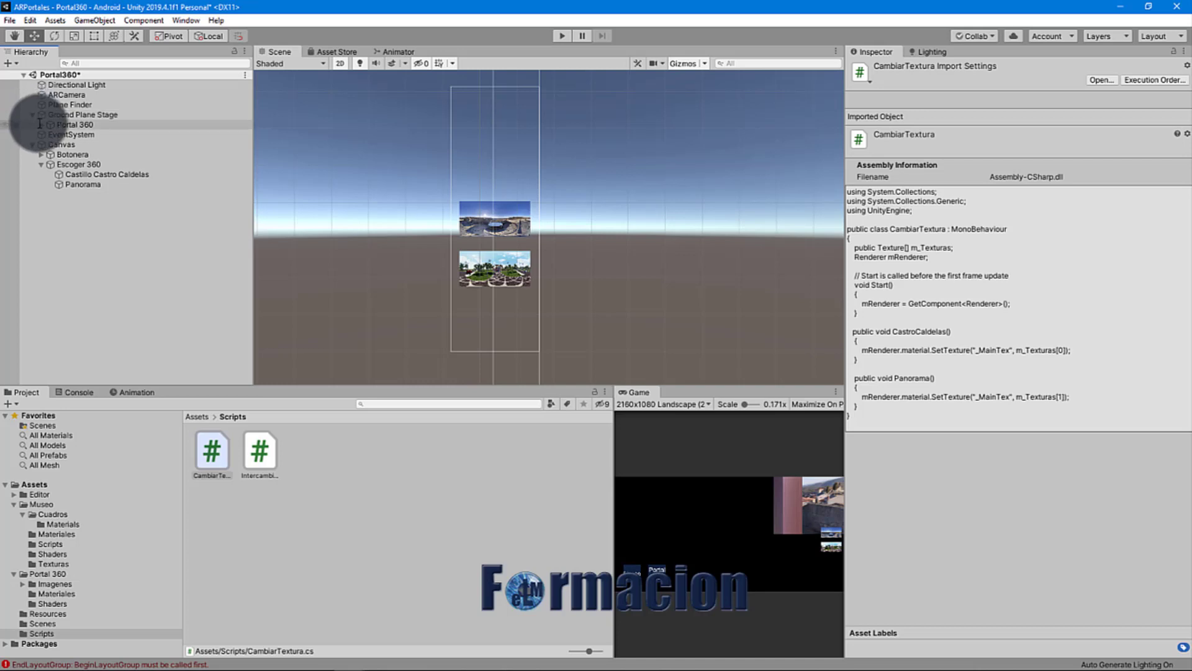
click(41, 124)
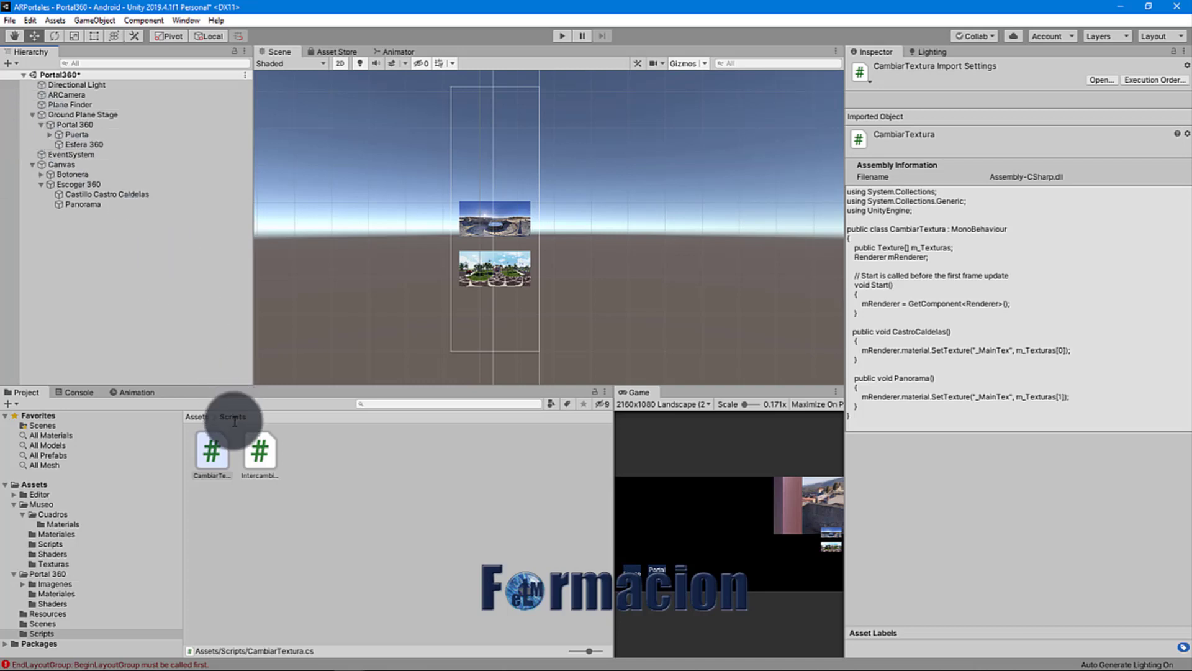
drag(224, 452, 88, 144)
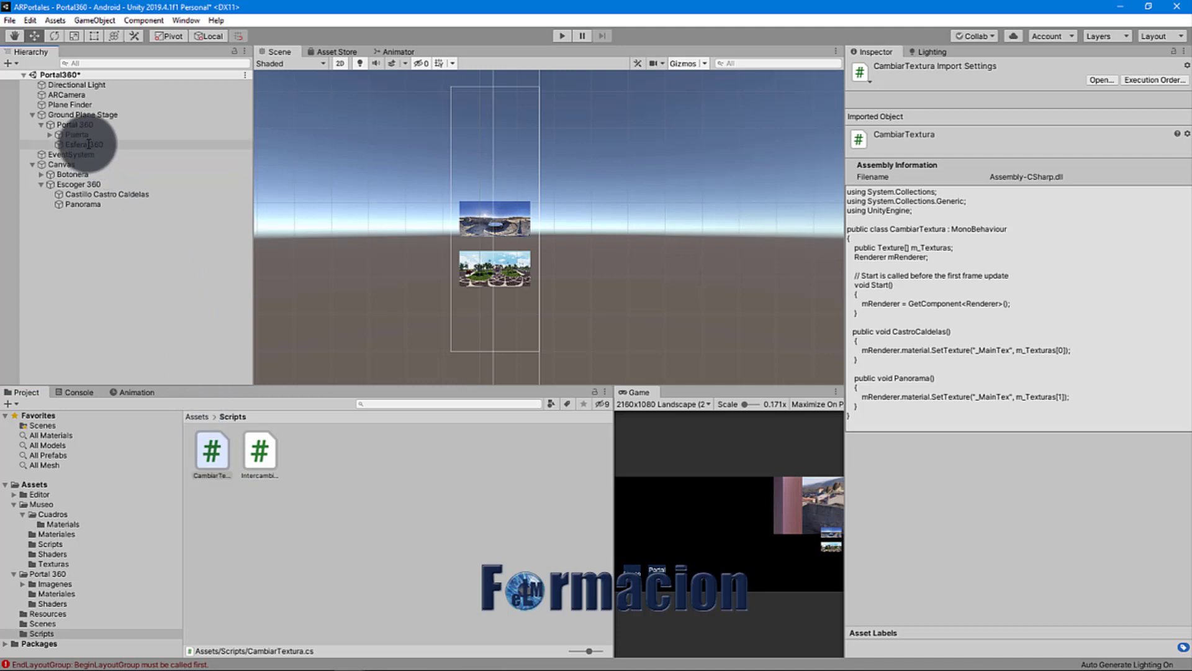
click(88, 144)
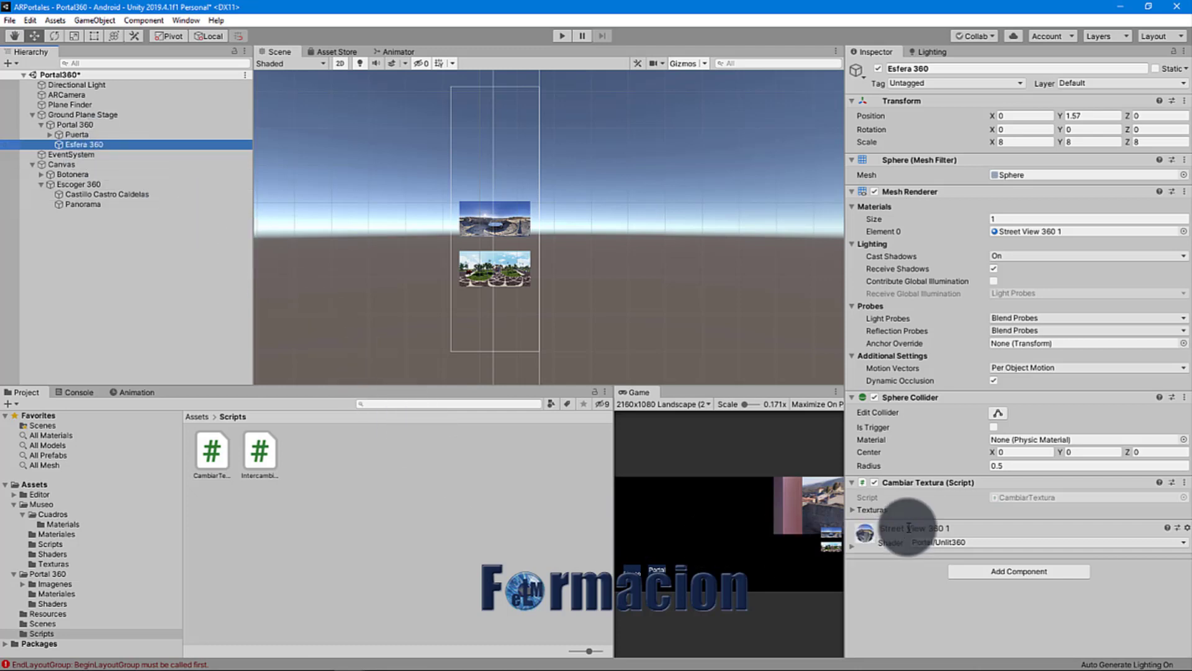
Step: Fill the Texturas array with Street View 360 1 and Panorama 01 from Imagenes
click(855, 508)
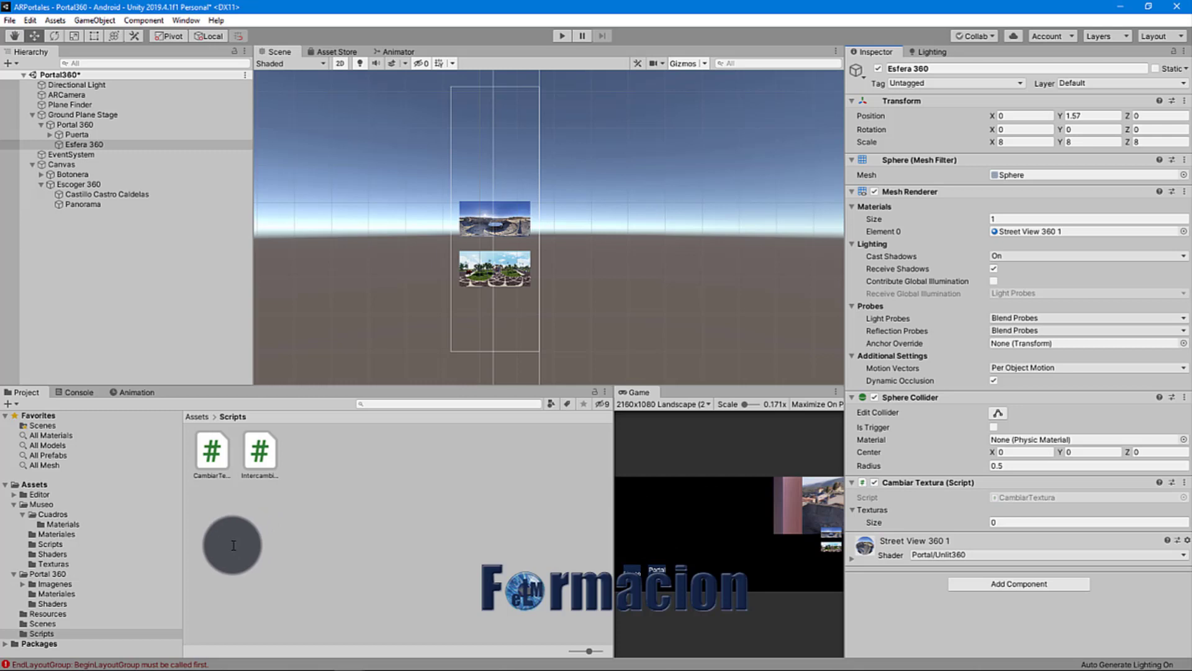
click(56, 584)
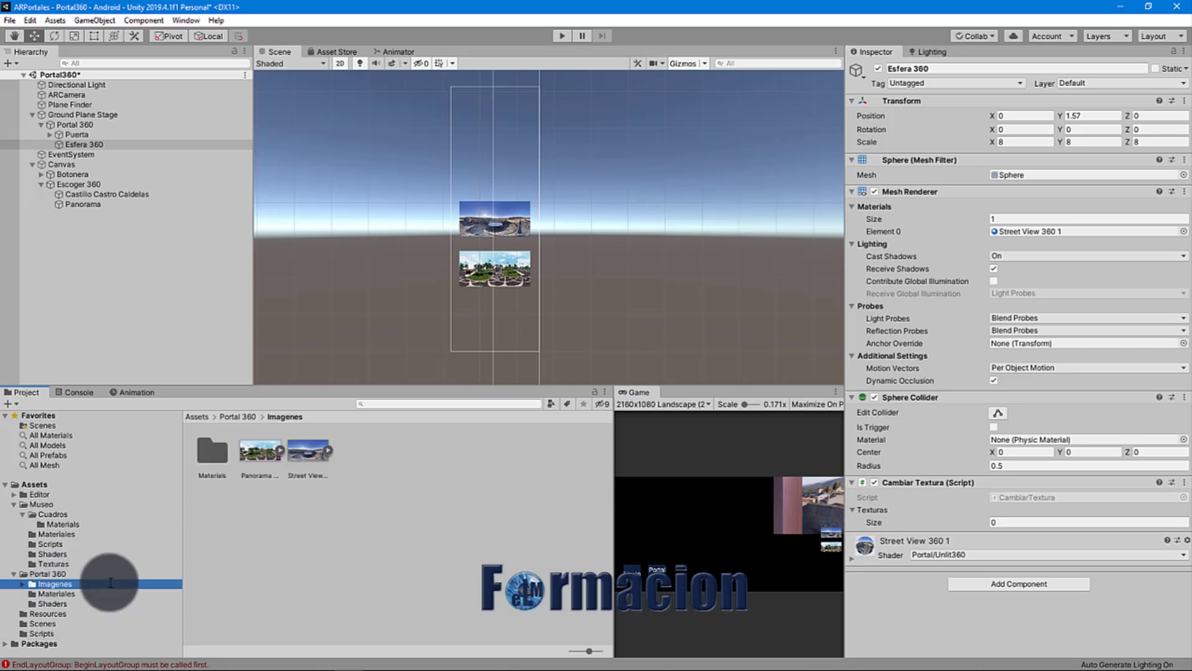
drag(308, 451, 930, 484)
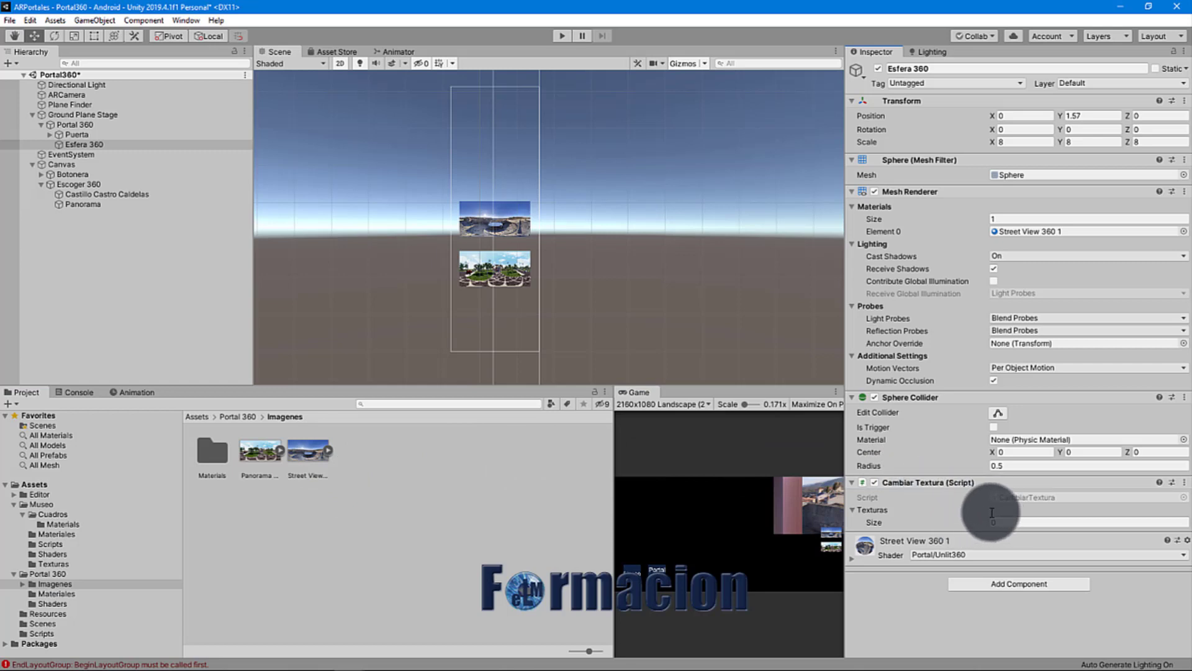
drag(930, 485, 997, 511)
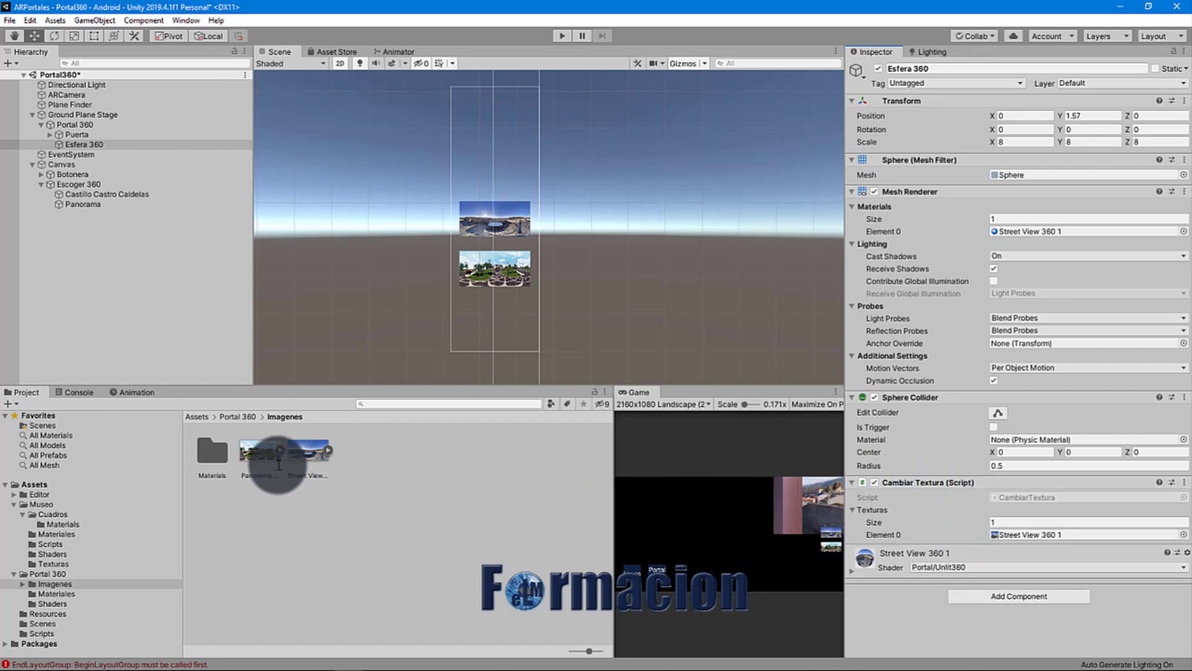
drag(261, 453, 1007, 510)
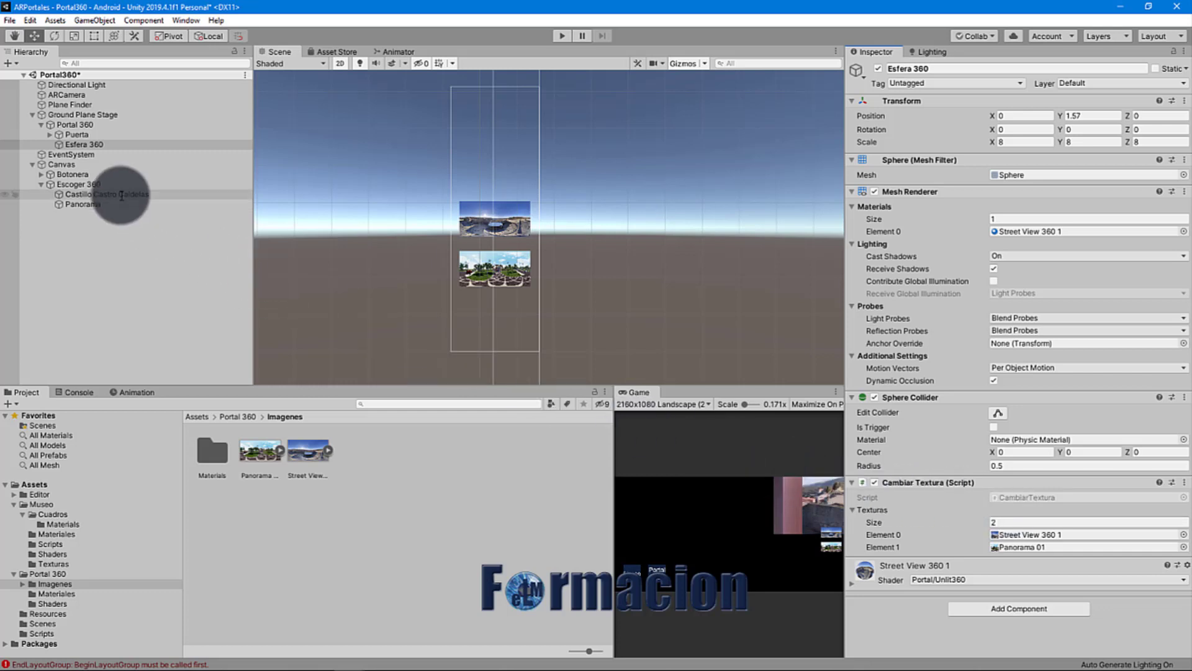
Step: Add a Button component to the Castillo Castro Caldelas thumbnail
click(121, 194)
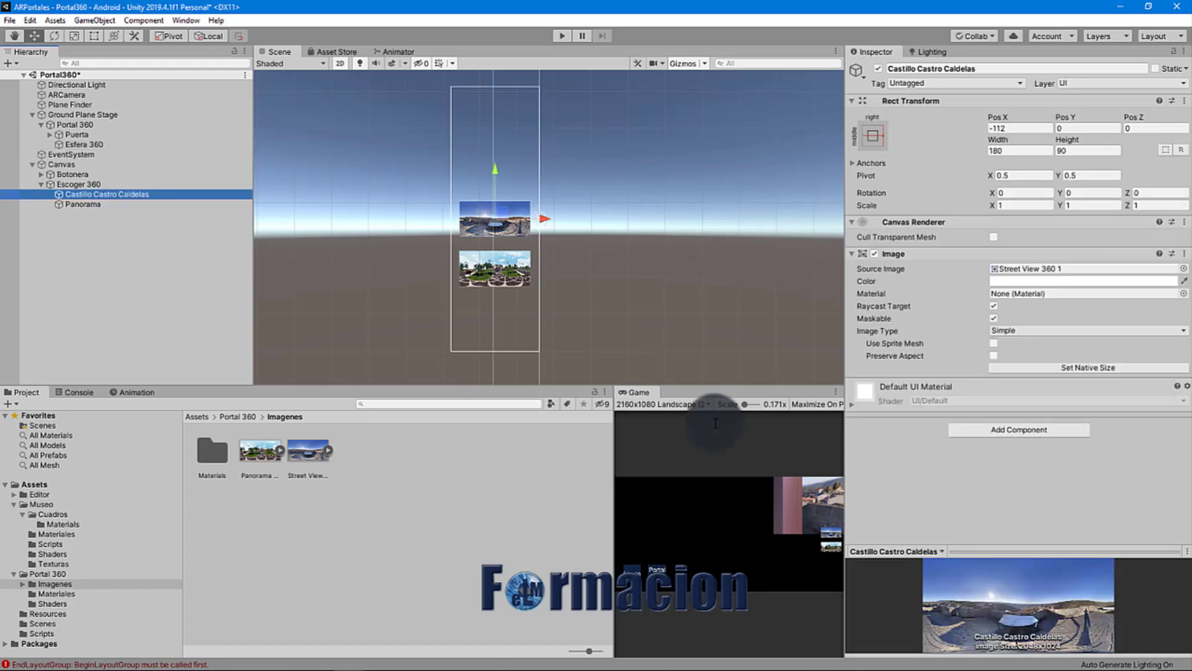
click(997, 427)
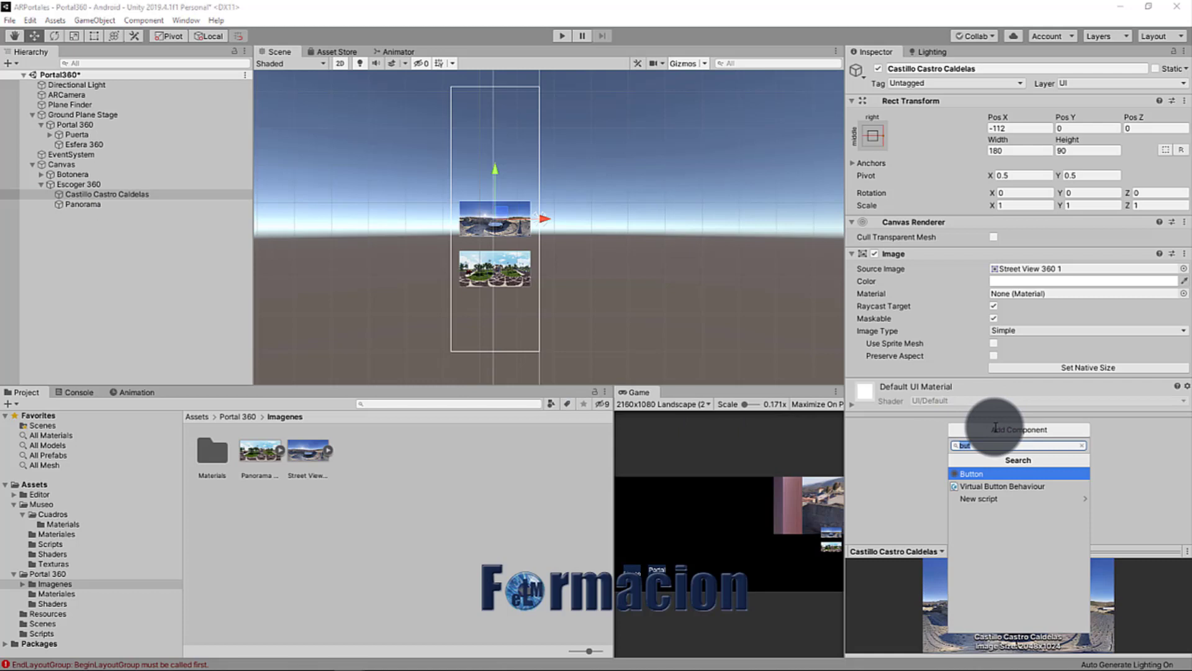
click(976, 473)
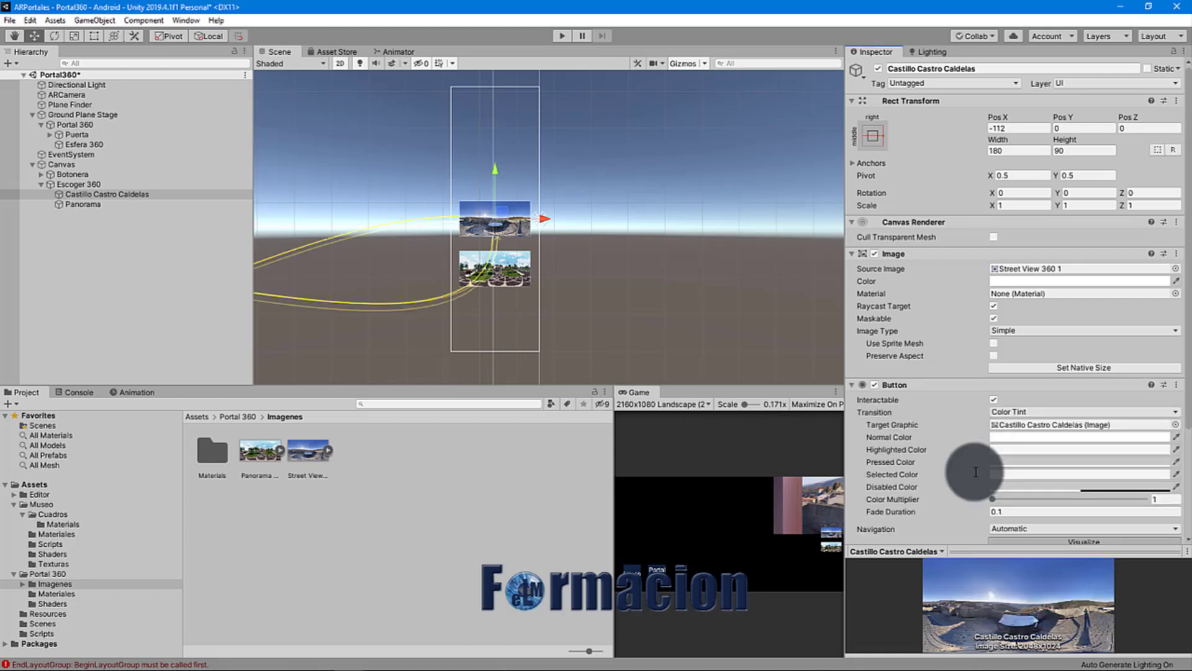
scroll(961, 439, down, 3)
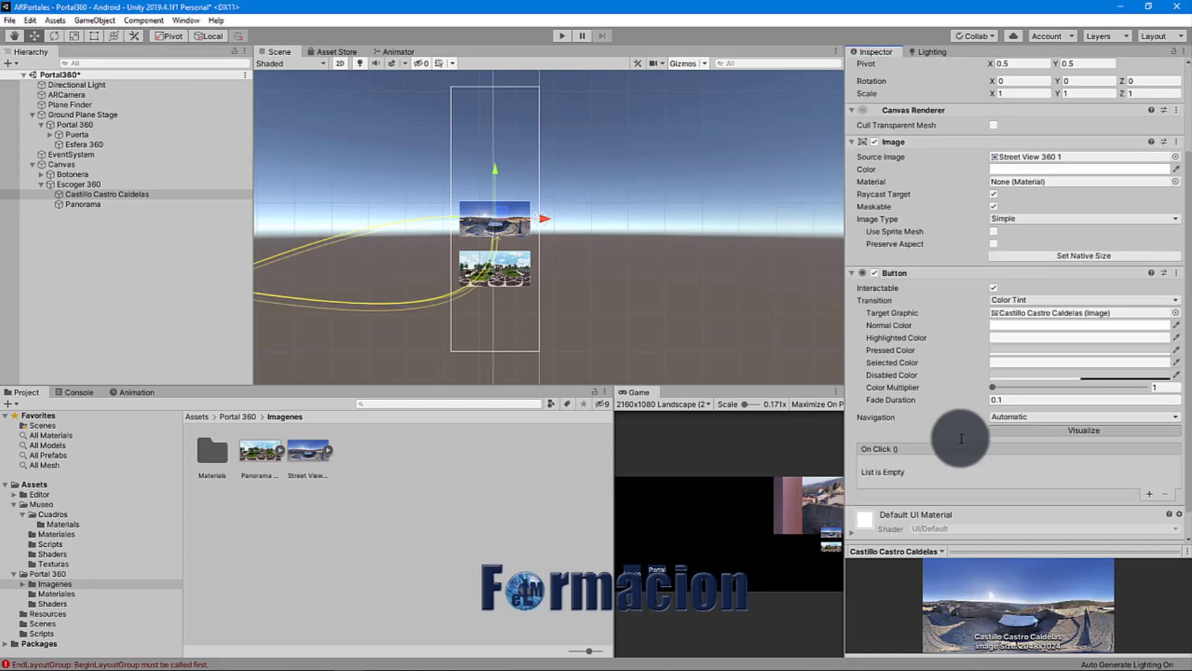
Step: Set its On Click to call CambiarTextura.CastroCaldelas on Esfera 360, then select Panorama
click(1149, 494)
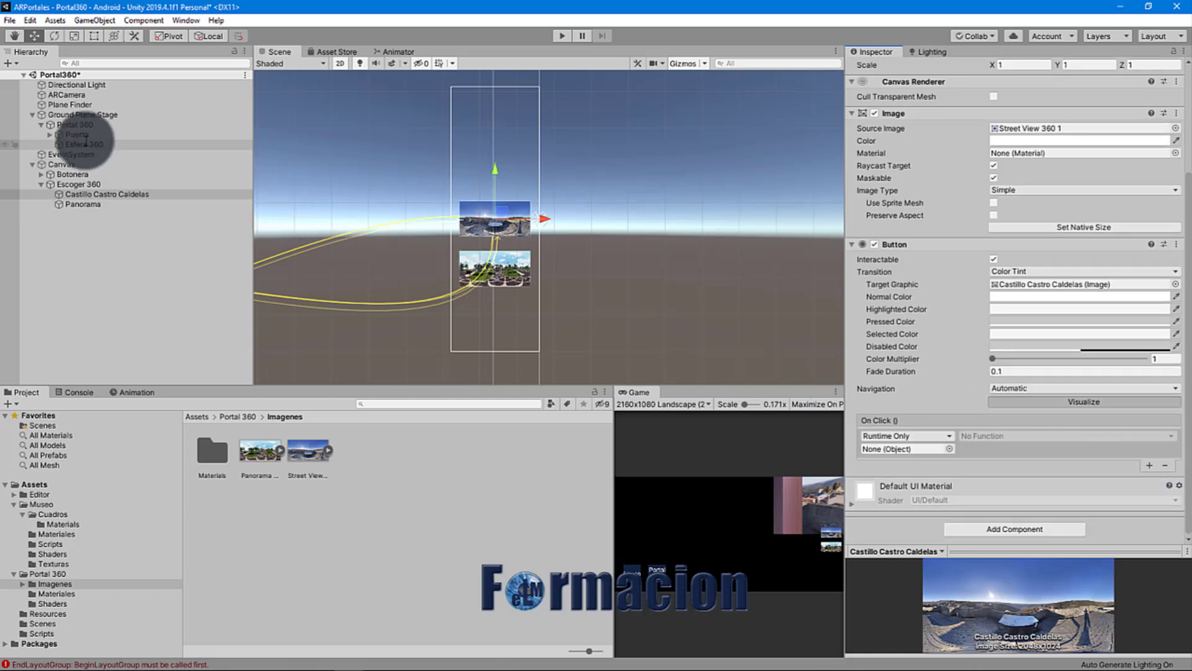
drag(85, 143, 920, 449)
click(1006, 441)
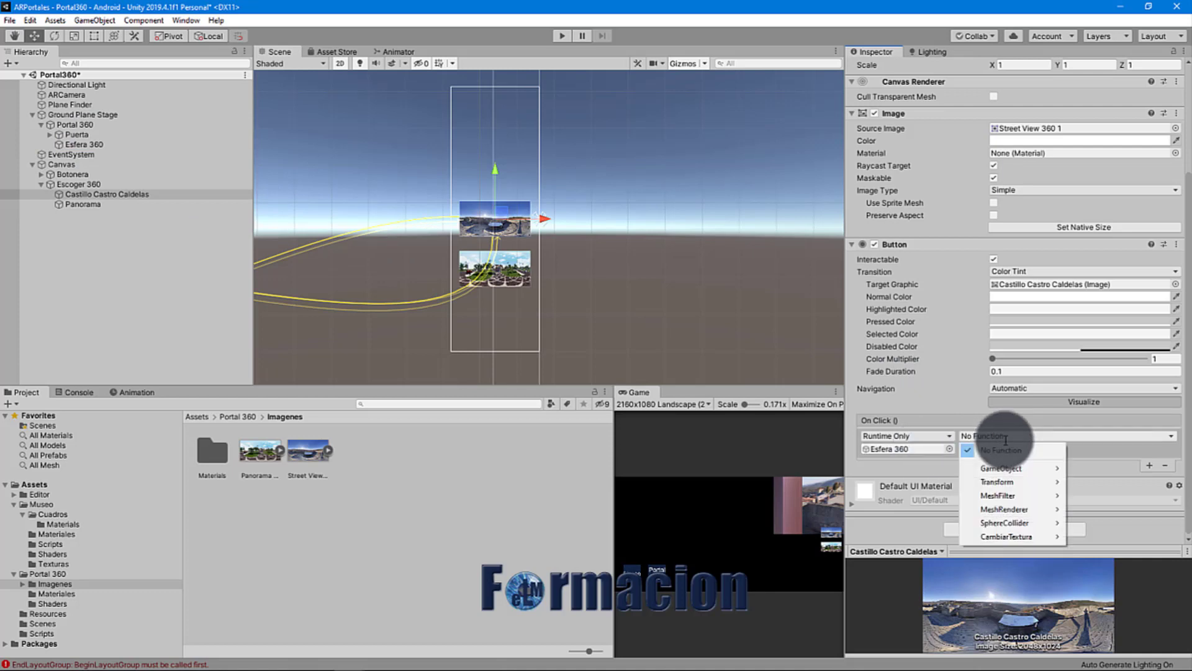
mouse_move(1044, 532)
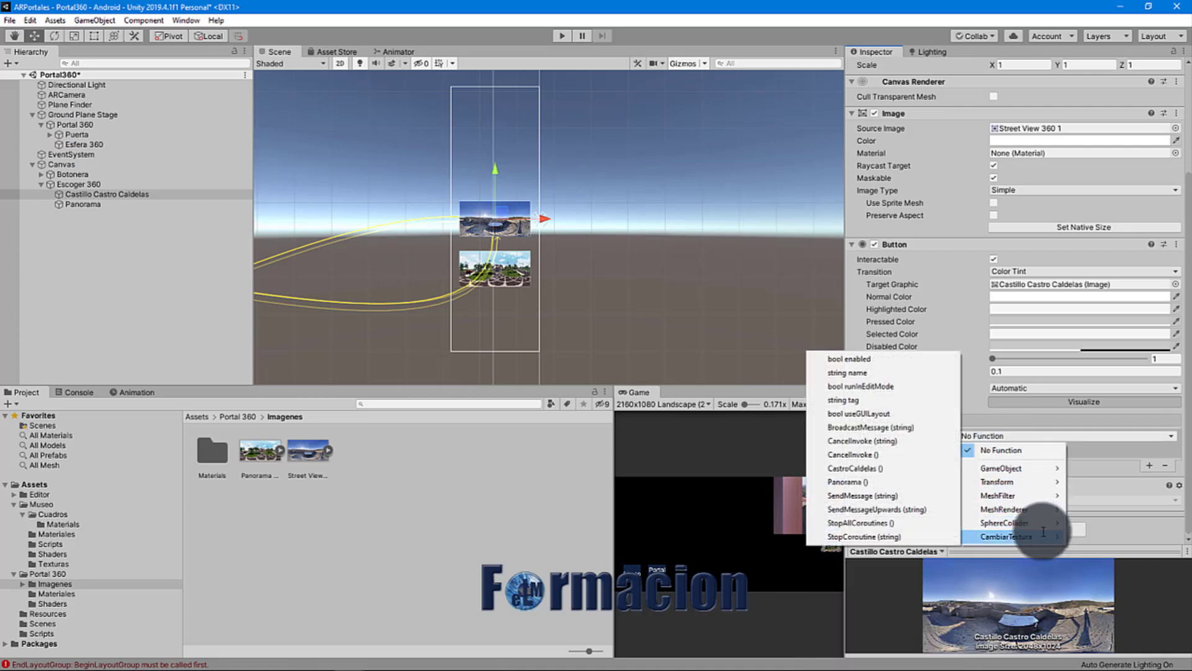
click(877, 468)
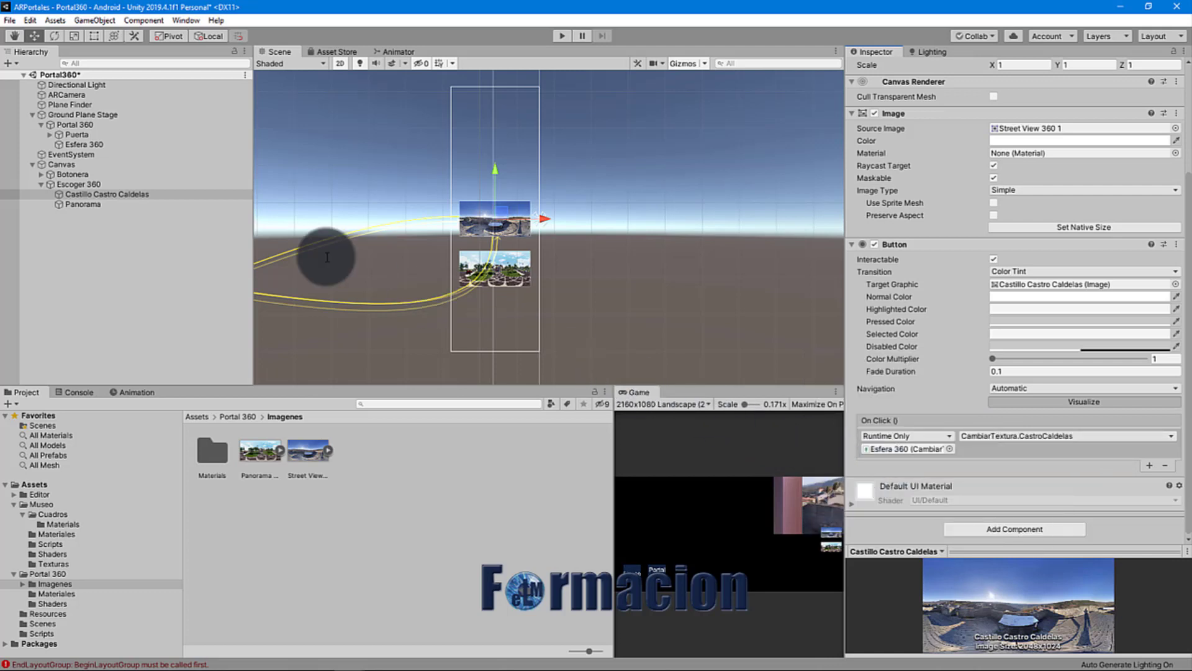
click(93, 205)
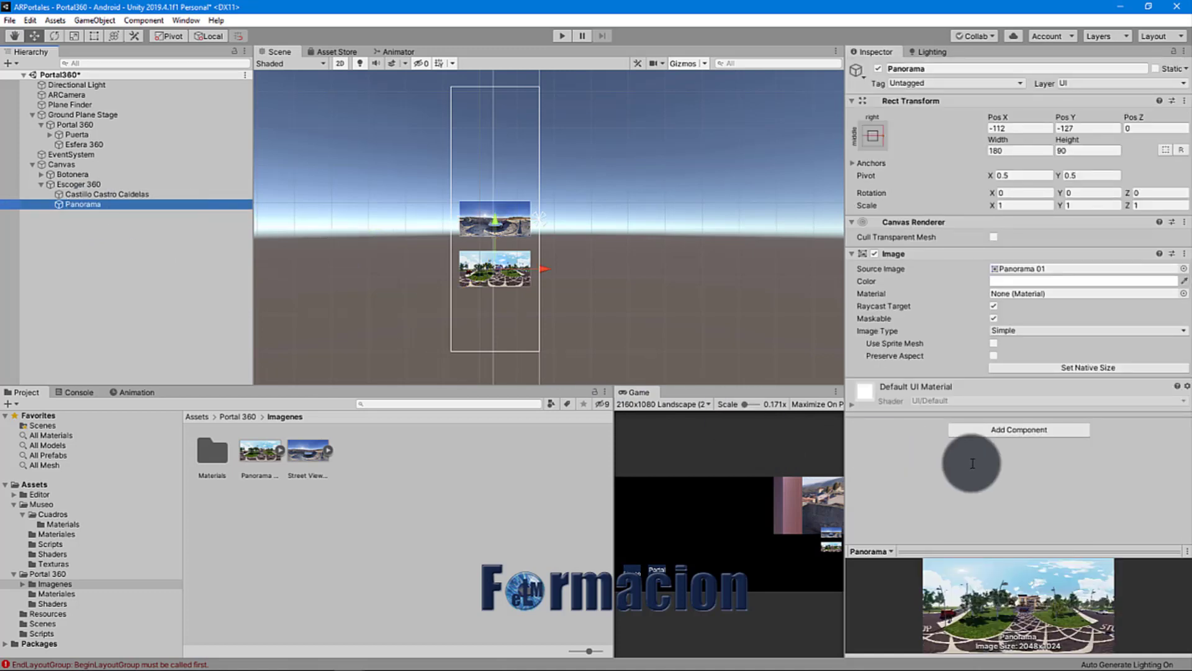
Step: Give Panorama a Button whose On Click calls CambiarTextura.Panorama() on Esfera 360
click(1017, 431)
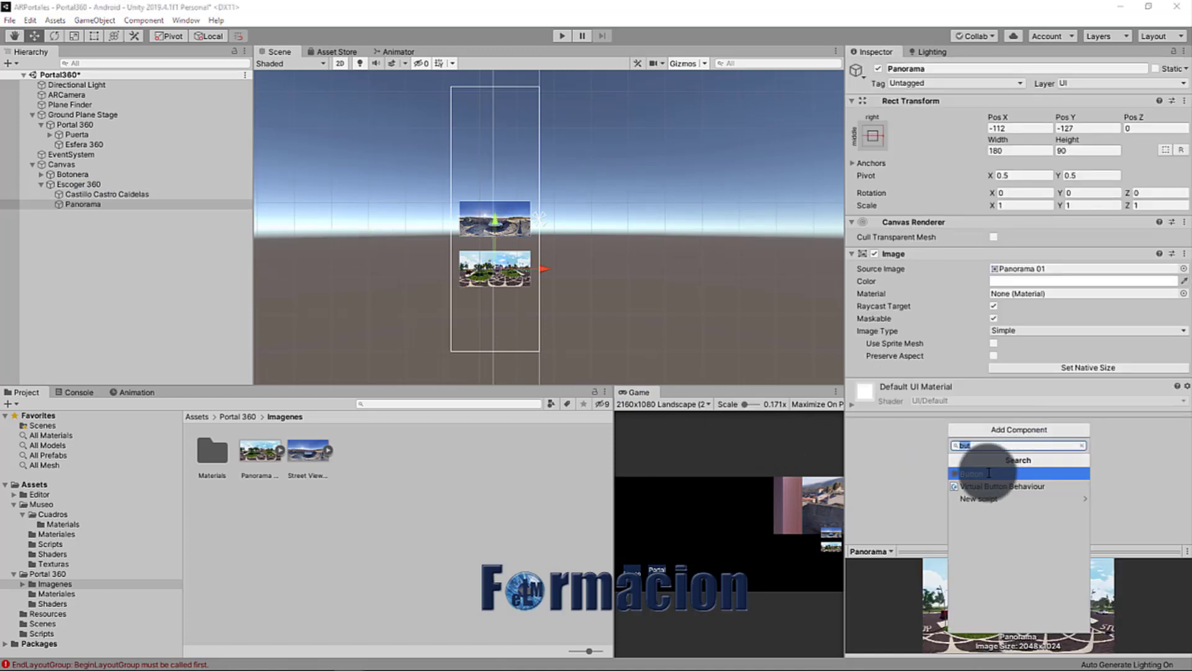
key(Escape)
scroll(983, 463, down, 3)
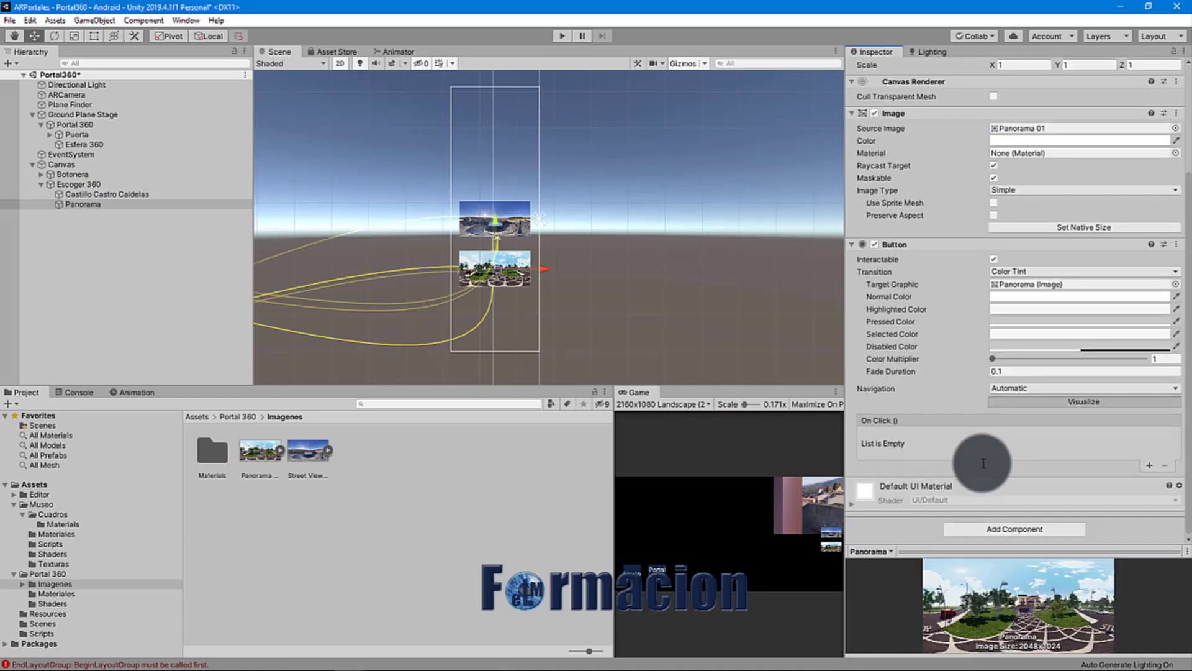
click(1145, 466)
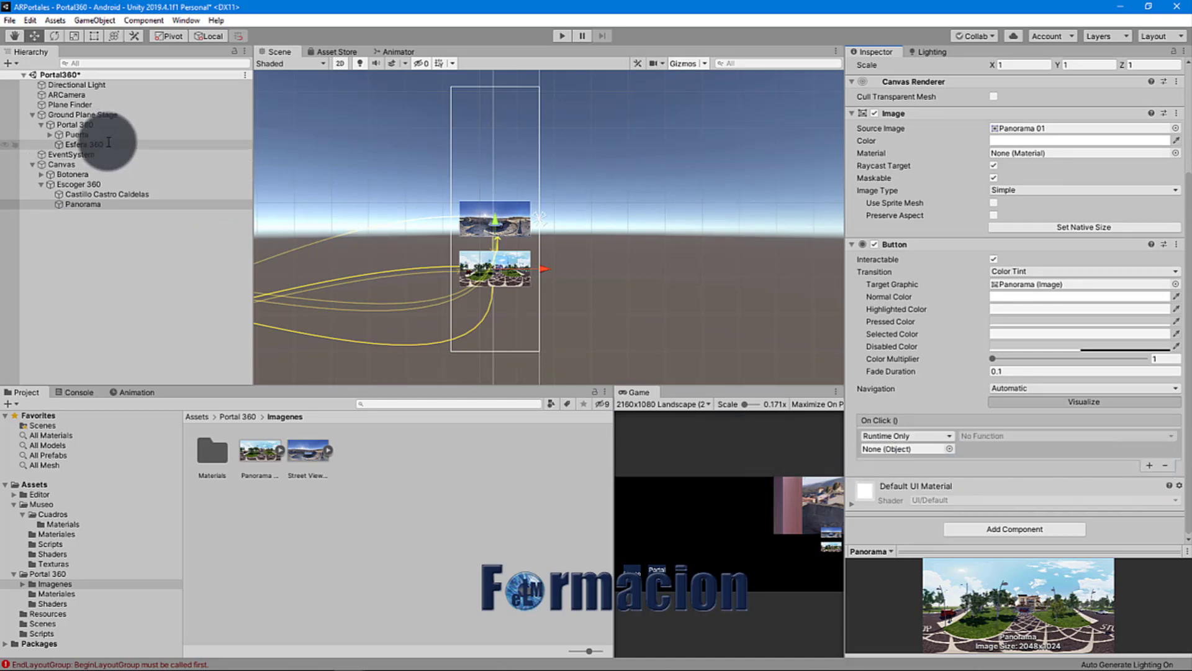
drag(109, 142, 904, 451)
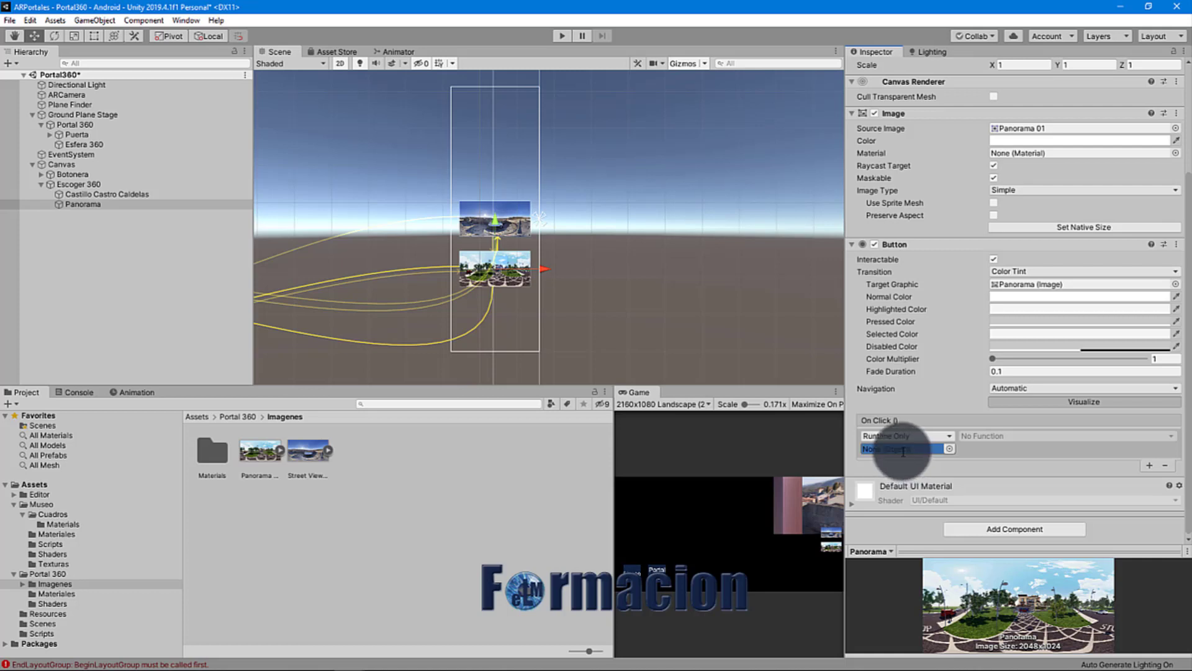
click(1011, 437)
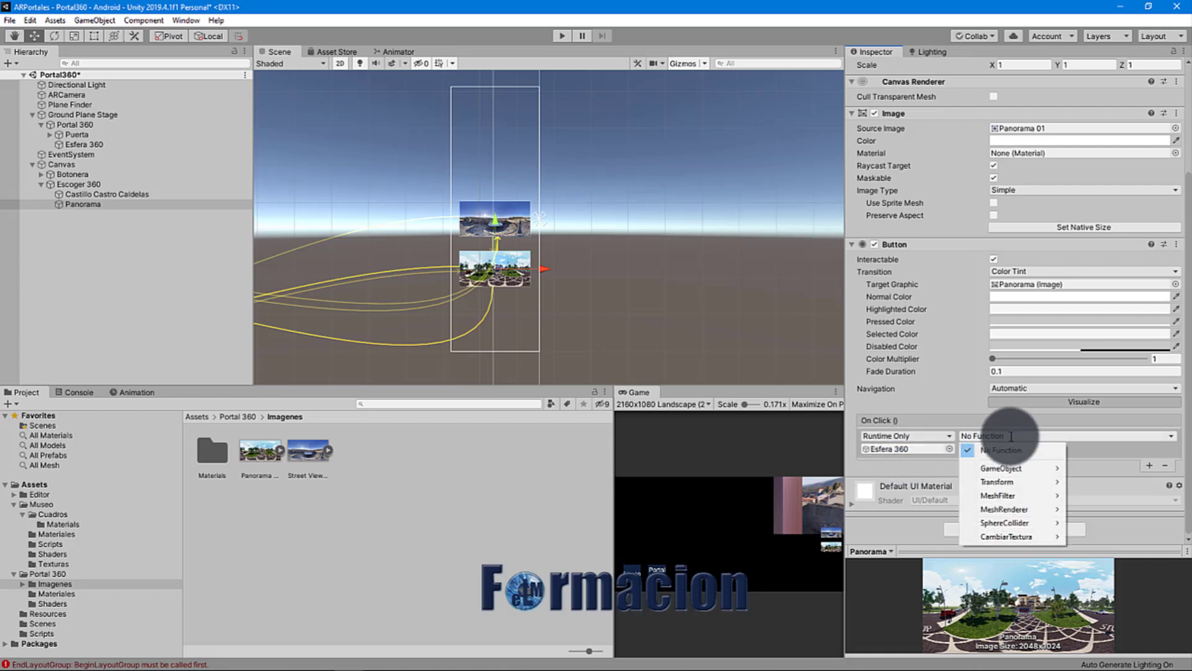
mouse_move(1027, 537)
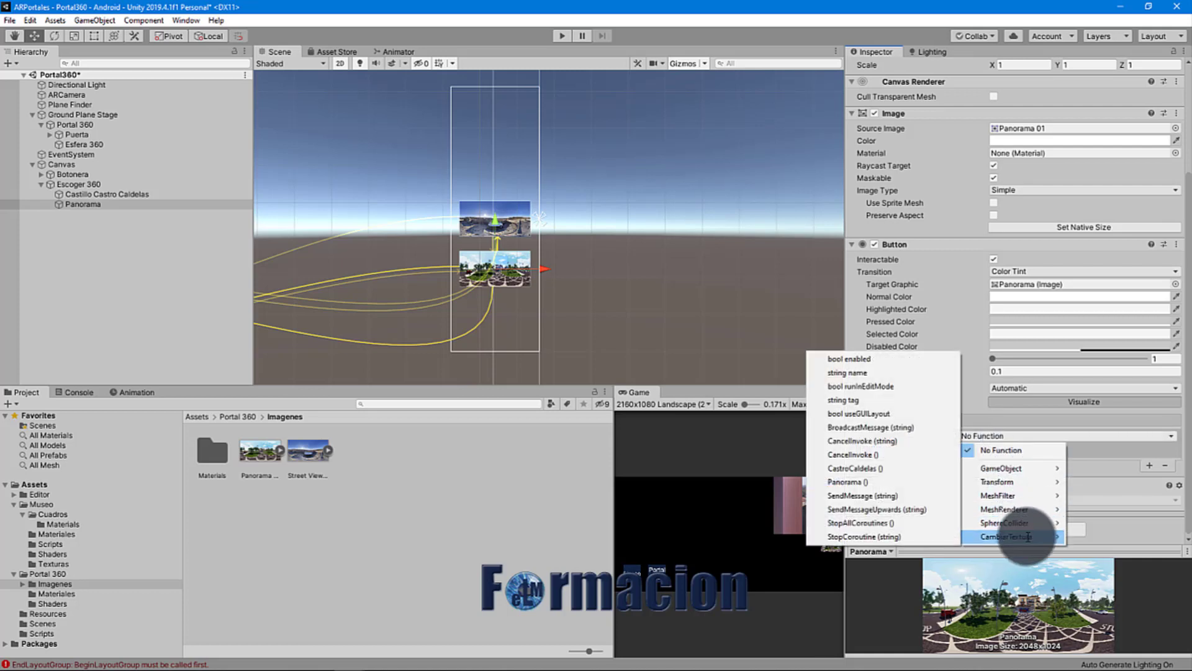
click(880, 482)
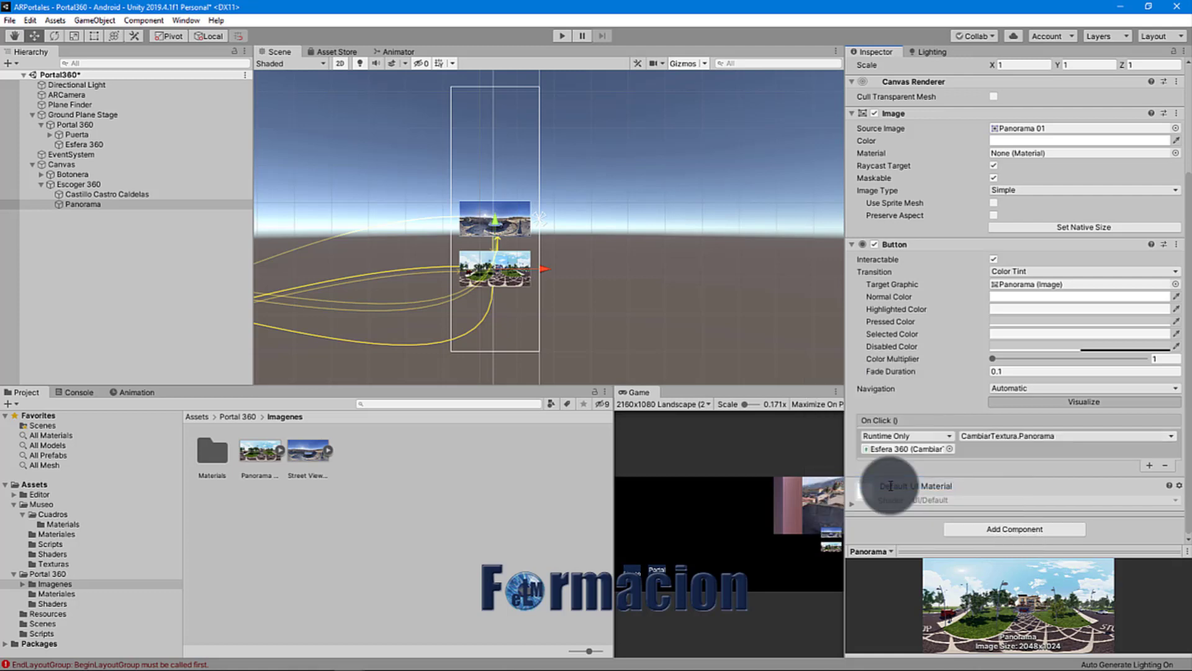
click(659, 340)
Step: Save the Portal360 scene
scroll(657, 274, down, 2)
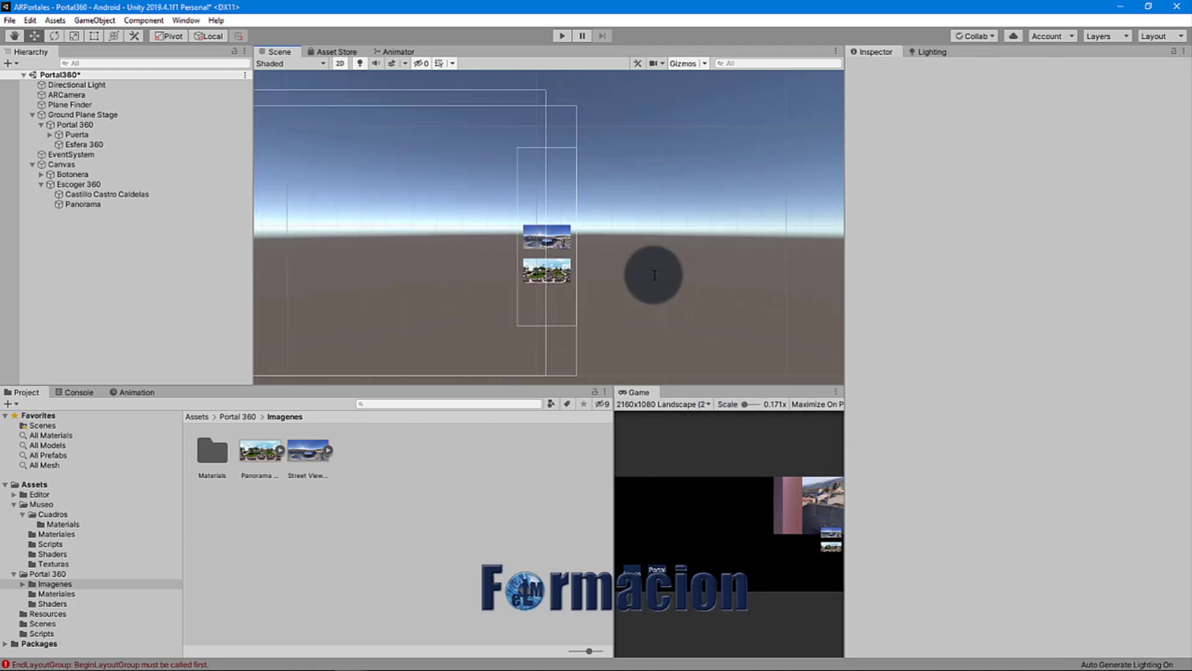
scroll(655, 275, down, 2)
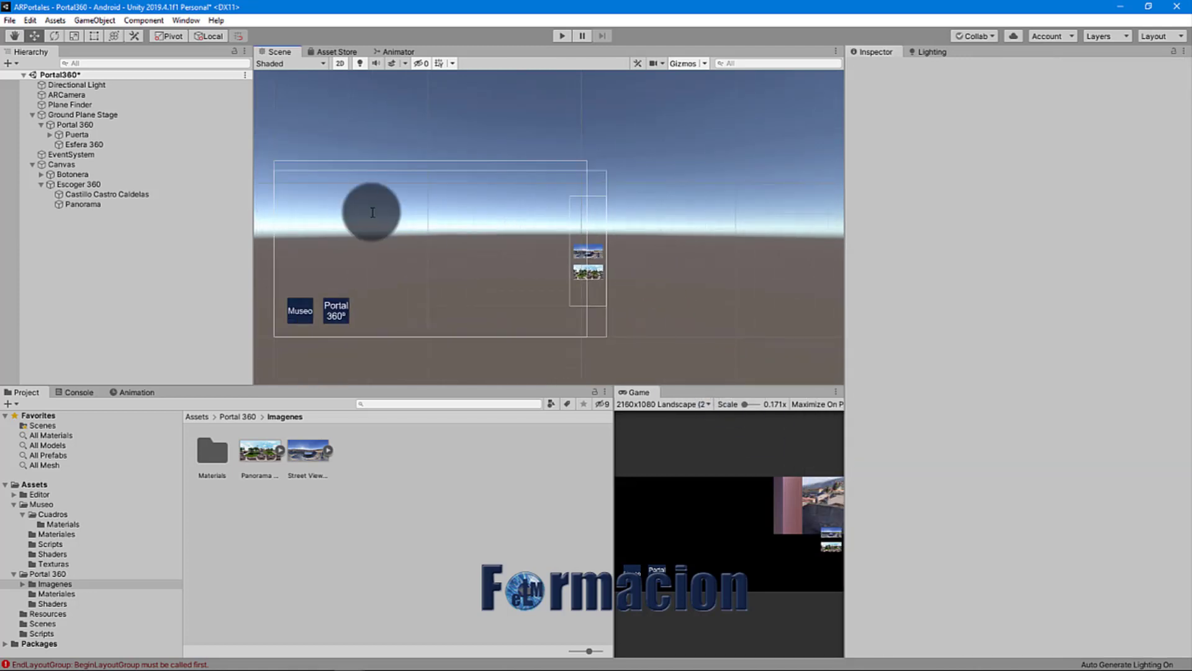
click(10, 20)
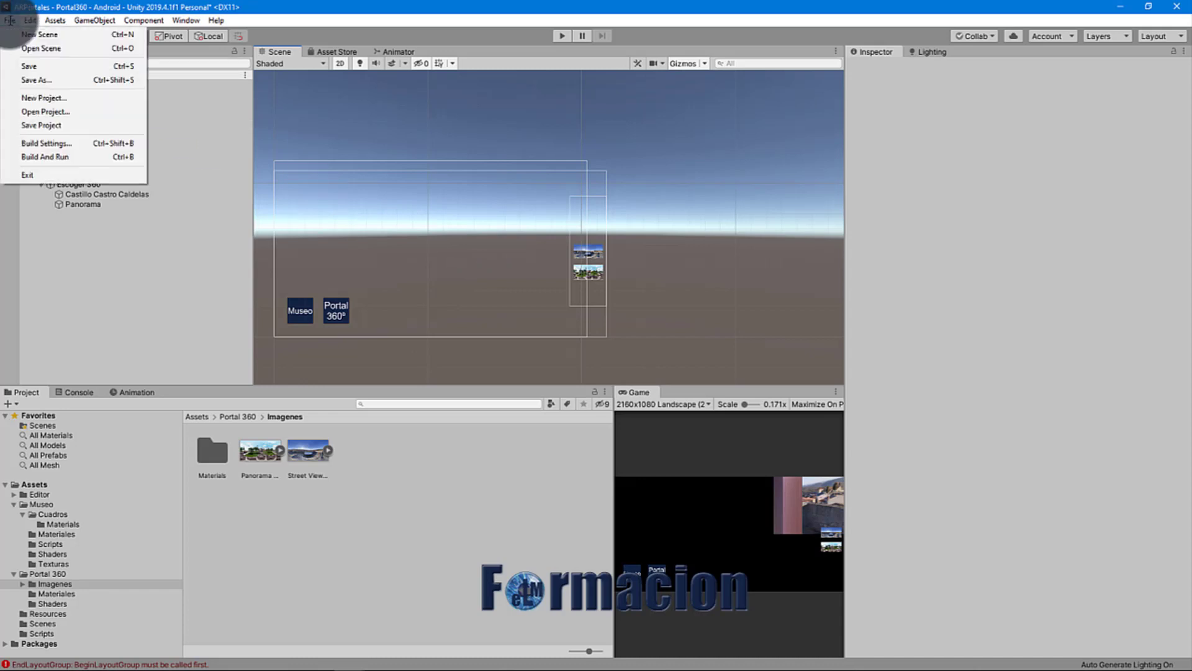
click(30, 66)
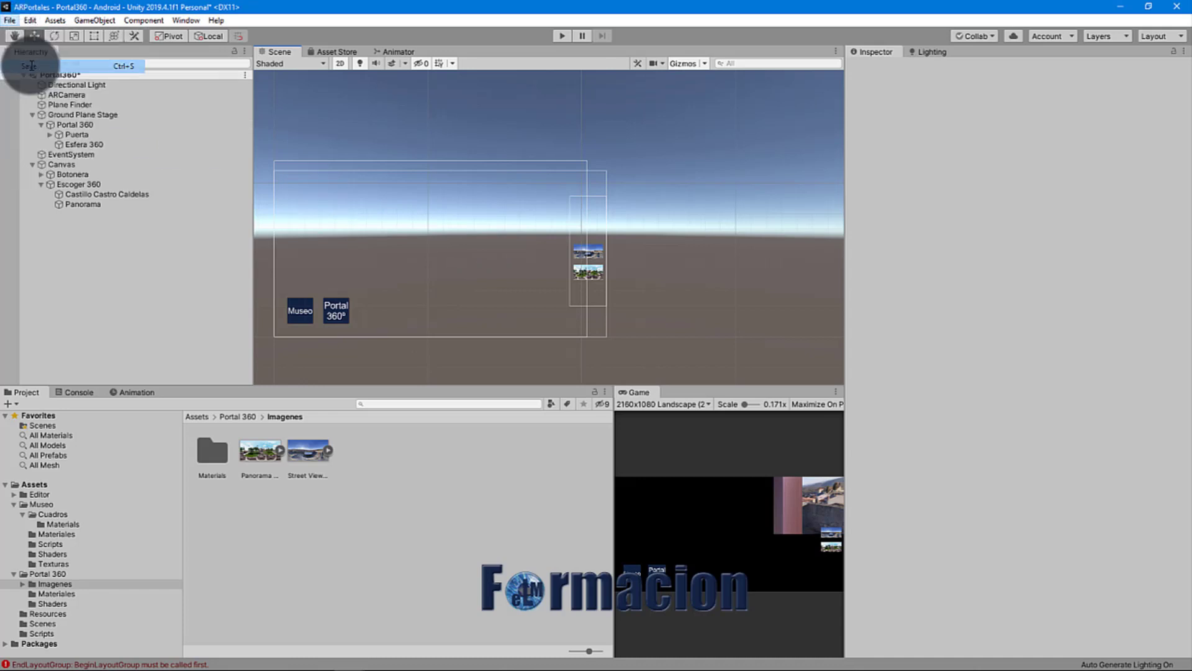
Step: Check the Build Settings, then open the PortalMuseo scene from Assets/Scenes
click(10, 20)
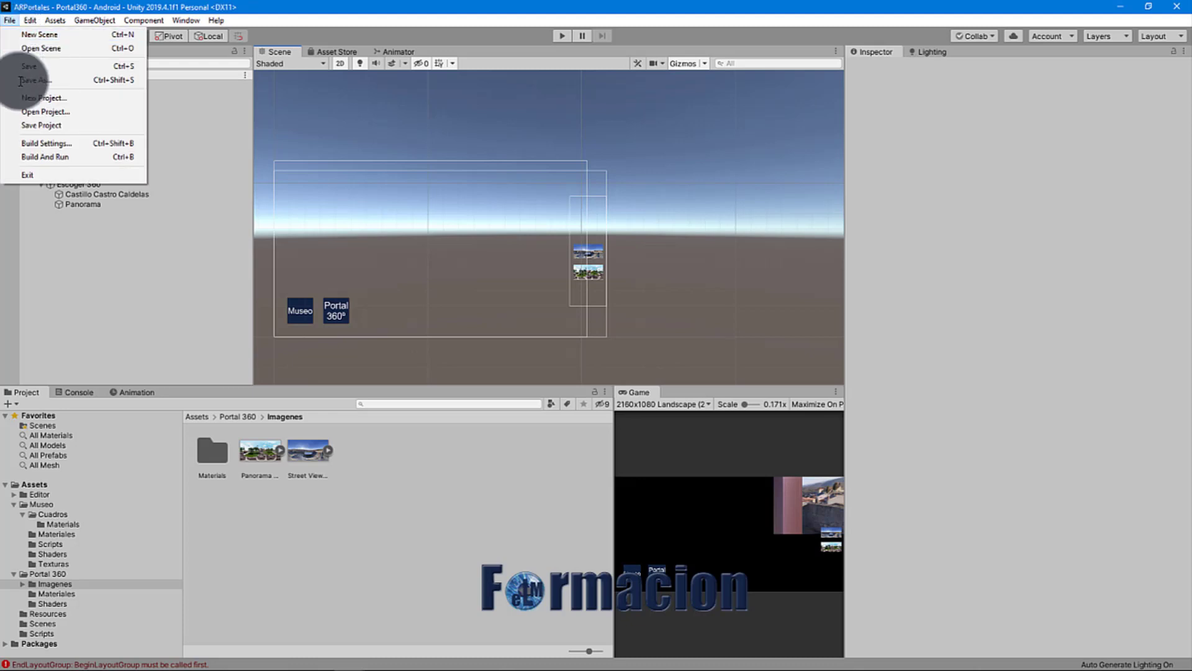
click(41, 142)
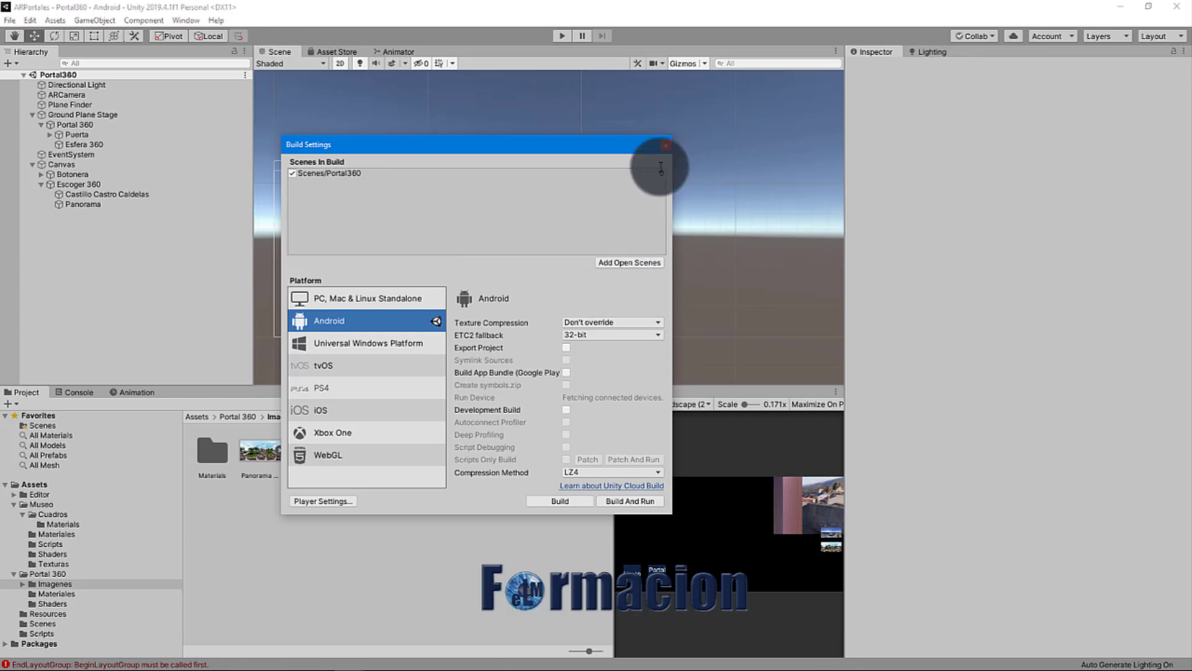
click(666, 146)
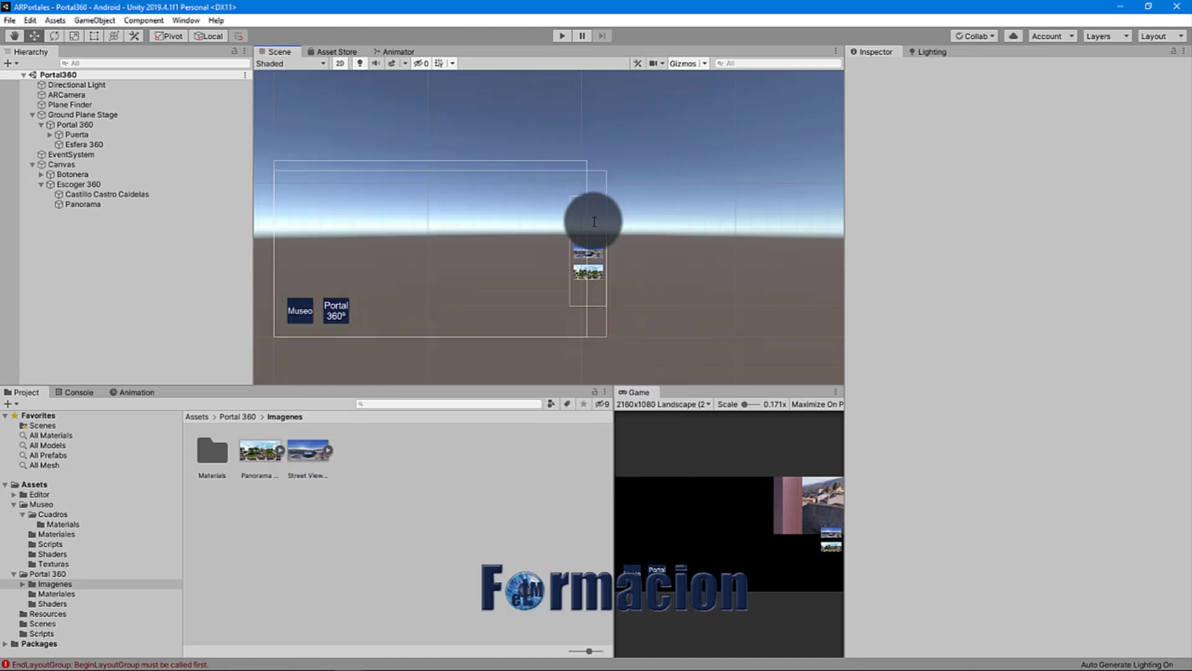
click(41, 623)
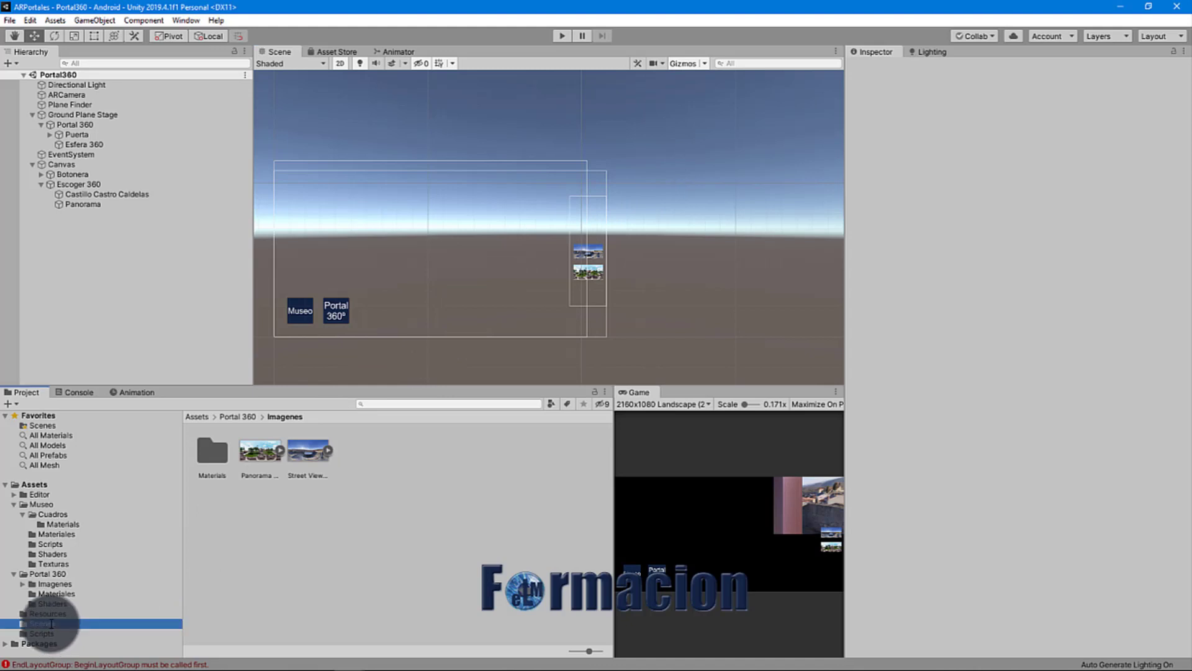
double_click(258, 448)
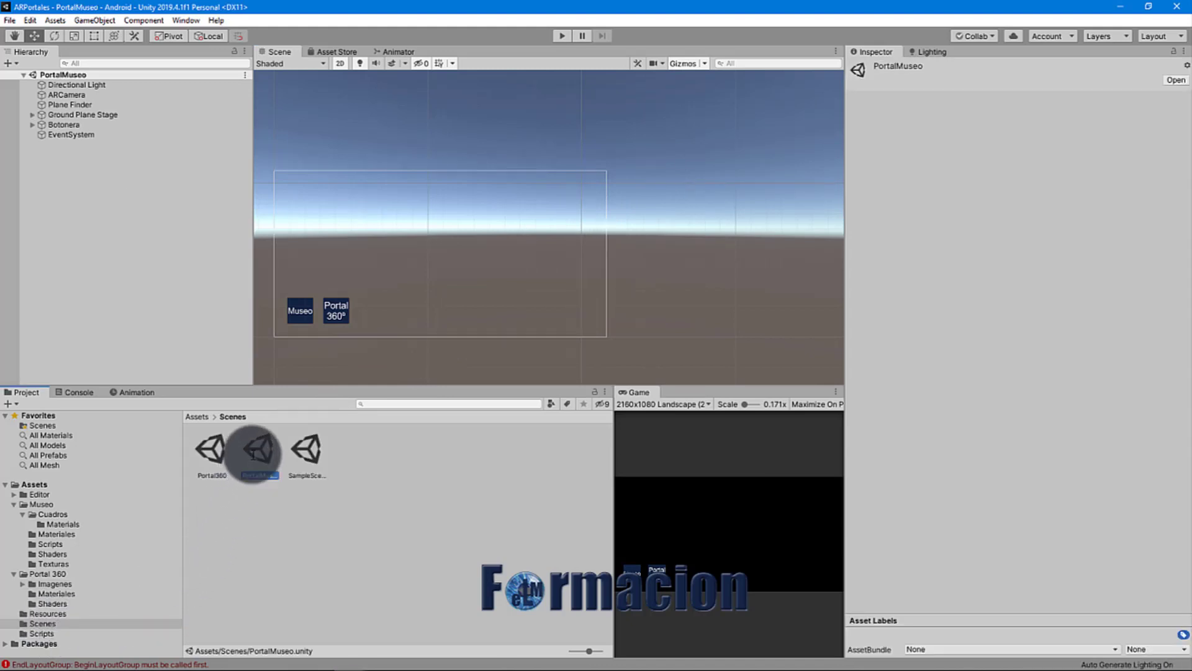
Step: Add the open PortalMuseo scene to the build list at index 1 and start the Android build
click(11, 19)
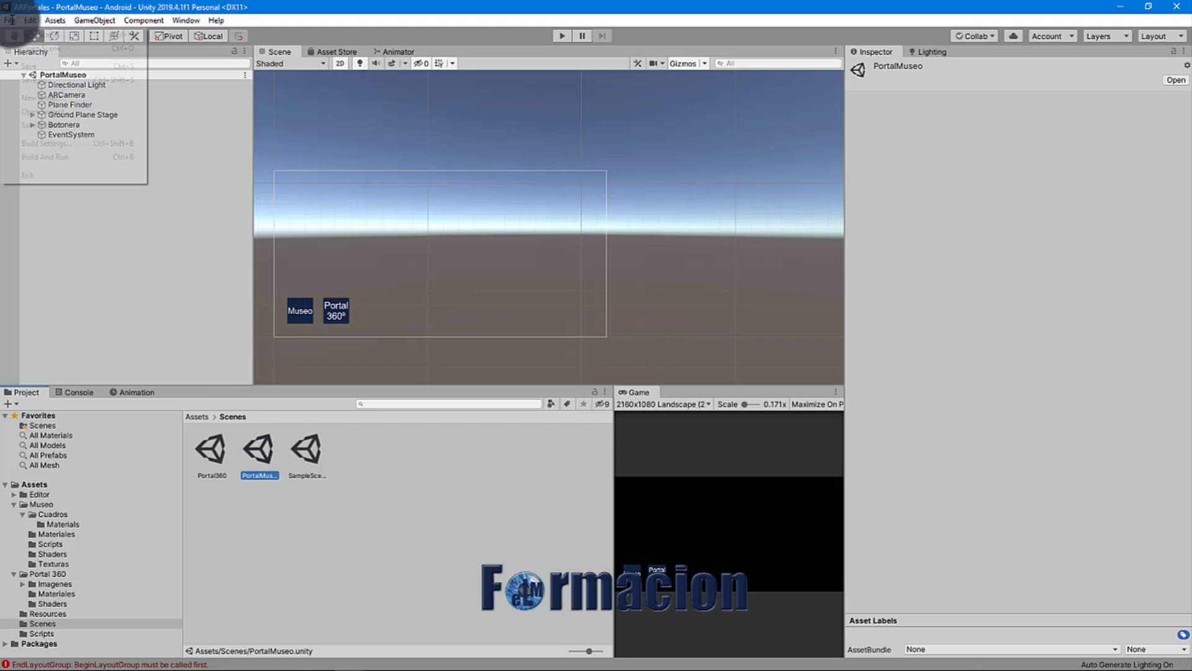
click(42, 143)
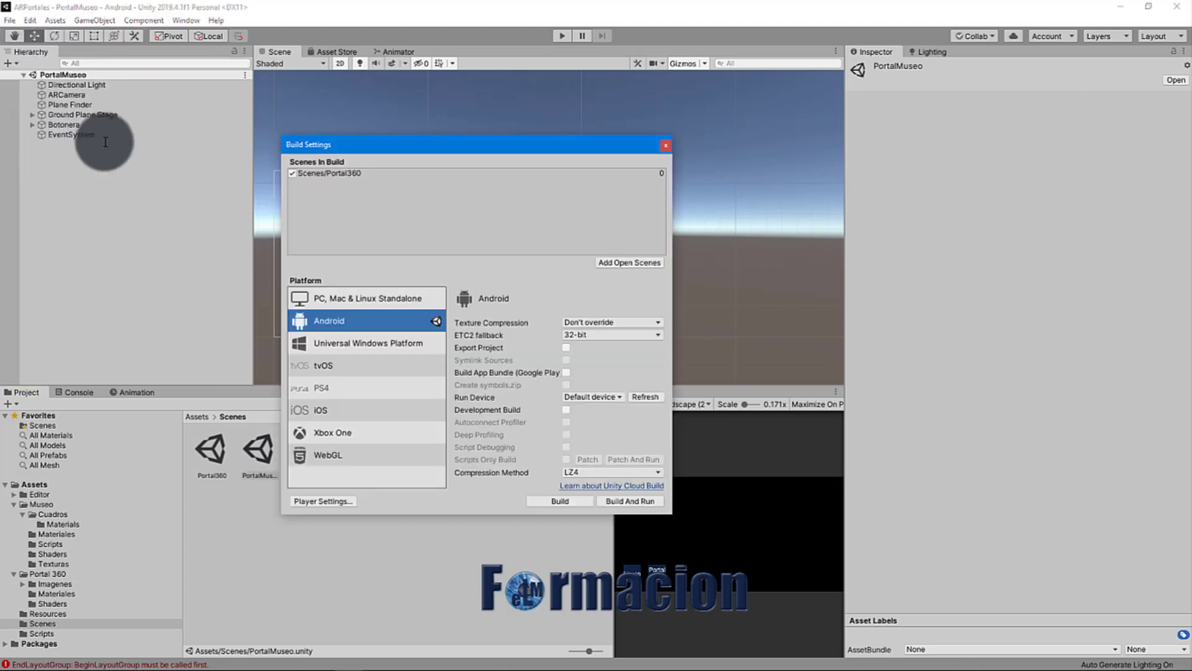
click(631, 263)
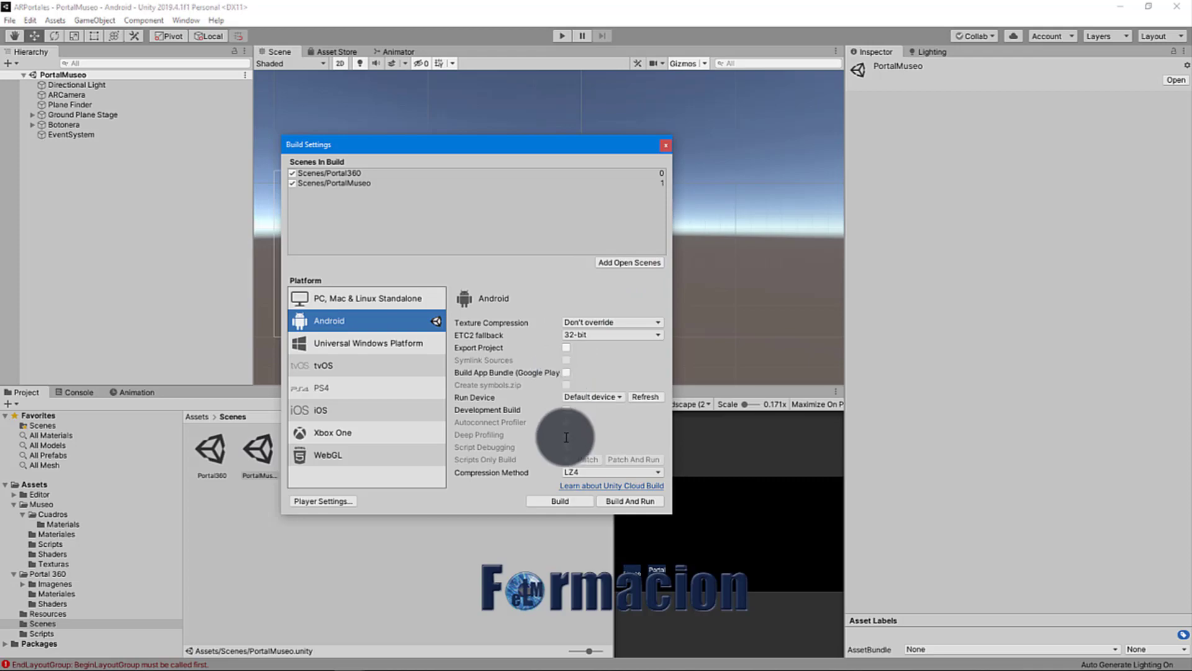
click(559, 501)
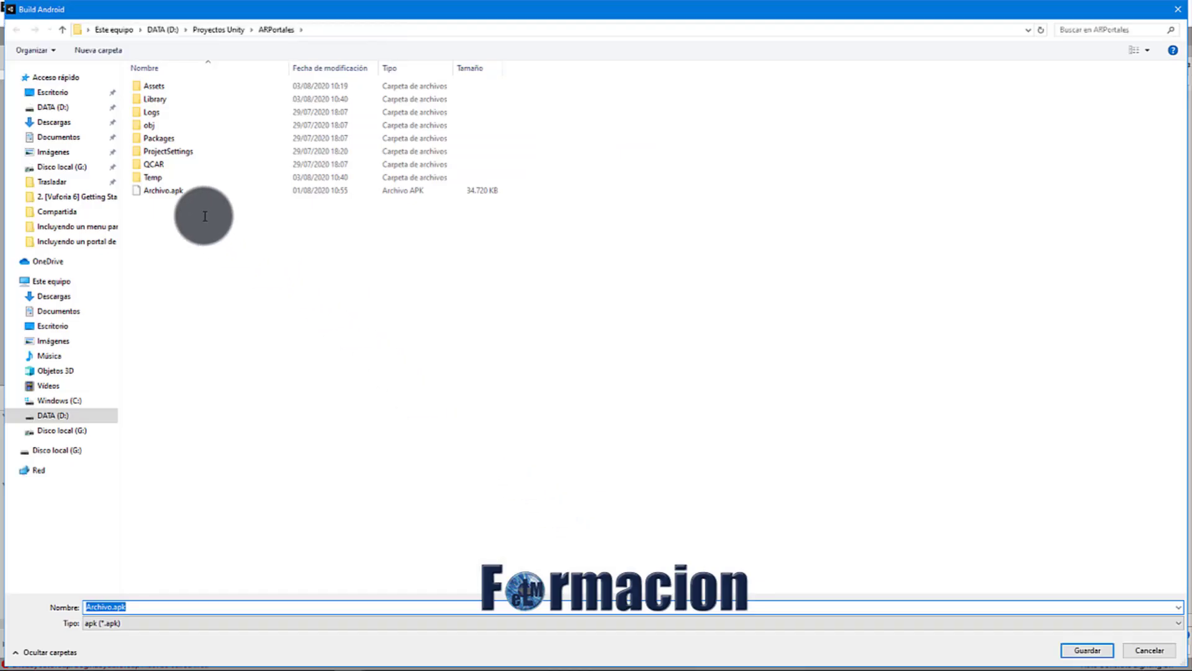
Step: Overwrite Archivo.apk in the ARPortales folder to run the Android build
click(177, 194)
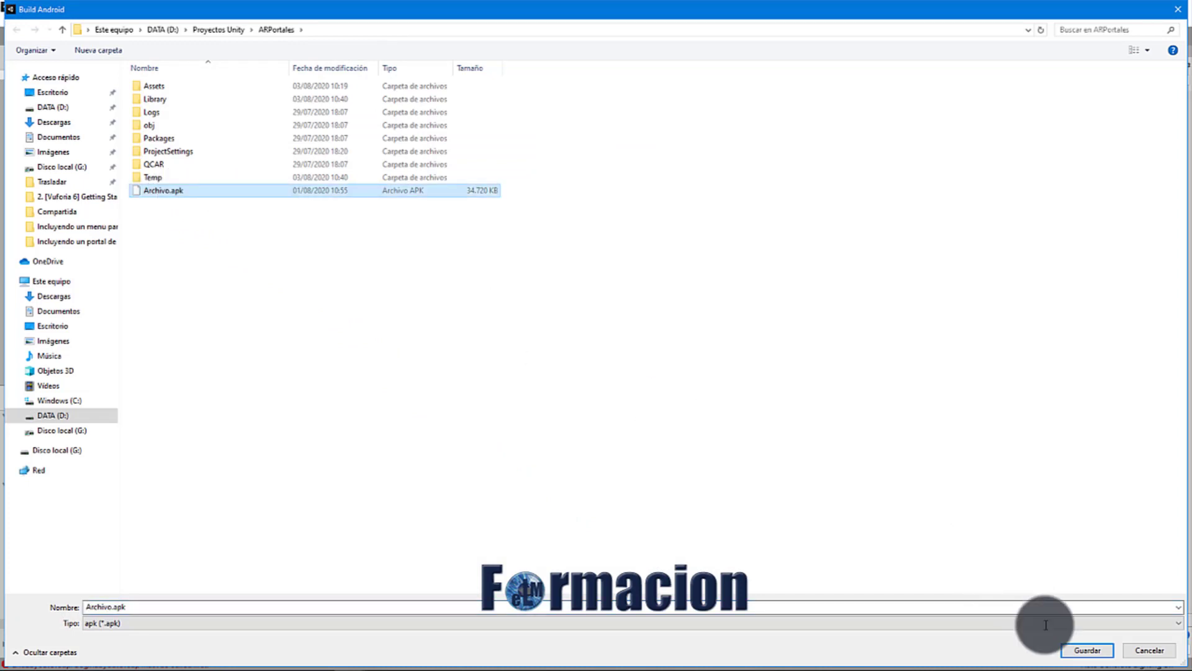
click(1081, 649)
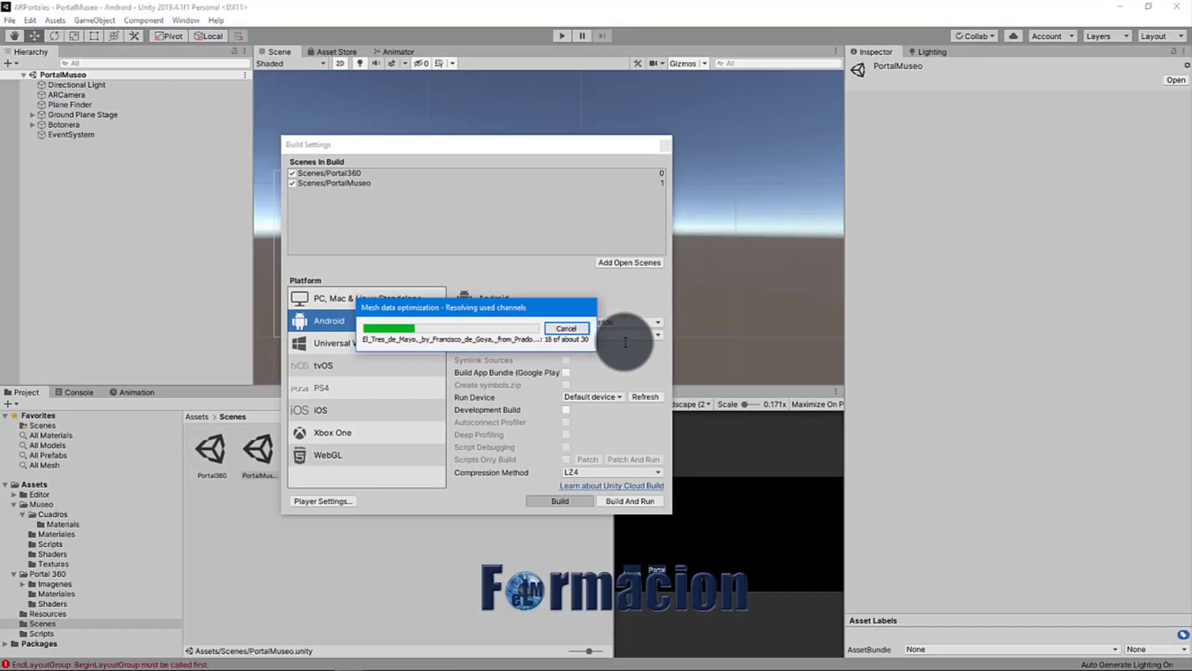